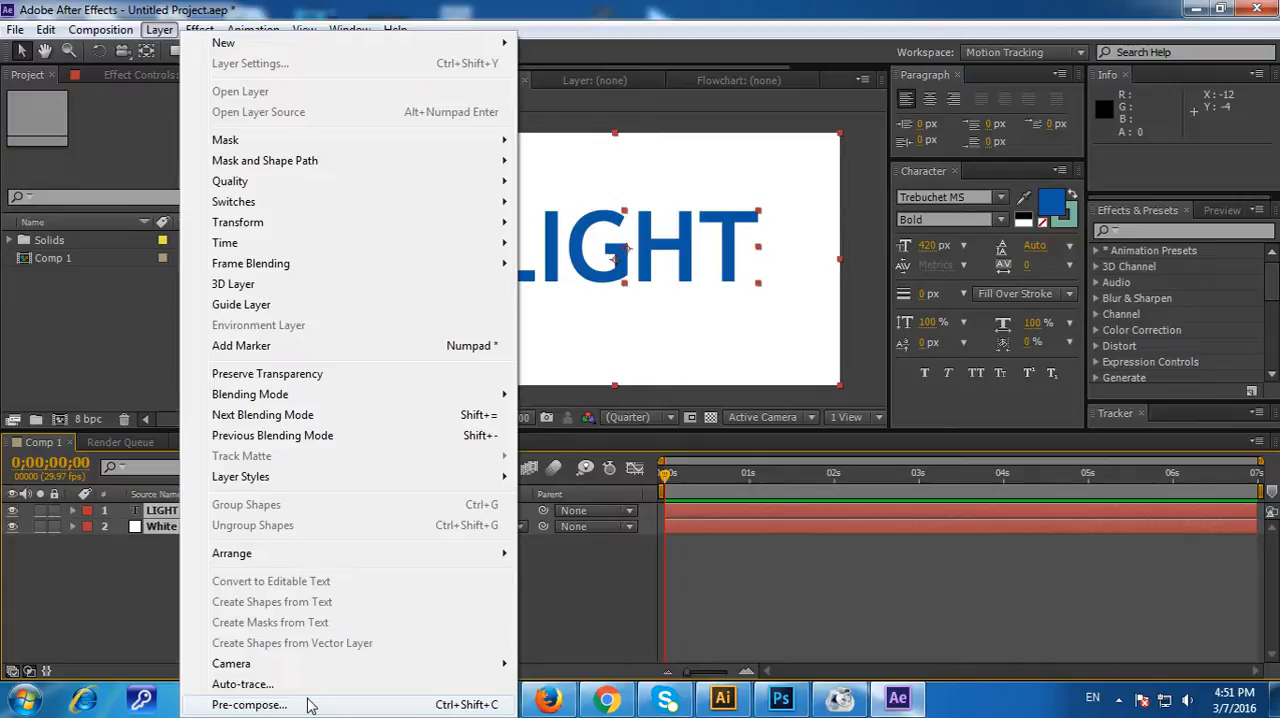
Step: Pre-compose the LIGHT text and White Solid 1 layers into a new composition named Text, moving all attributes
left_click(308, 705)
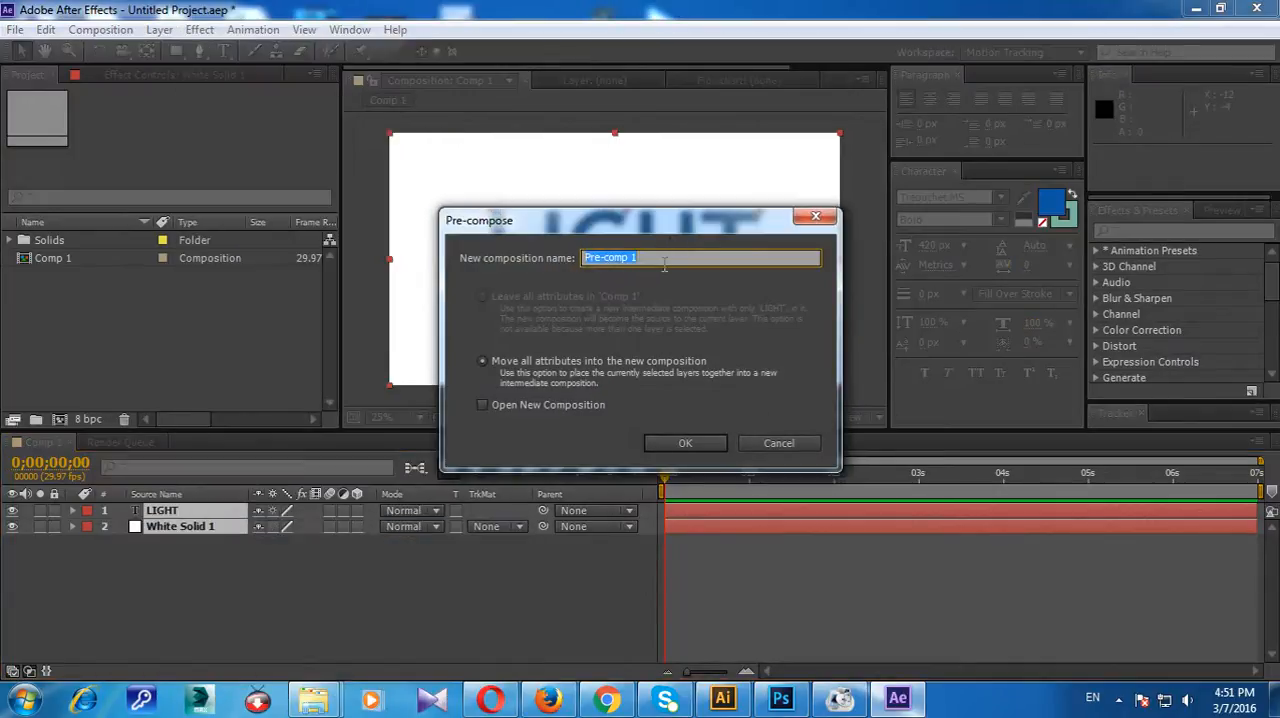
type("Text")
left_click(659, 443)
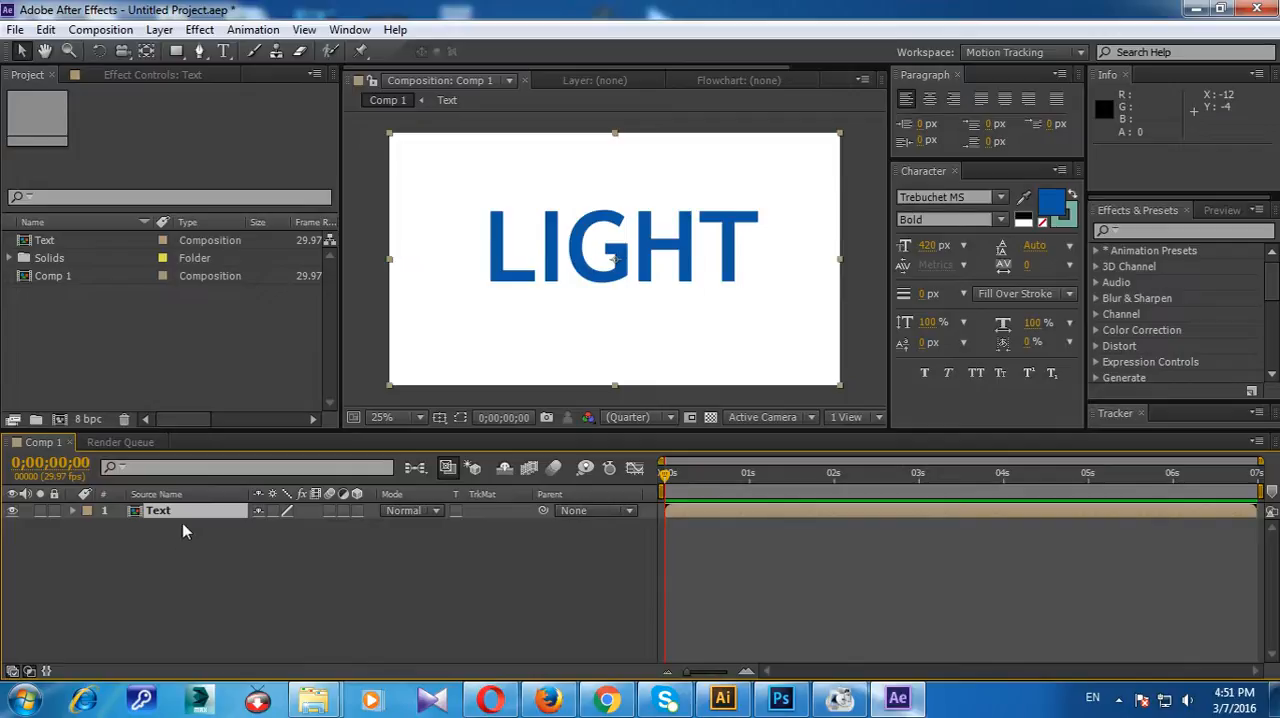
left_click(211, 513)
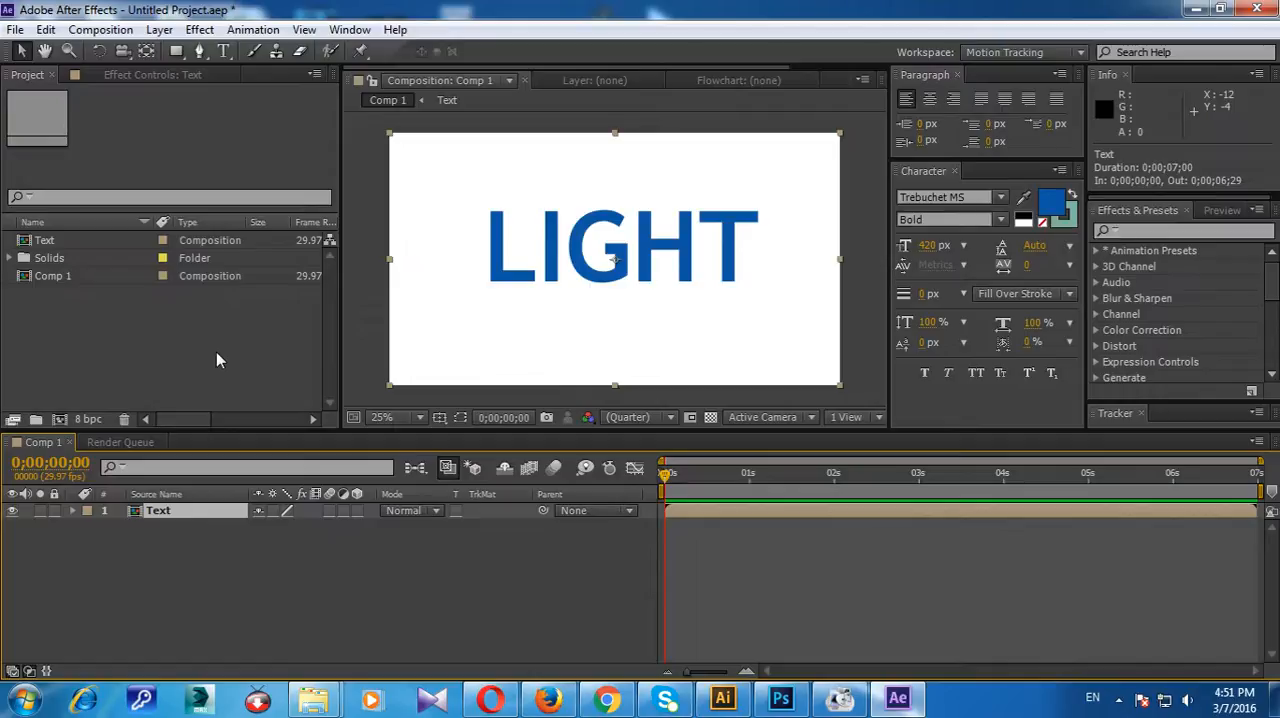
key("ctrl+shift+a")
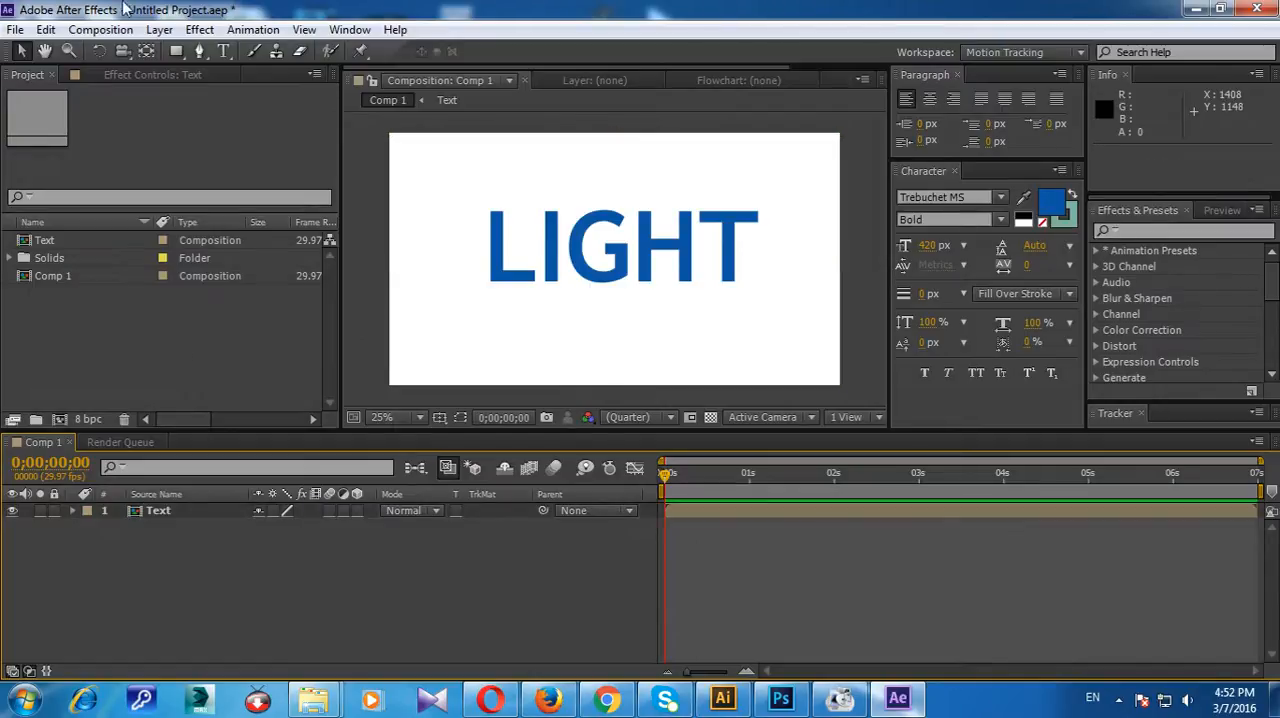
Step: Create a black 1920 x 1080 px solid and place it beneath the Text layer
right_click(273, 568)
mouse_move(354, 372)
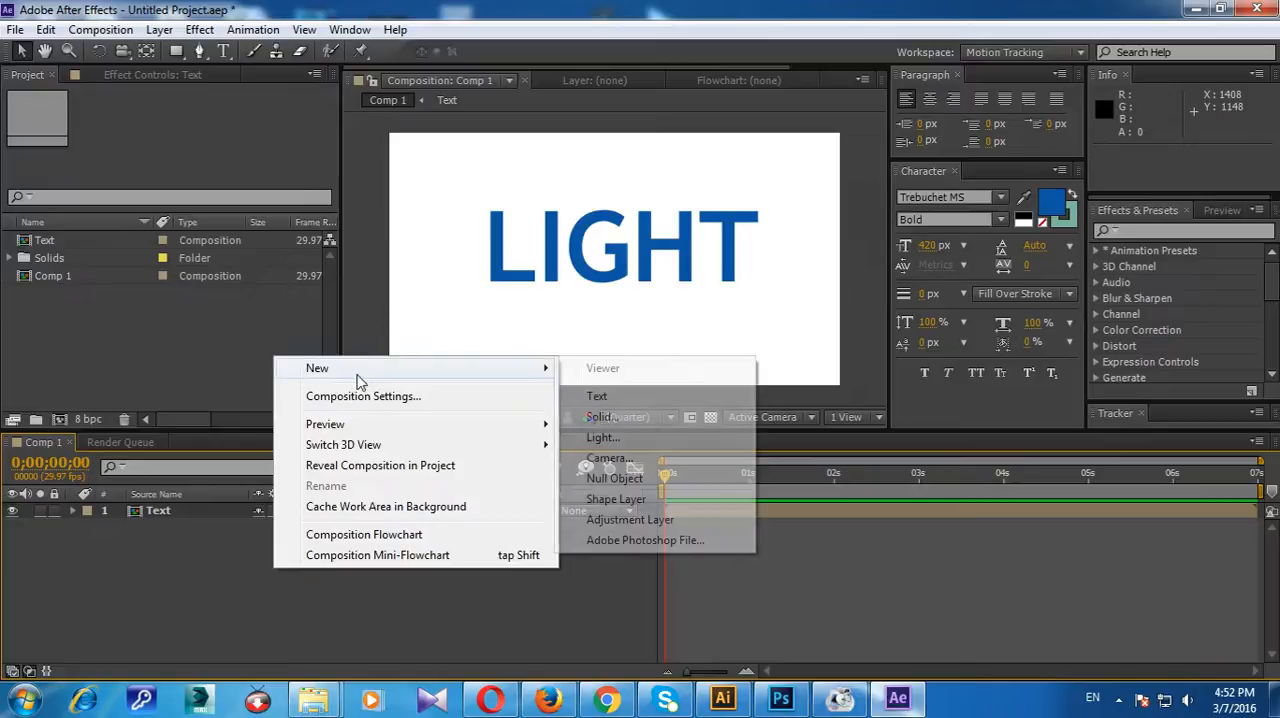
left_click(628, 418)
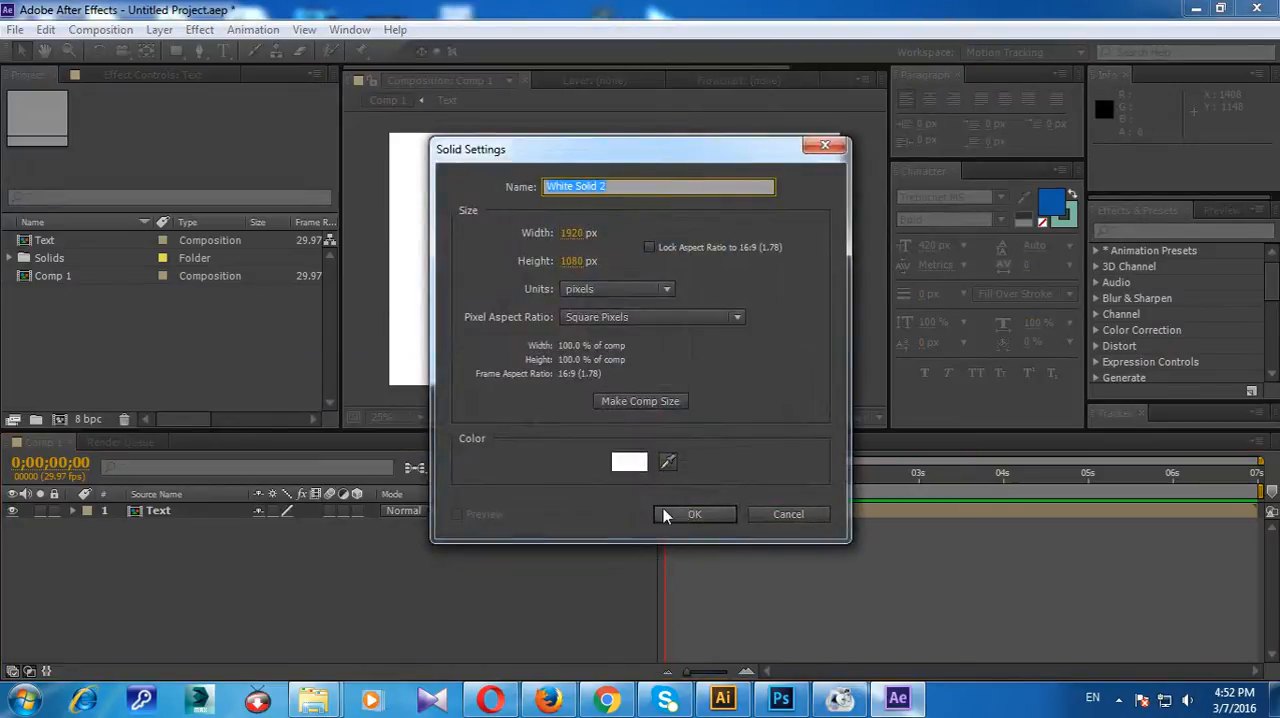
left_click(629, 463)
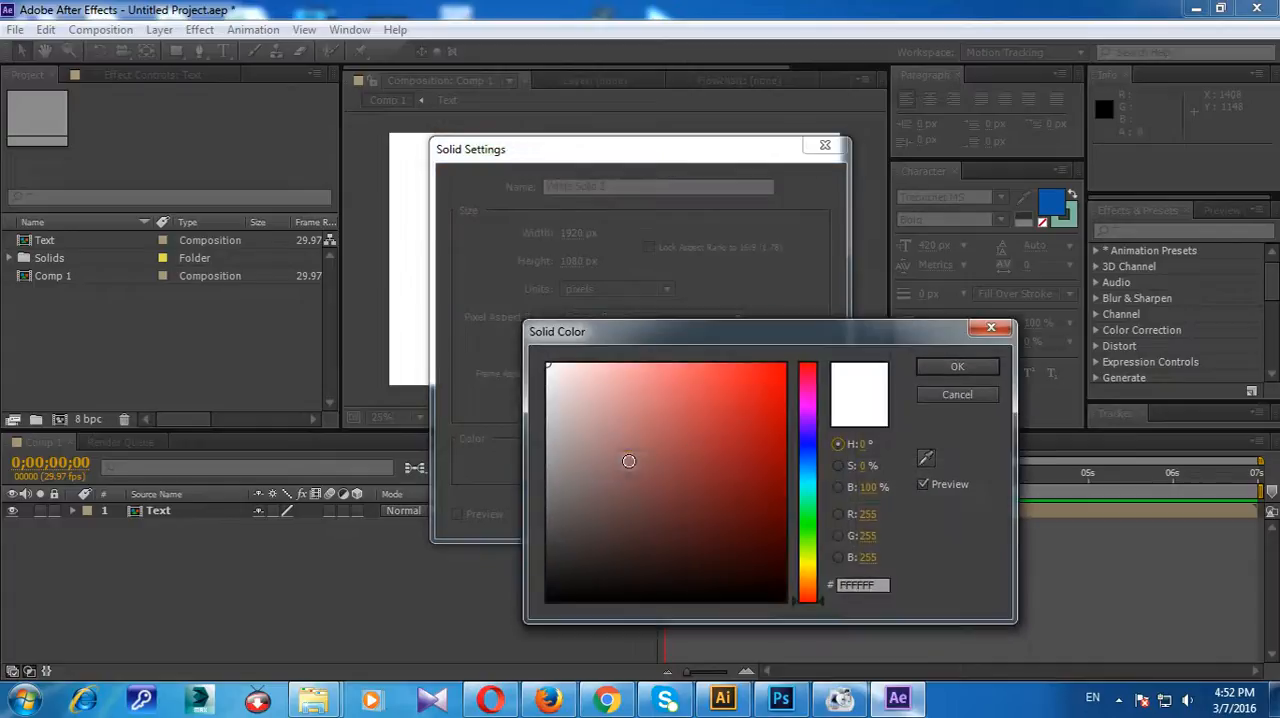
left_click(808, 428)
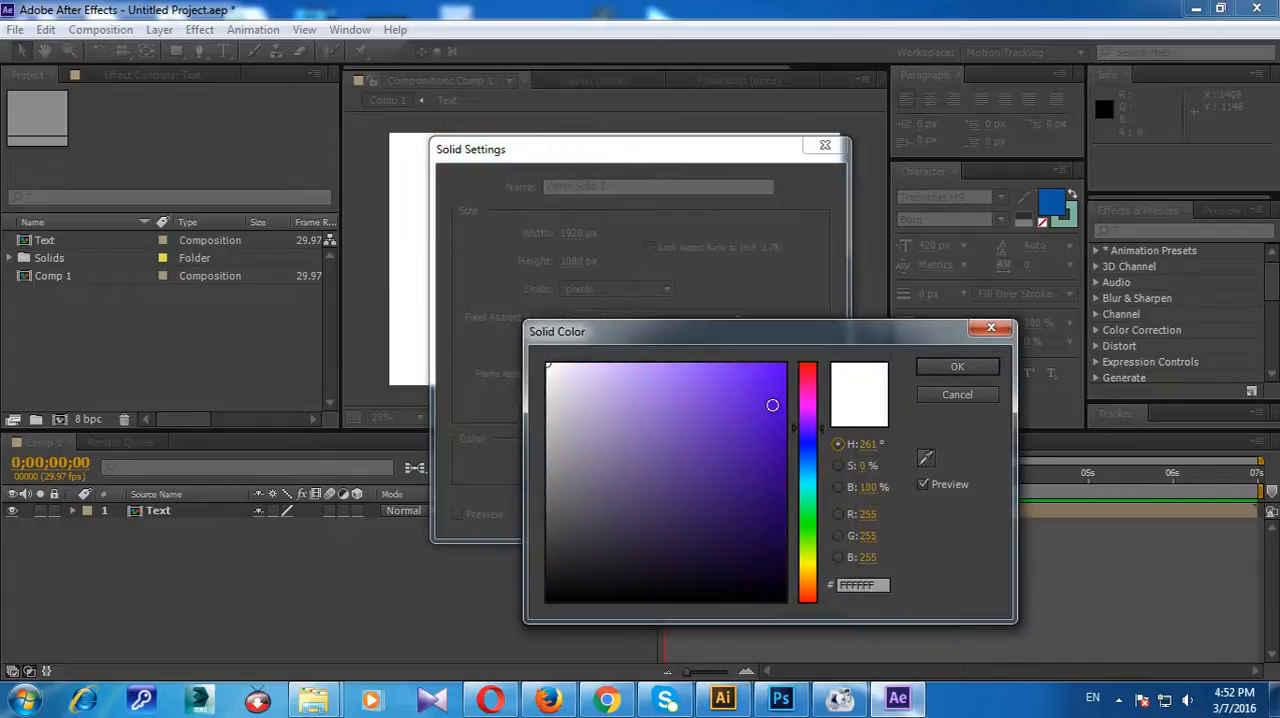
left_click(772, 404)
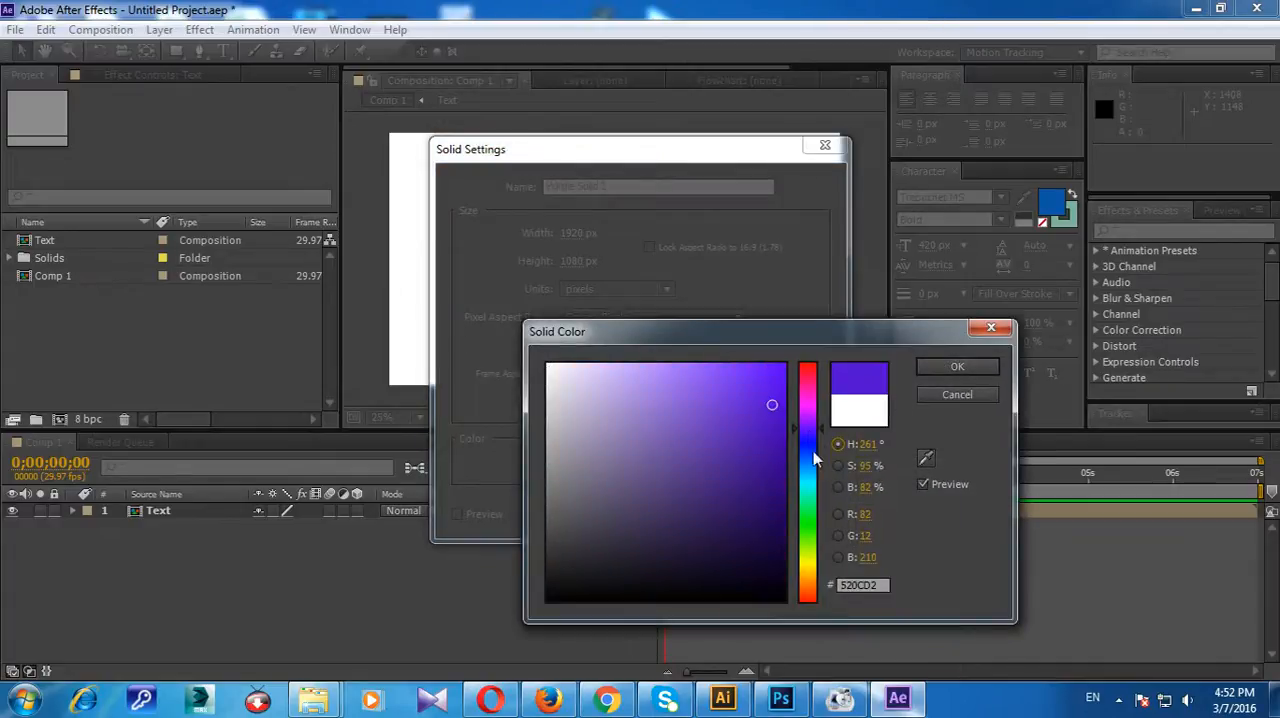
left_click(730, 600)
left_click(950, 367)
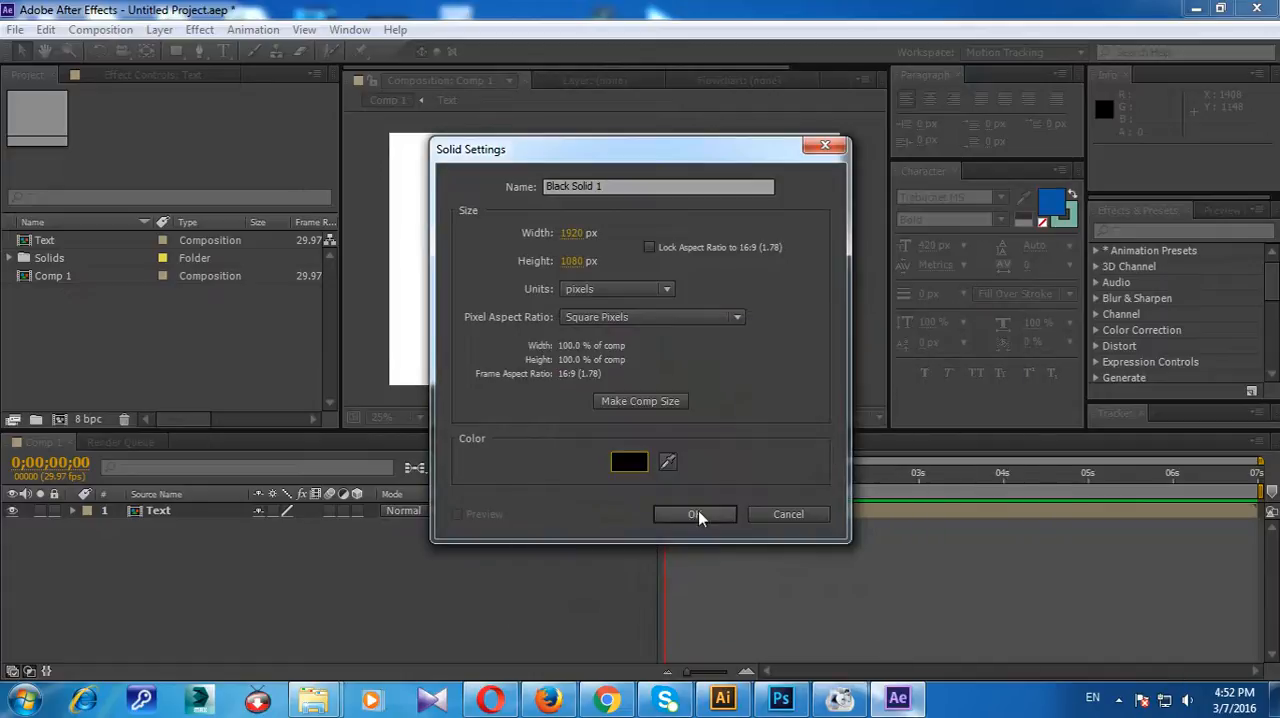
left_click(700, 514)
left_click_drag(206, 516, 198, 539)
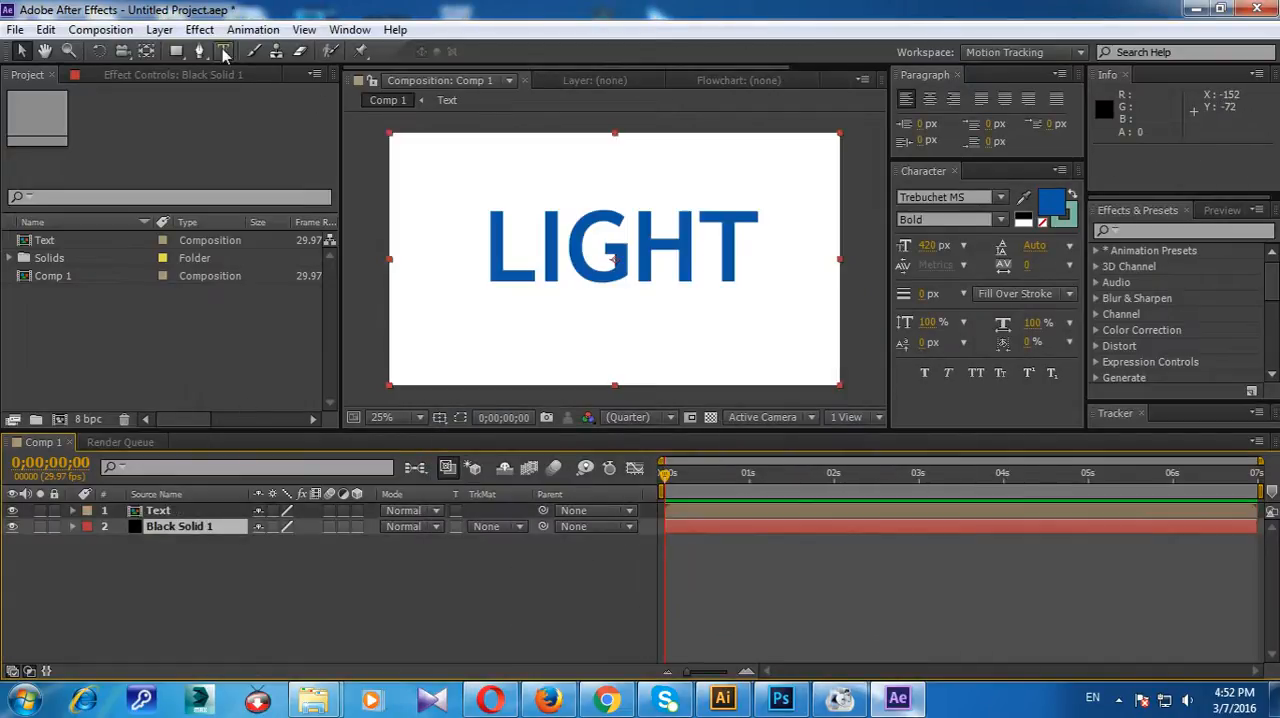
Step: Apply the CC Particle Systems II effect to the Black Solid 1 layer
left_click(200, 30)
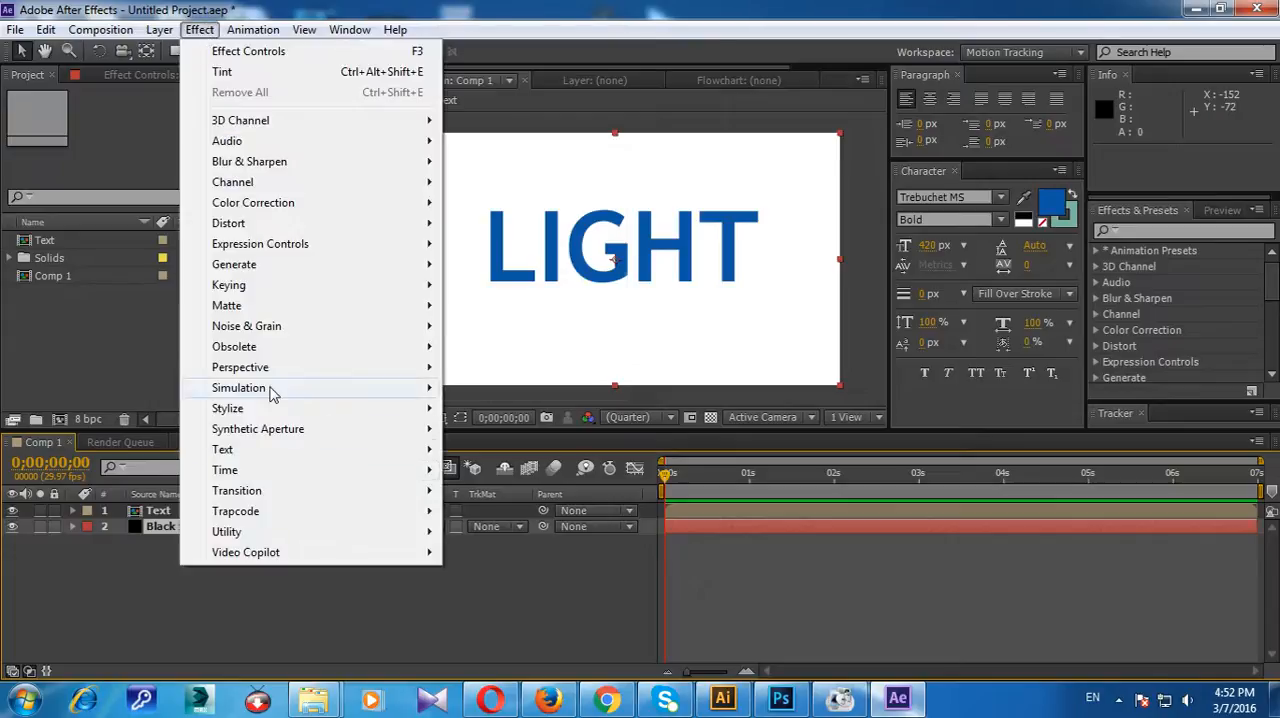
mouse_move(272, 392)
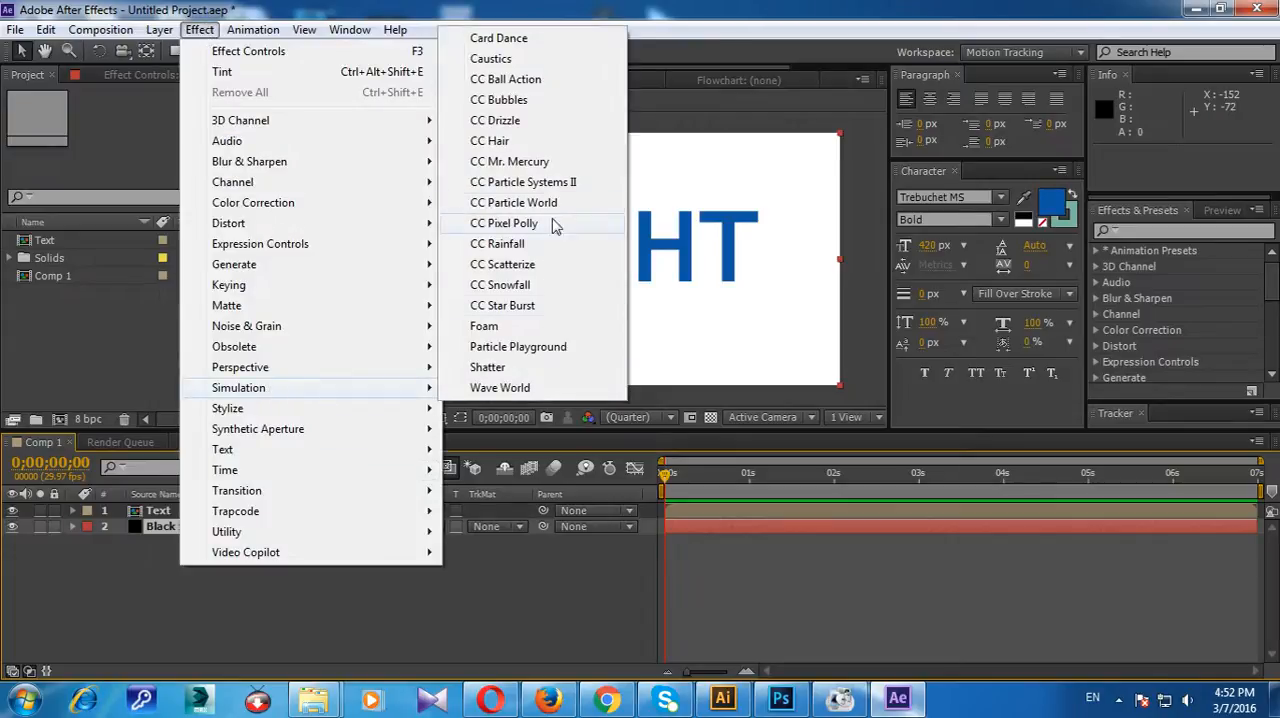
left_click(560, 189)
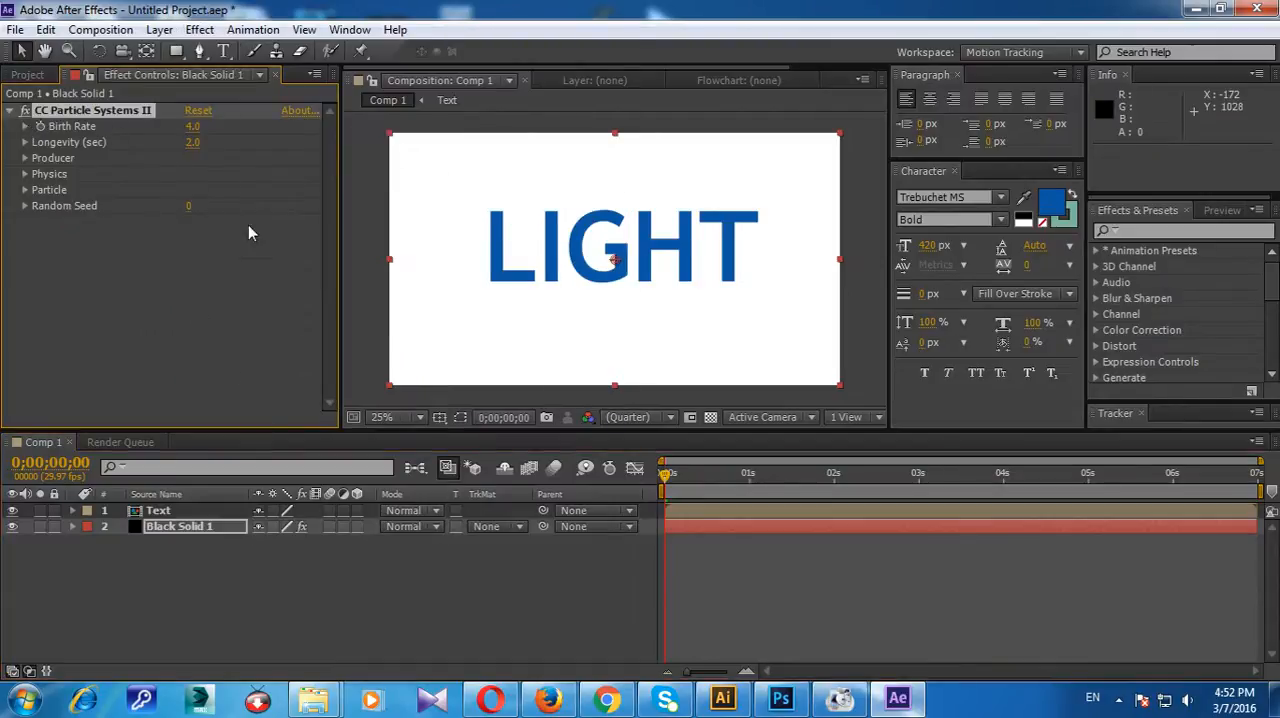
left_click(207, 537)
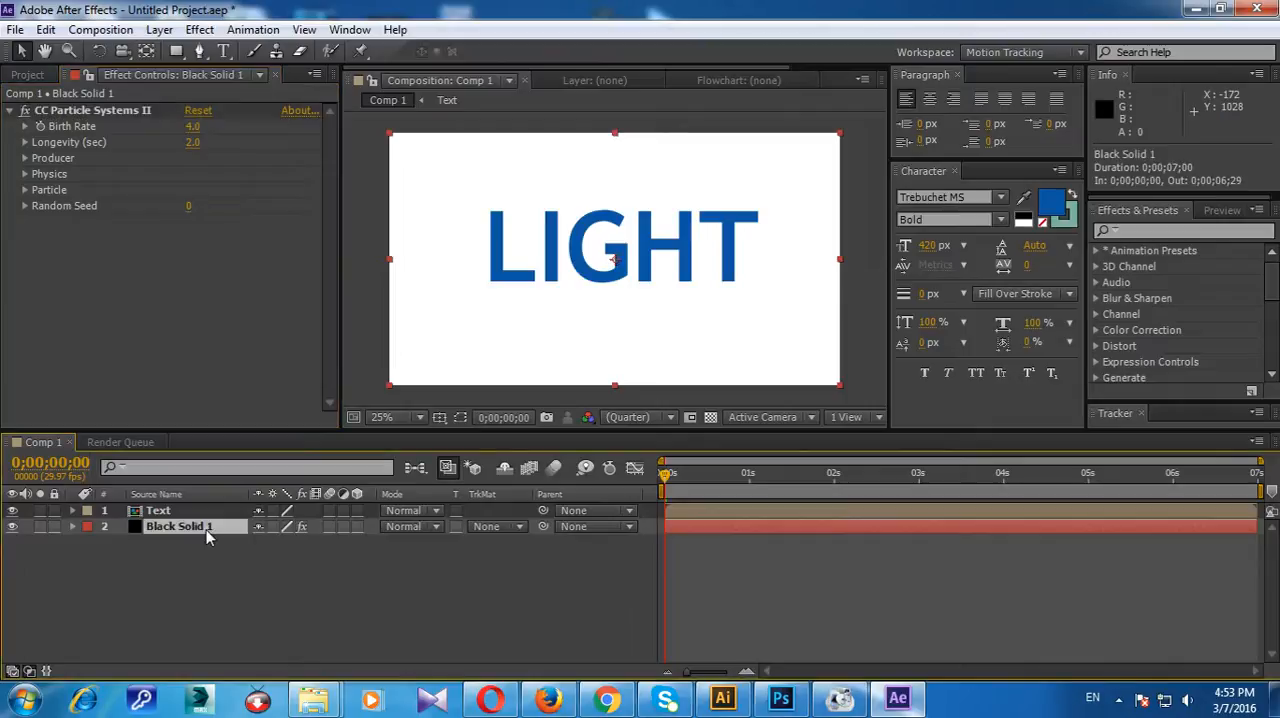
Step: Set the particle effect's Birth Rate to 4.8
left_click(192, 126)
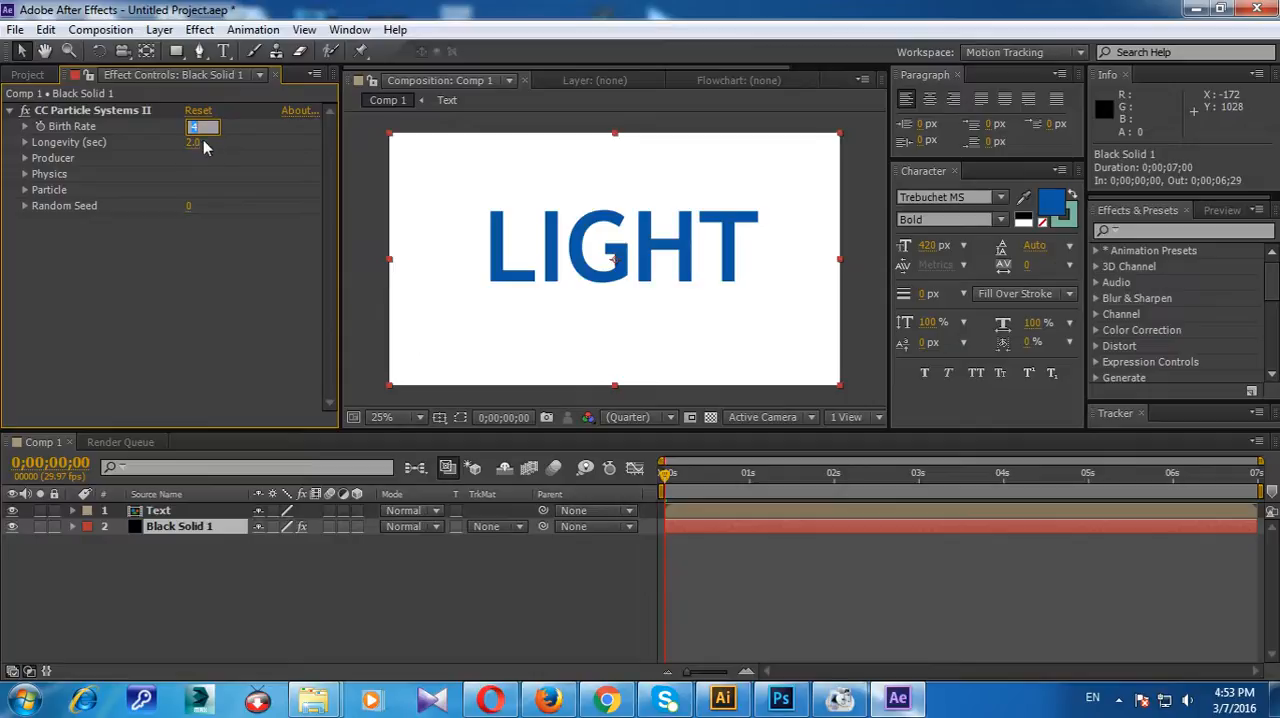
left_click(229, 127)
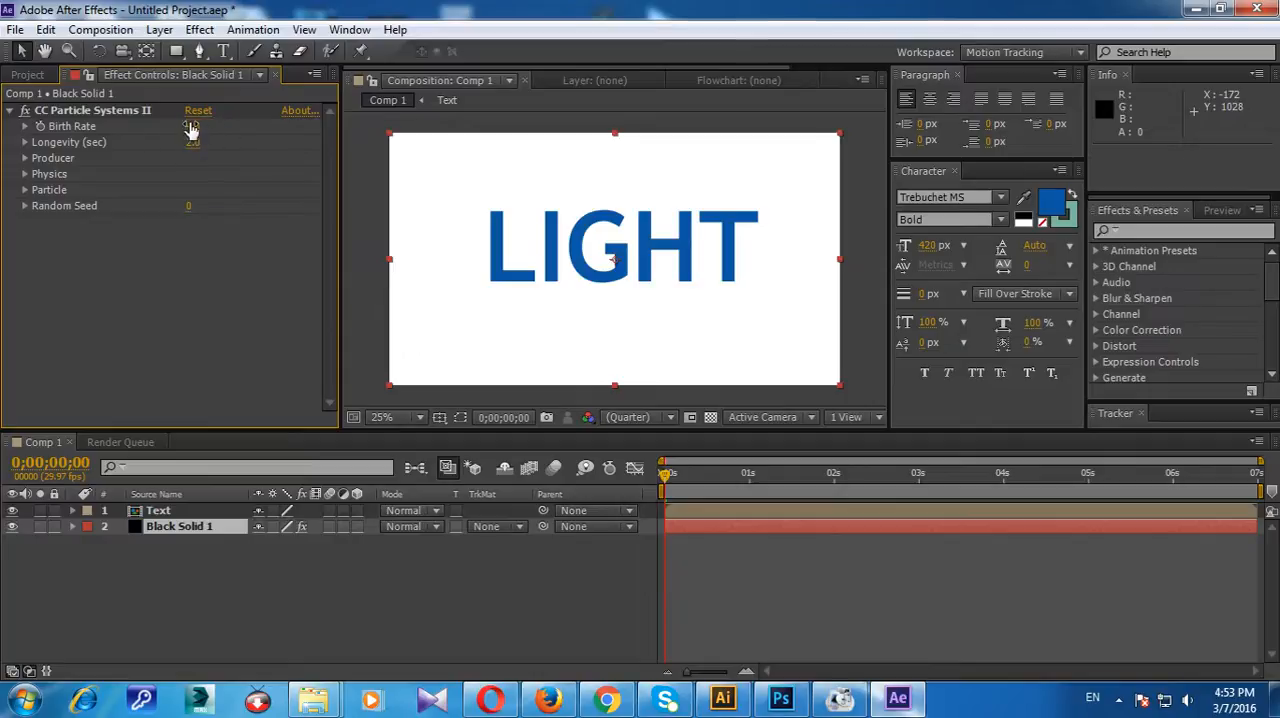
left_click_drag(191, 125, 195, 123)
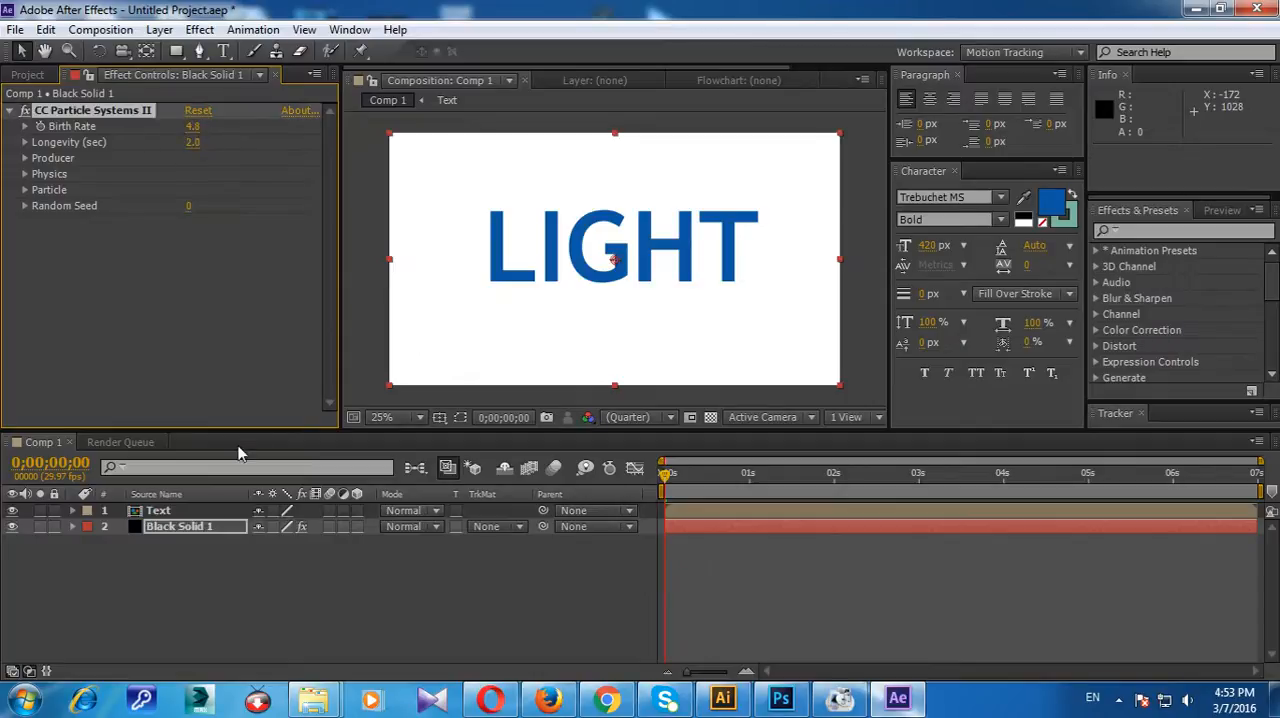
left_click(200, 555)
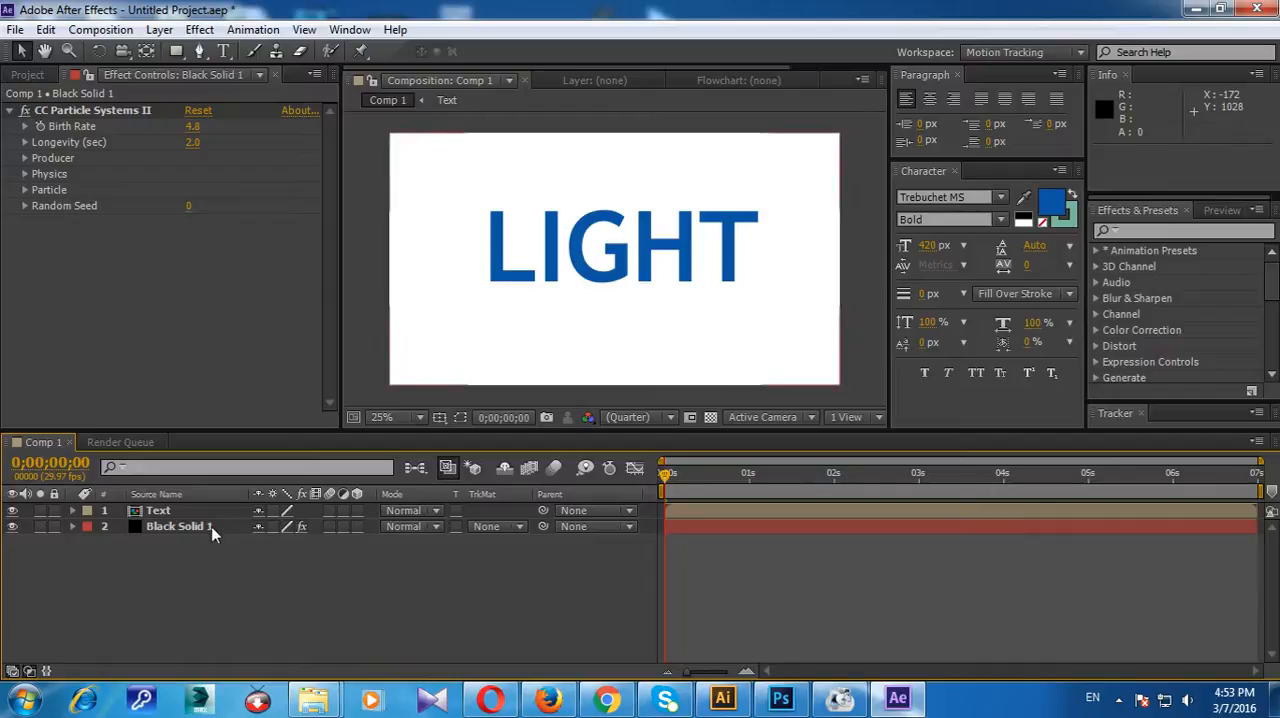
Step: Move the Black Solid 1 layer above the Text layer and scrub the timeline to 0;00;01;09
left_click(212, 527)
left_click_drag(210, 515, 211, 540)
left_click(184, 512)
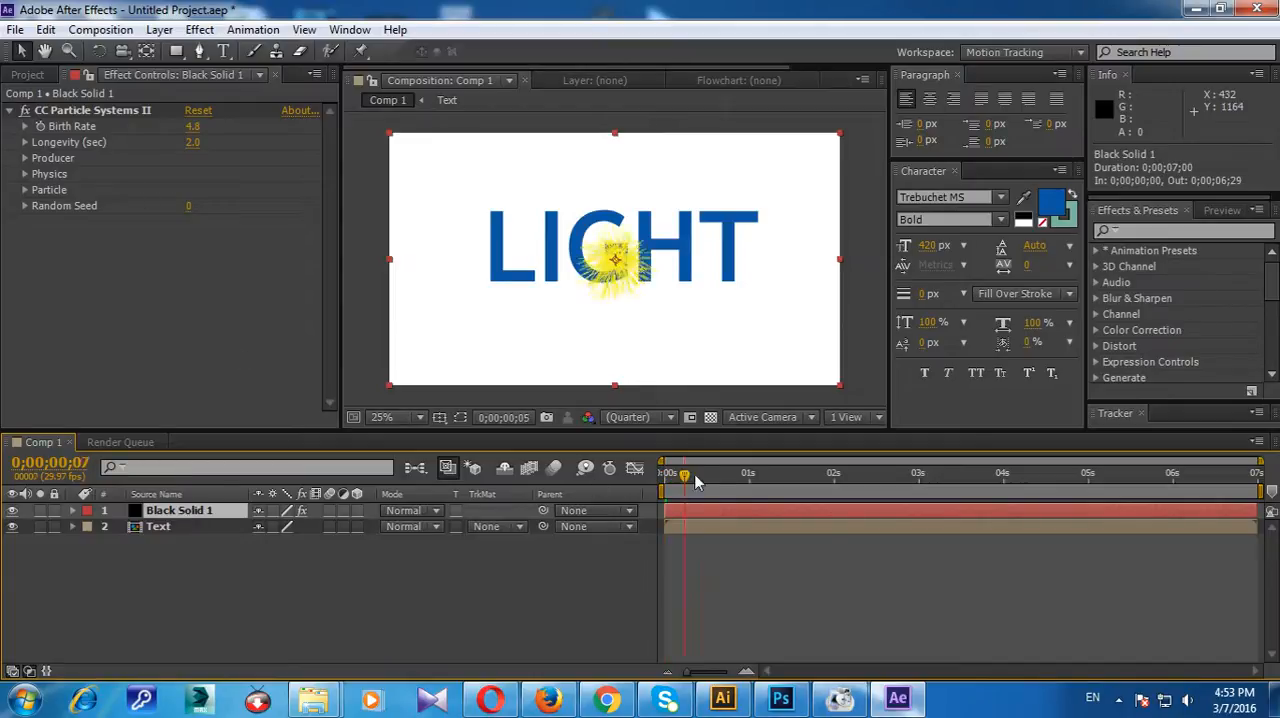
left_click_drag(666, 474, 773, 474)
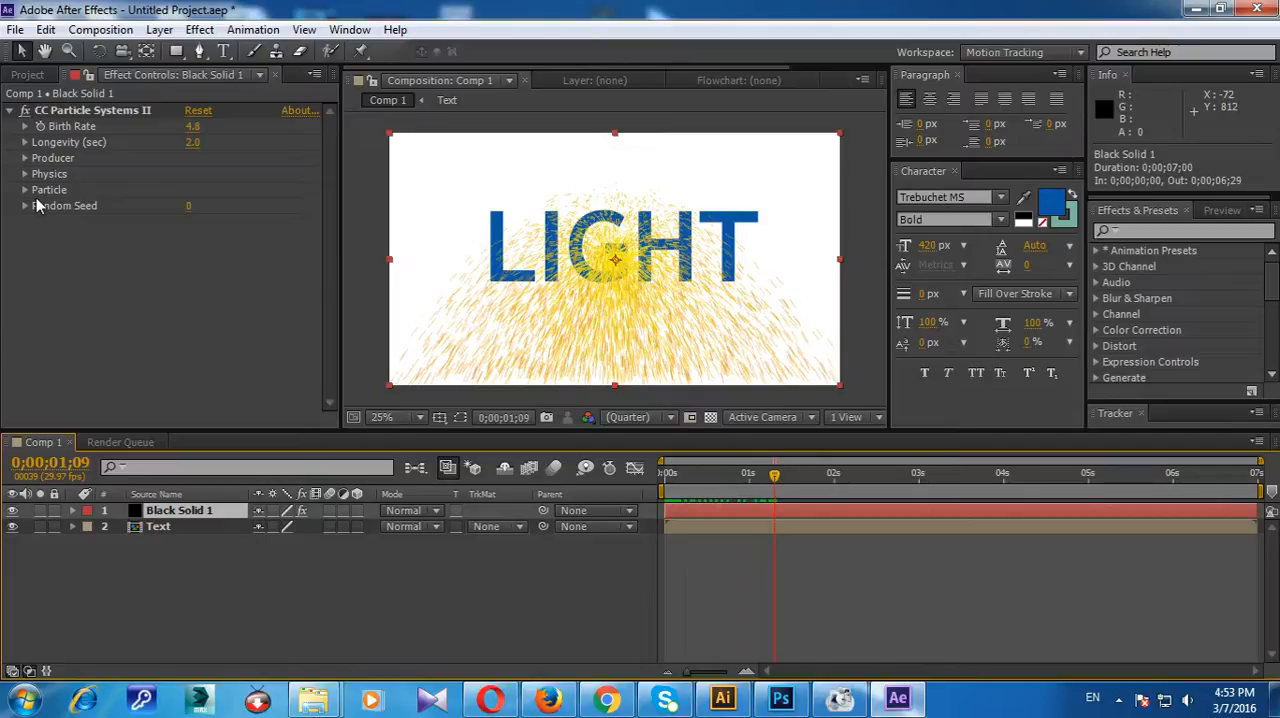
Step: Set the particle system's Gravity to 0 in its physics settings
left_click(28, 175)
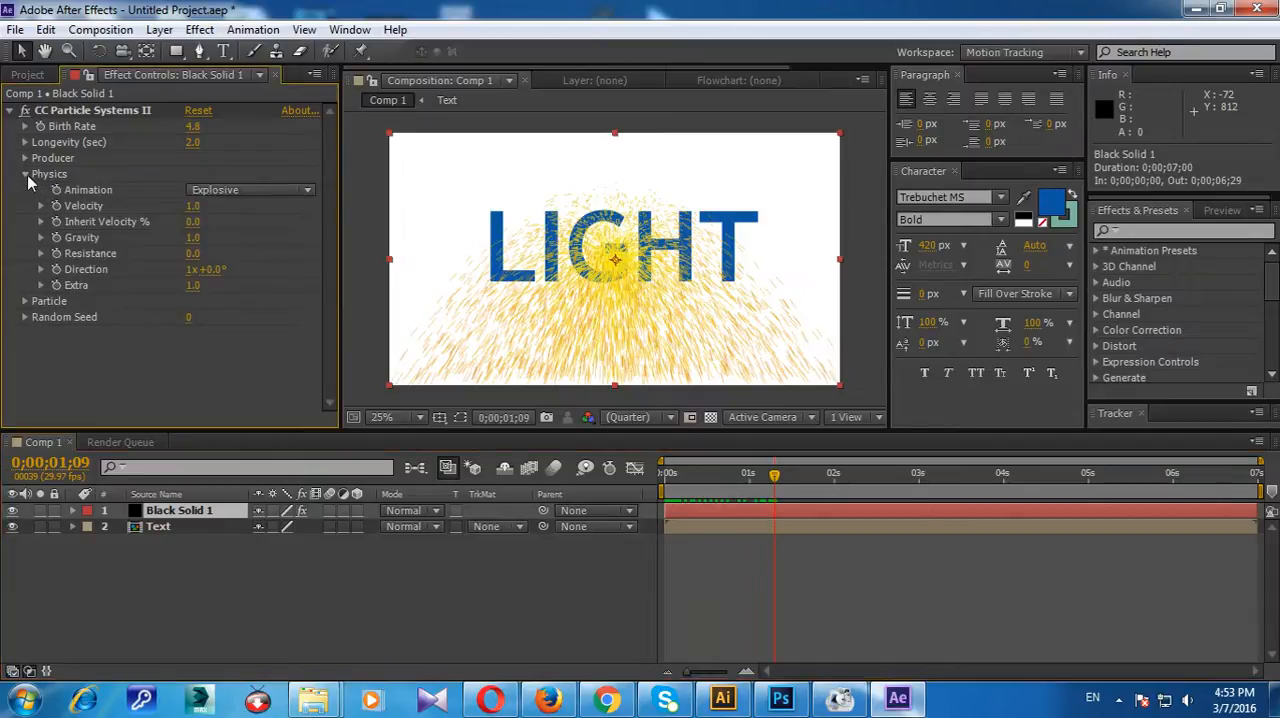
left_click(195, 240)
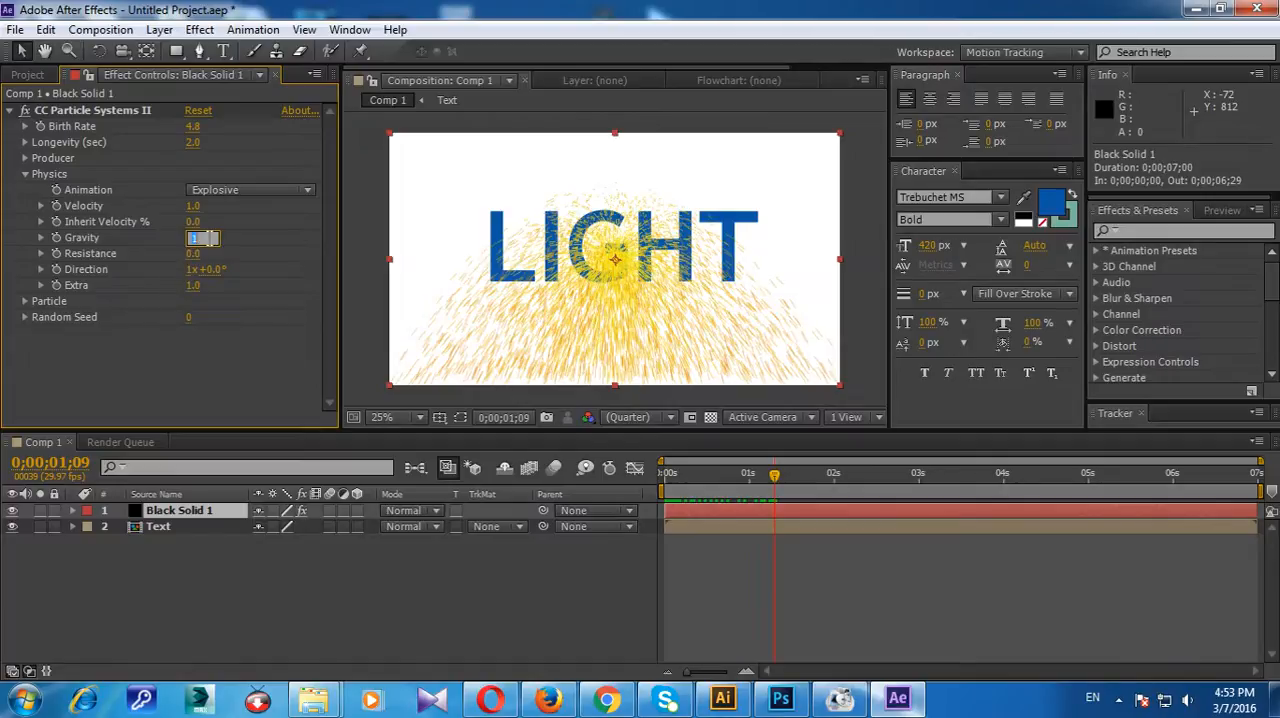
type("0")
key("Return")
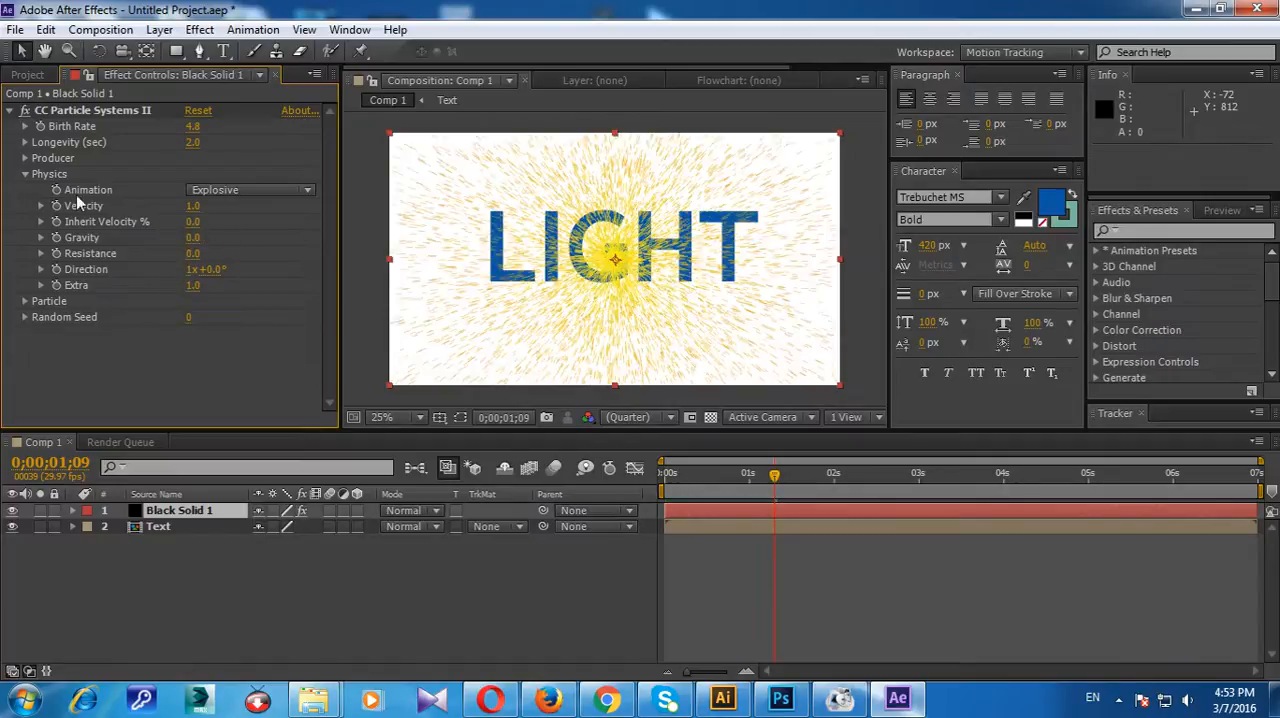
left_click(188, 206)
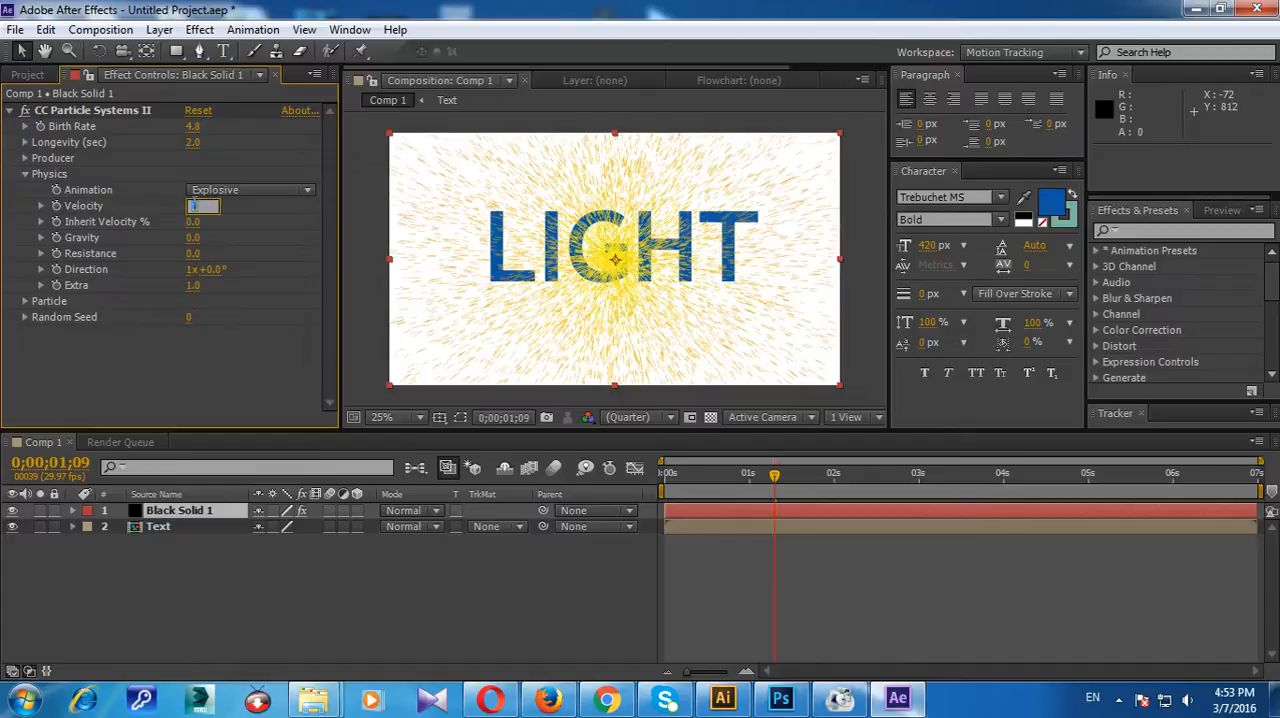
left_click(238, 233)
Step: Set the particles' Birth Color to purple, B520FA
left_click(25, 302)
left_click(195, 389)
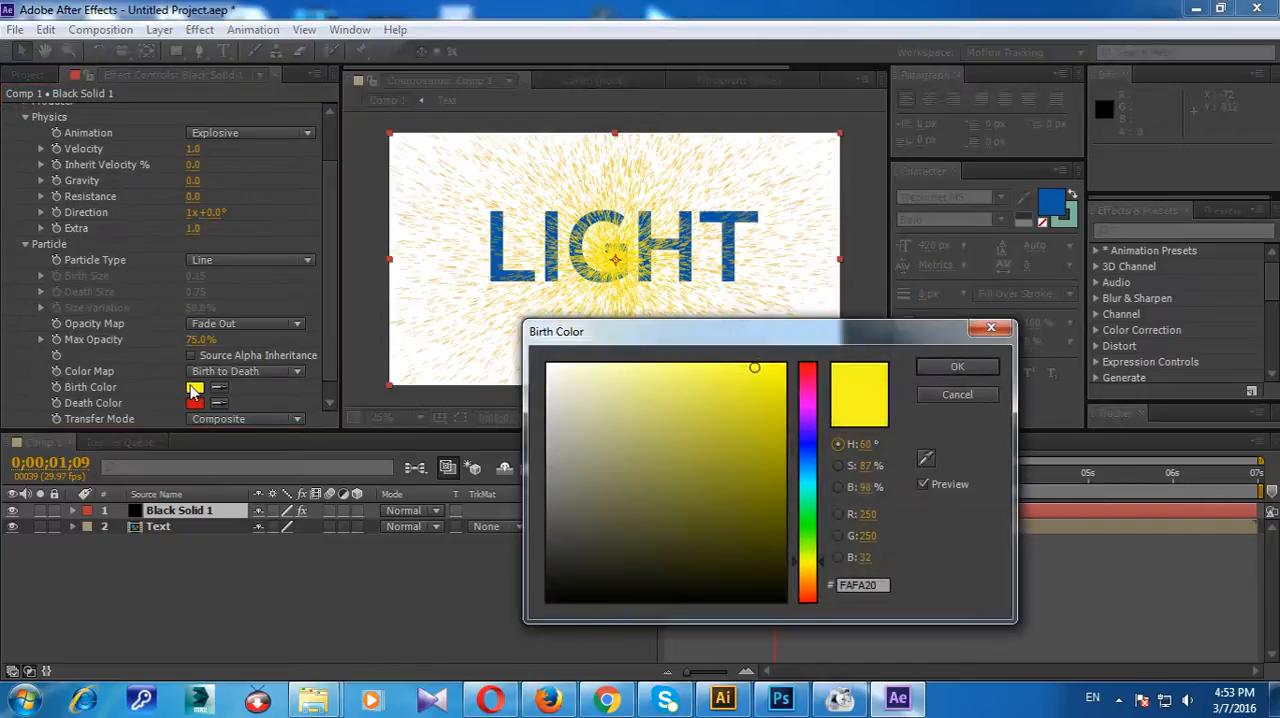
left_click(818, 424)
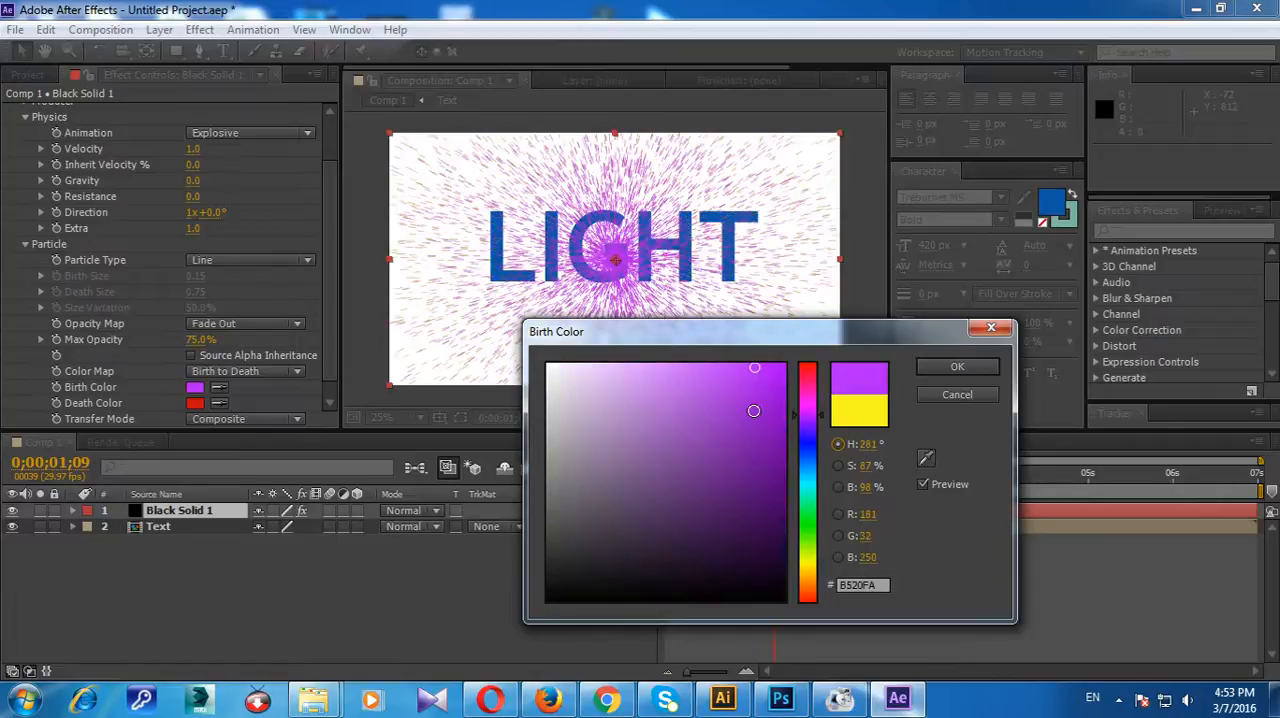
left_click(955, 368)
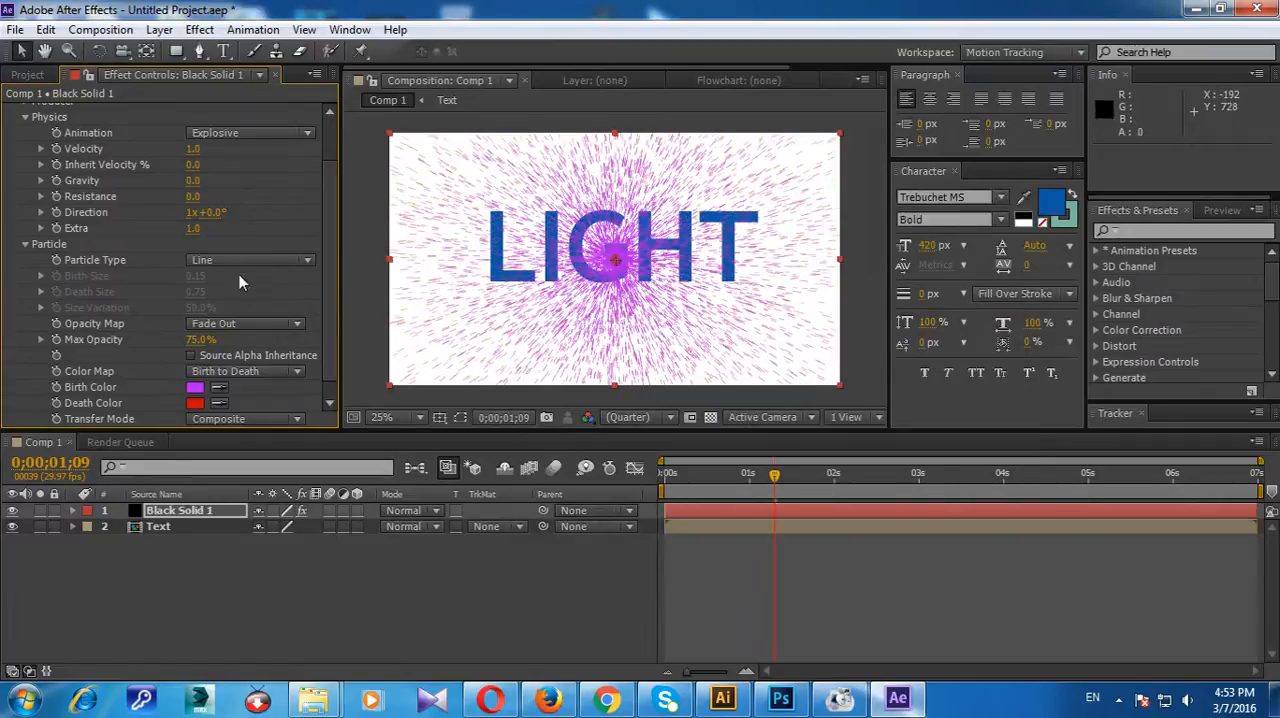
Step: Set the Particle Type to TriPolygon and preview the composition
left_click(210, 262)
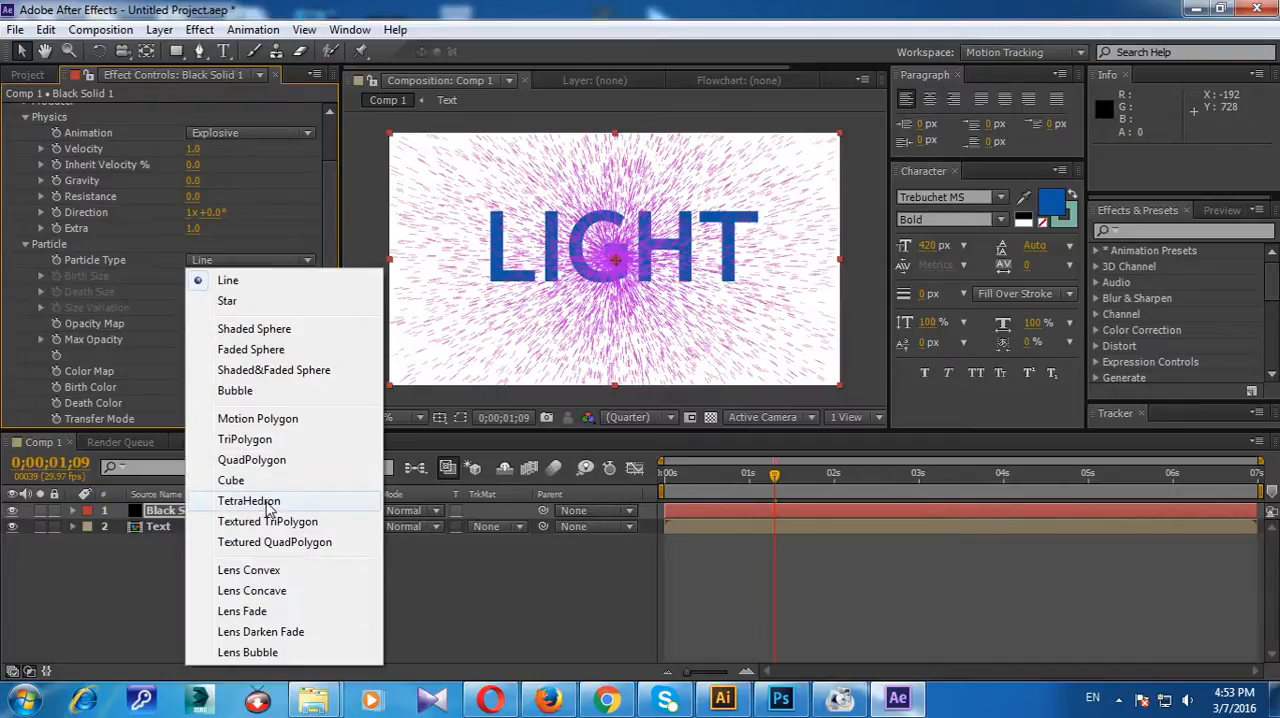
left_click(274, 443)
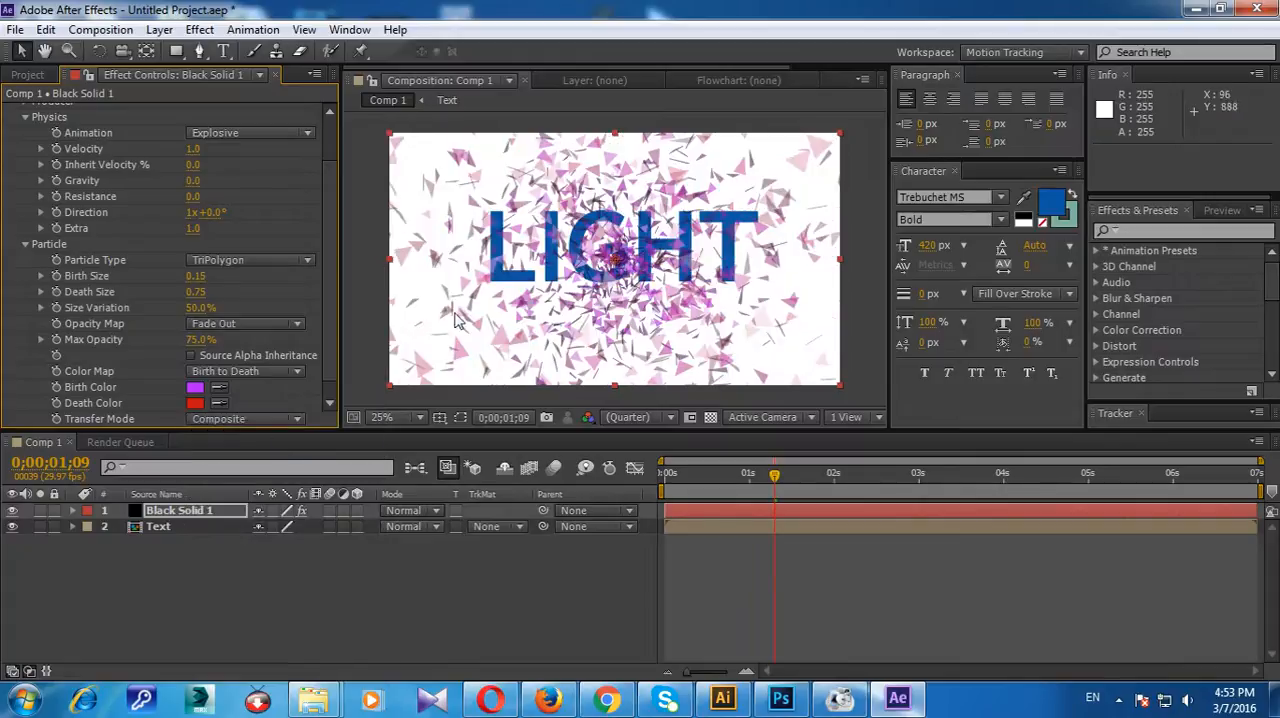
key("space")
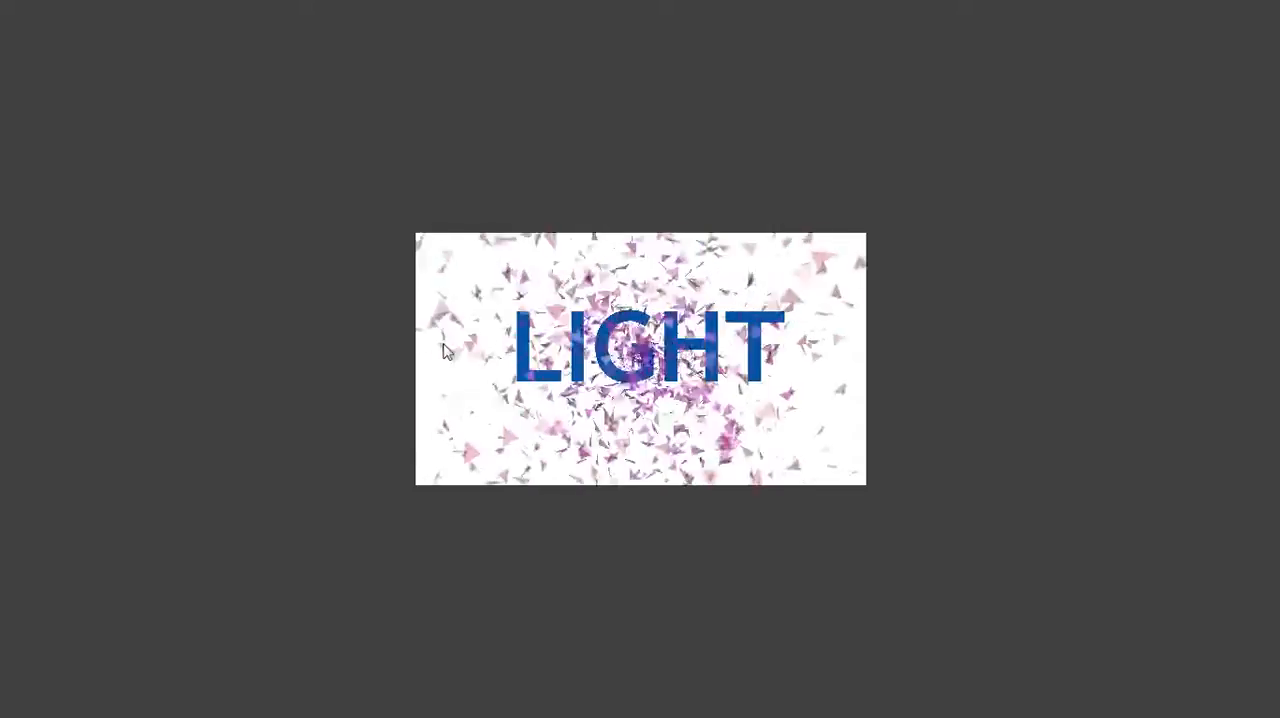
key("Escape")
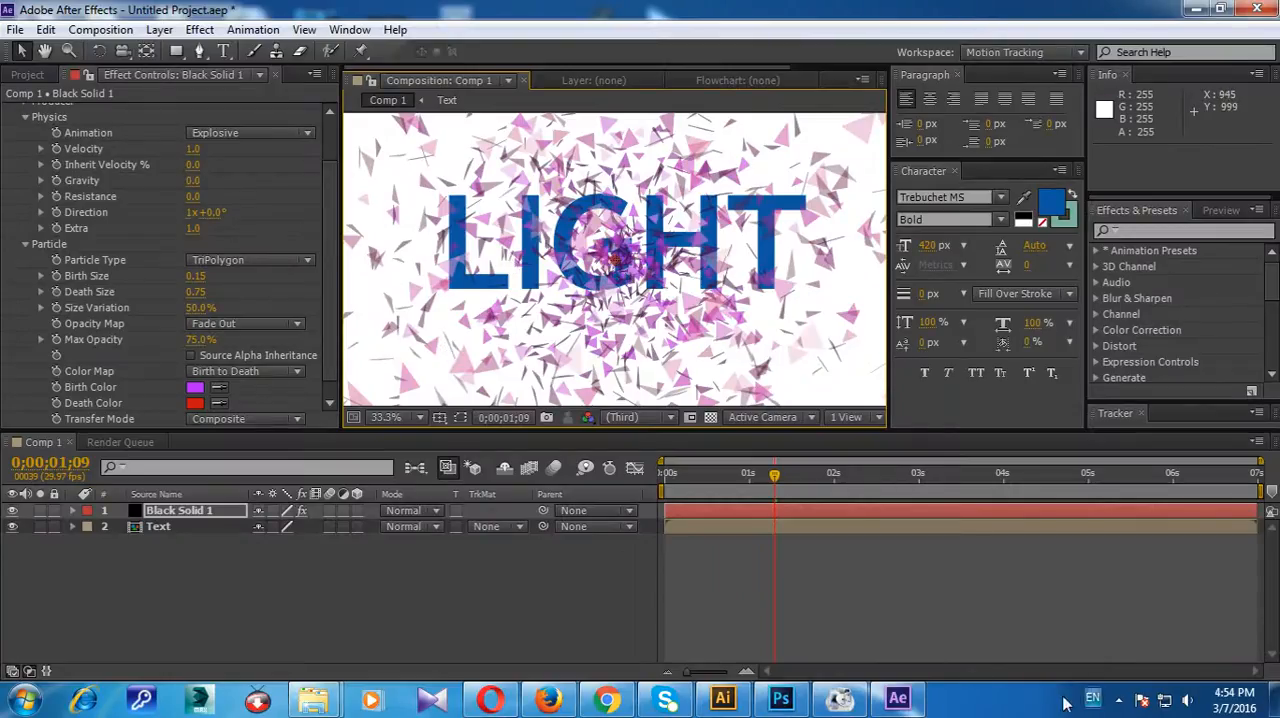
left_click(1120, 700)
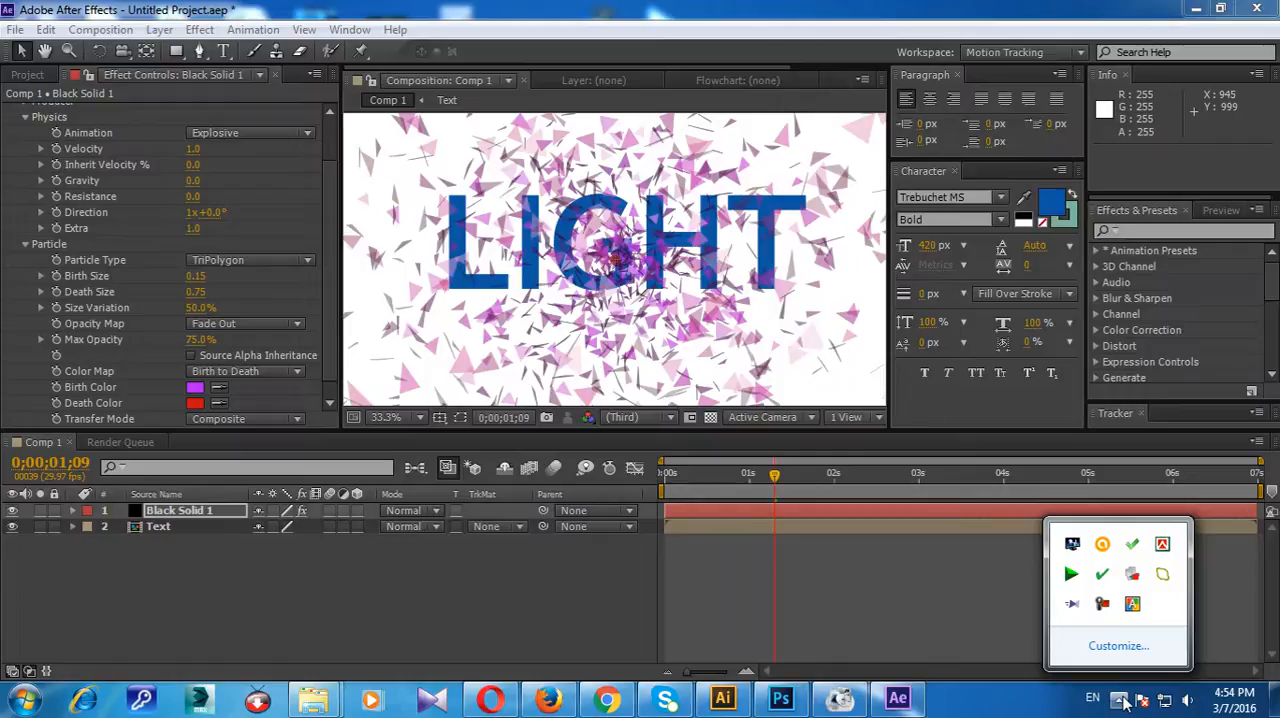
left_click(1120, 700)
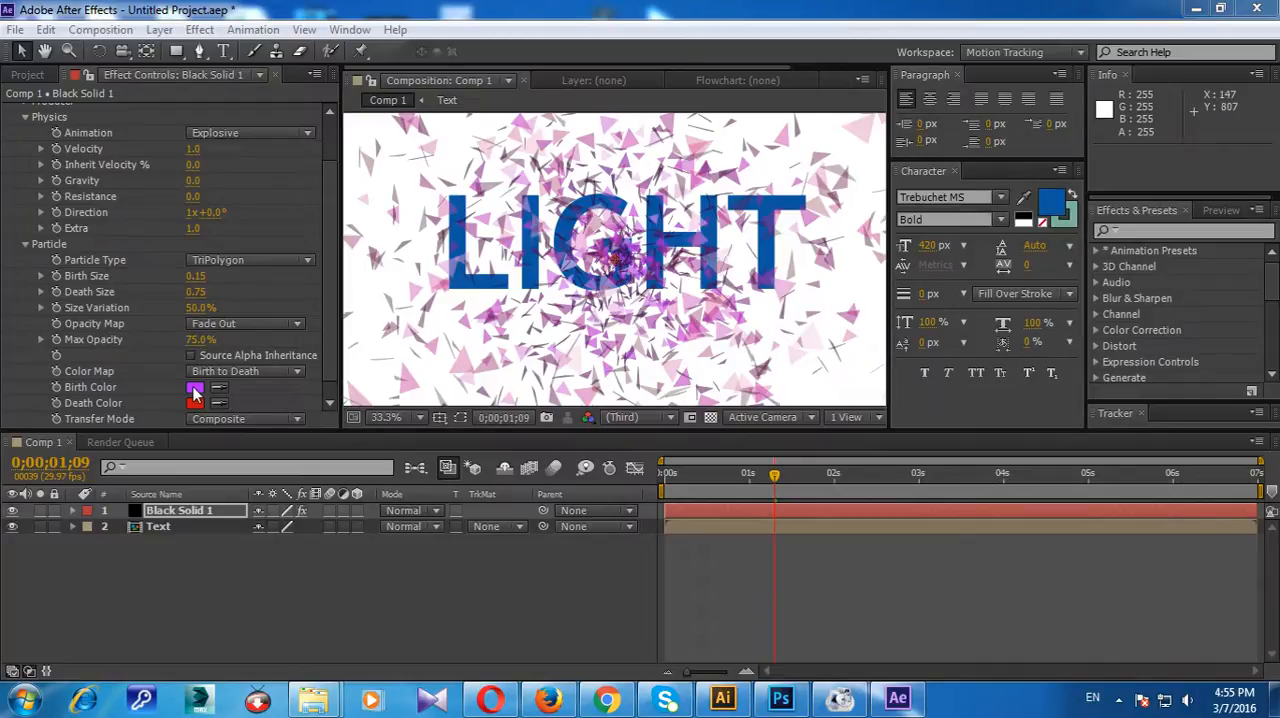
Step: Look through the particle effect's parameters and expand the Random Seed setting
scroll(325, 275, "up", 2)
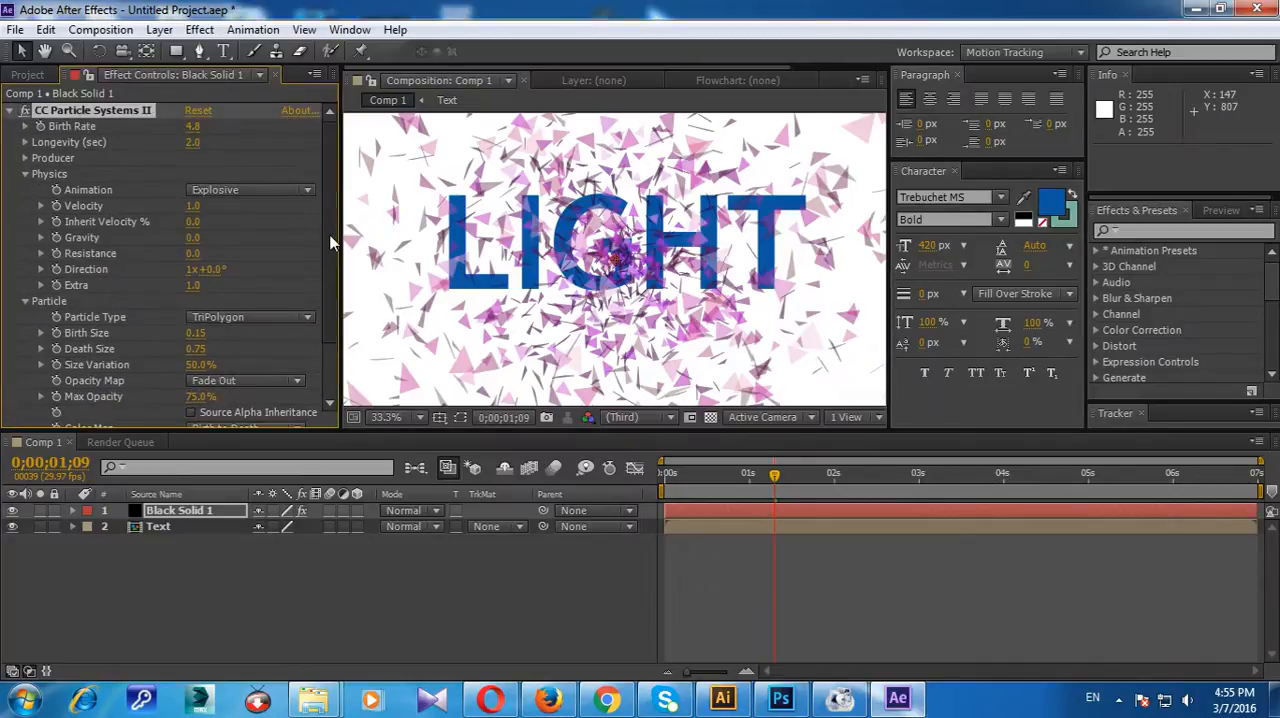
scroll(320, 331, "down", 3)
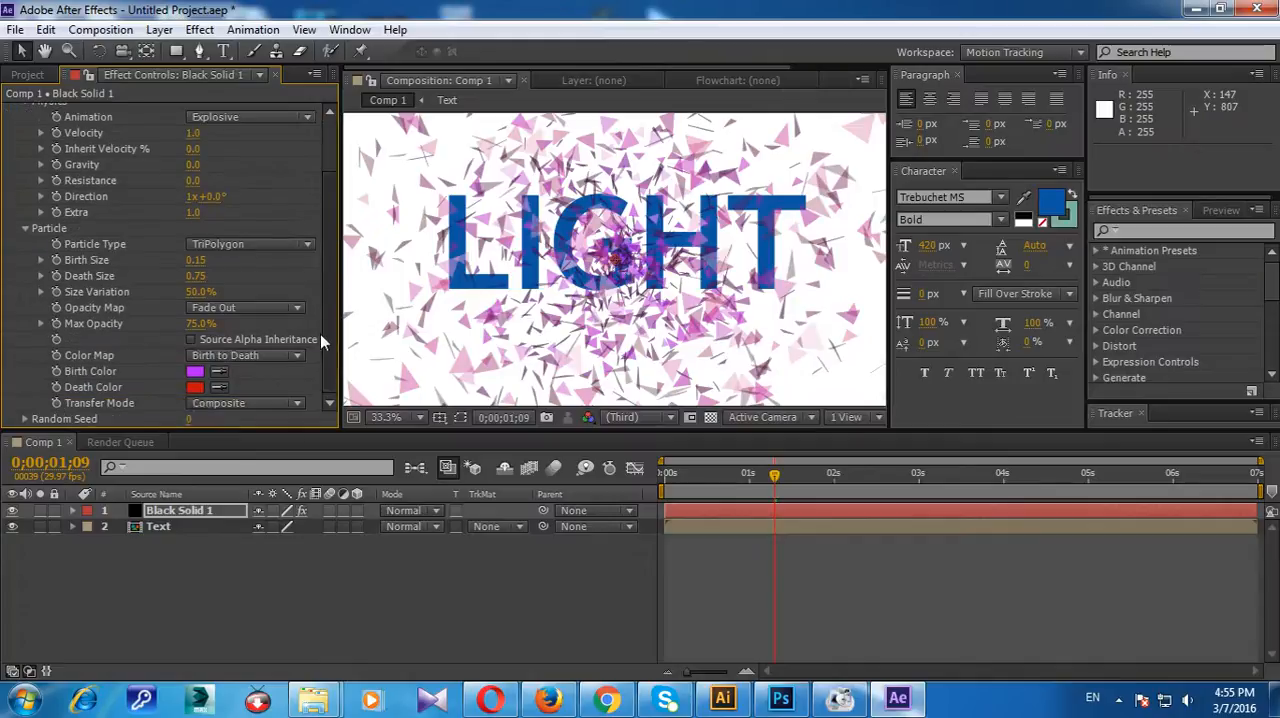
left_click(25, 420)
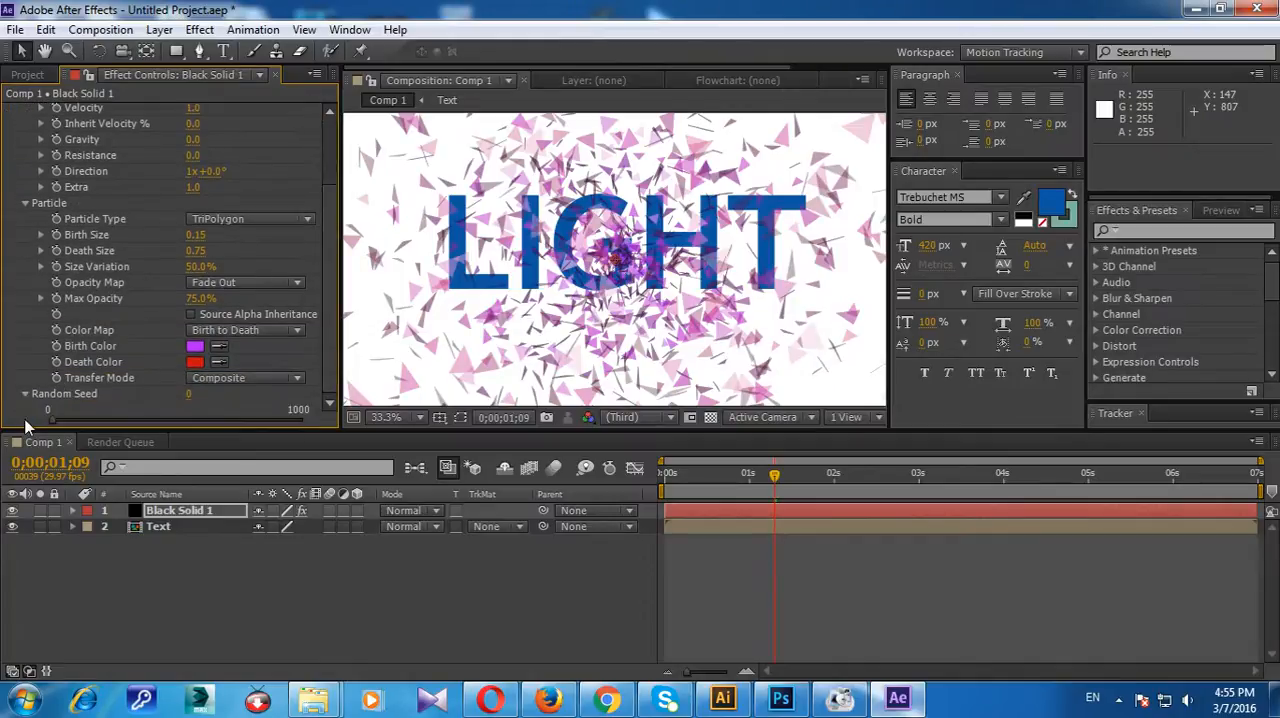
Step: Look over the particle effect's settings, then preview the composition at 100% magnification and full resolution
scroll(38, 394, "up", 4)
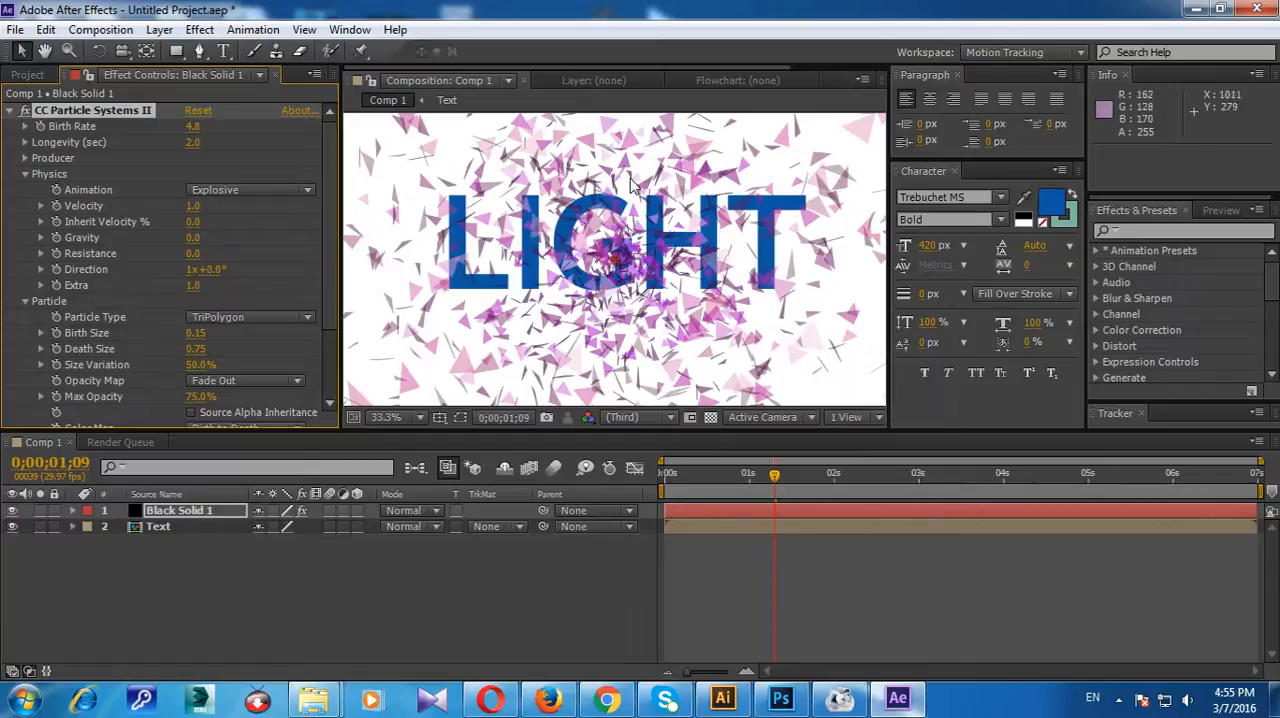
mouse_move(191, 333)
left_mouse_down()
mouse_move(205, 332)
mouse_move(193, 333)
left_mouse_up()
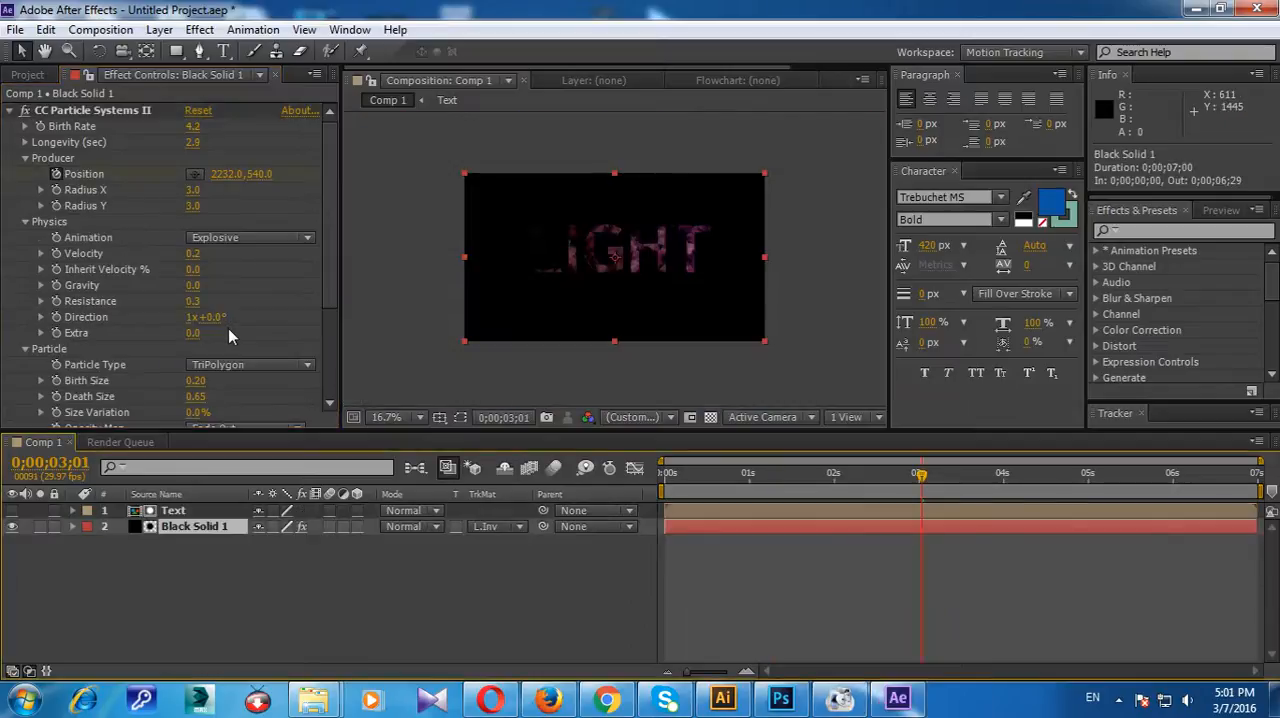
left_click(418, 417)
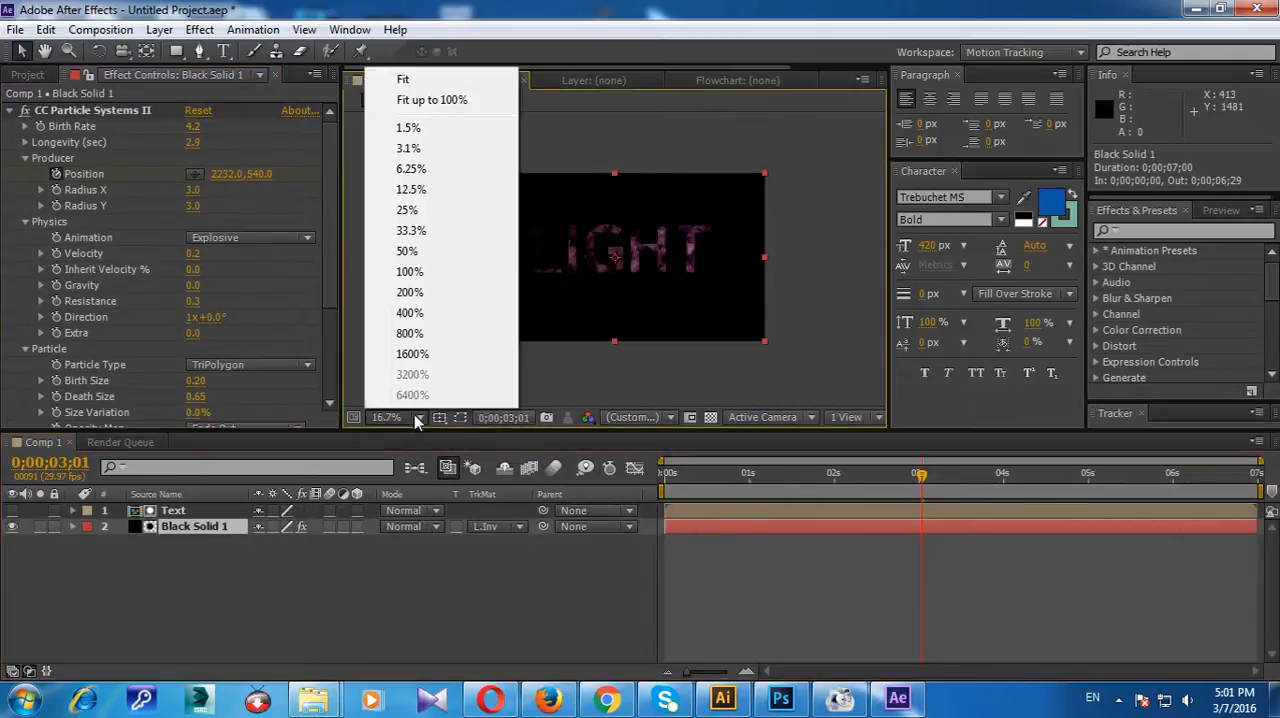
left_click(415, 272)
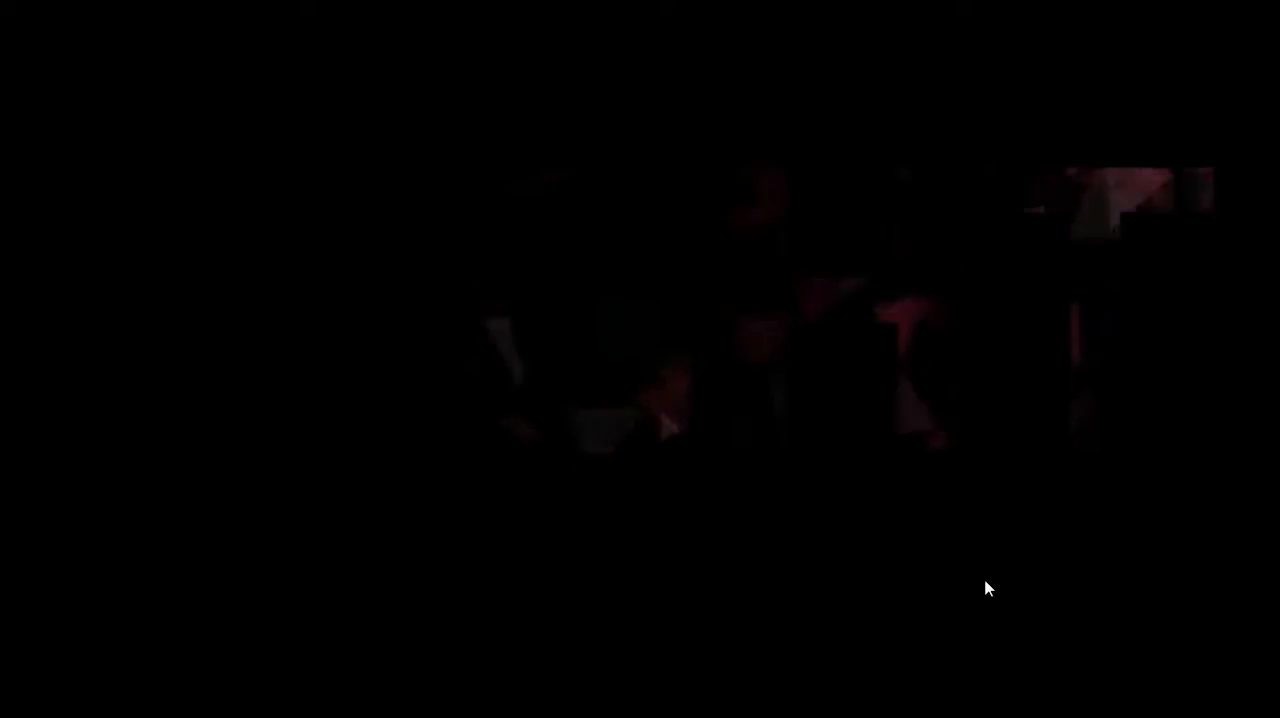
key("space")
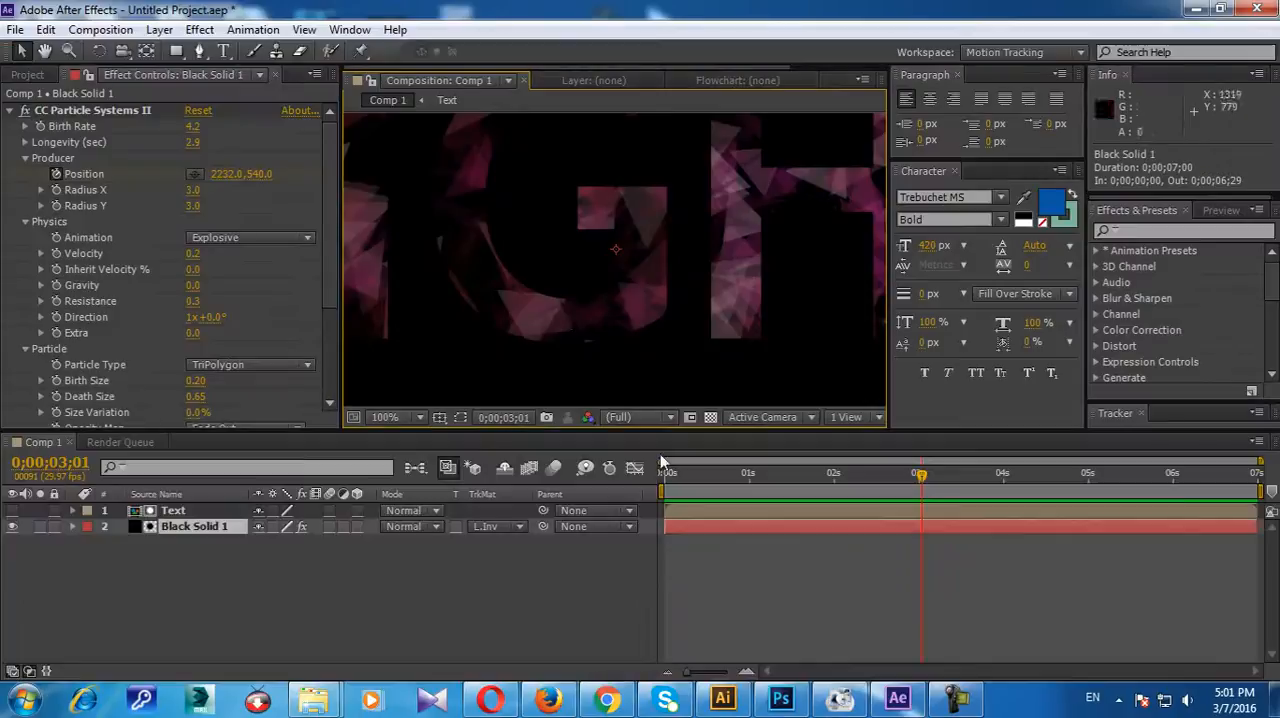
scroll(563, 320, "down", 4)
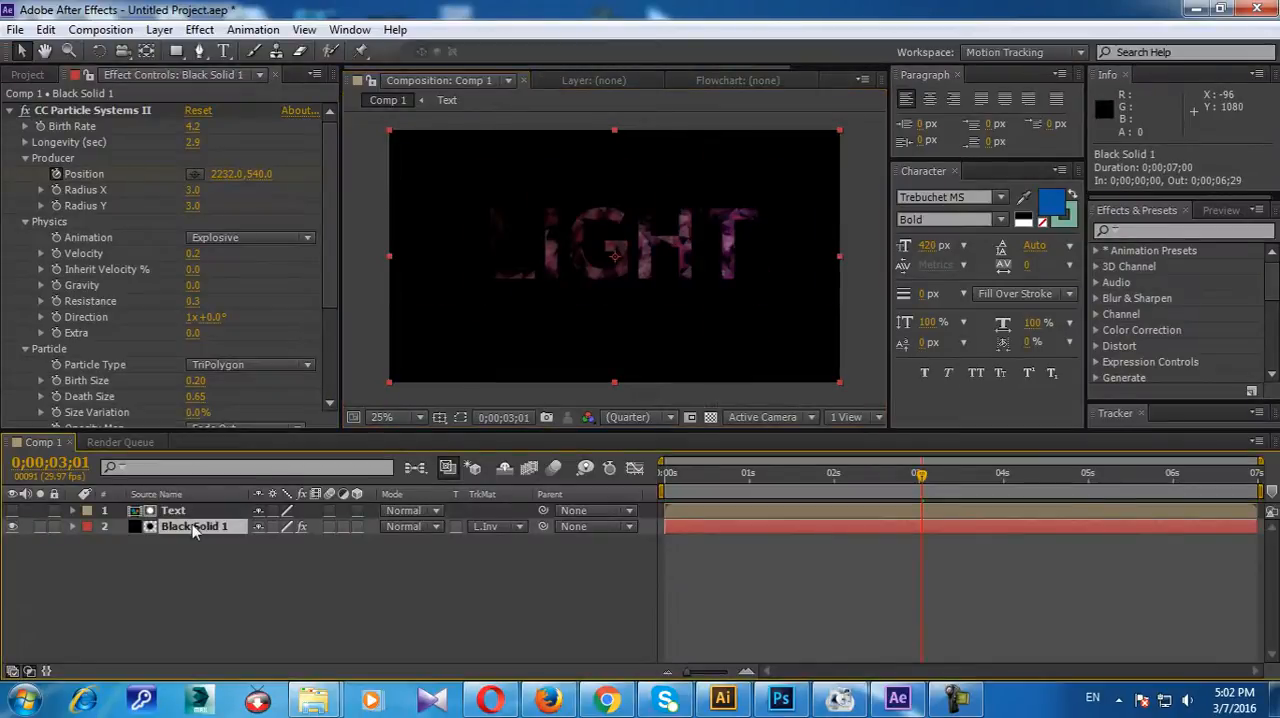
Step: Duplicate the Black Solid 1 layer and move the copy directly beneath the Text layer
left_click(46, 29)
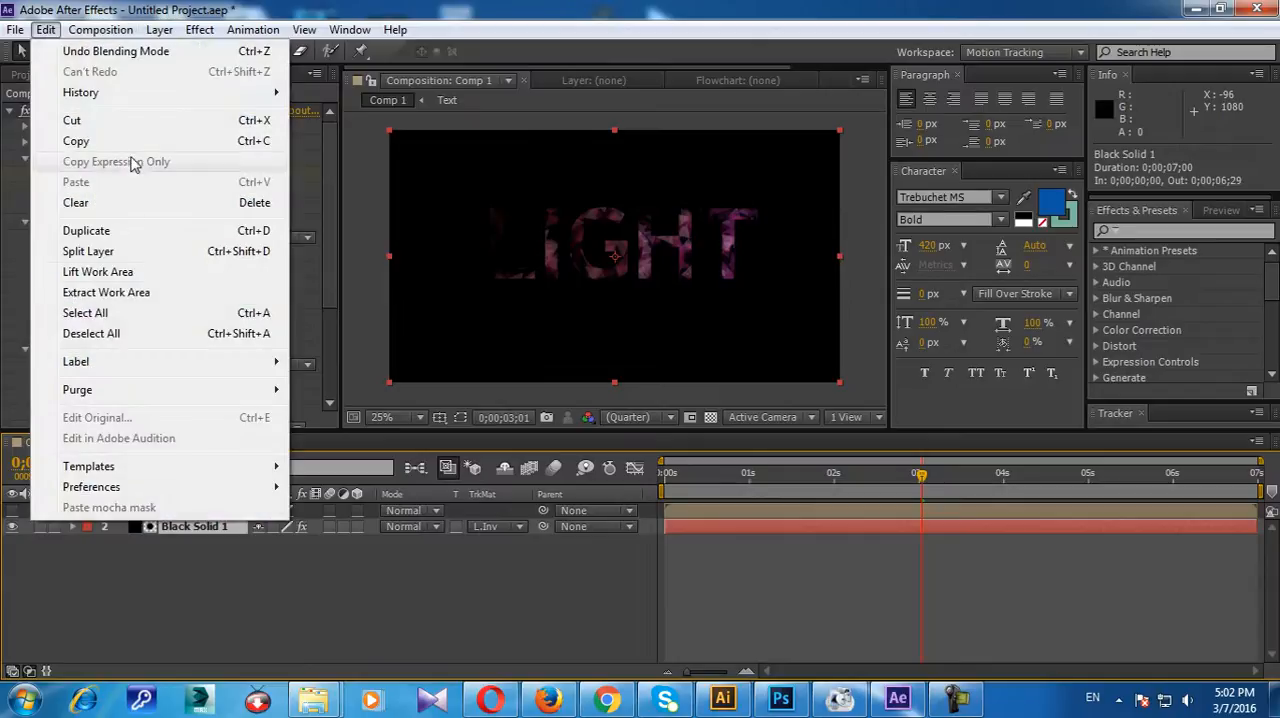
left_click(86, 231)
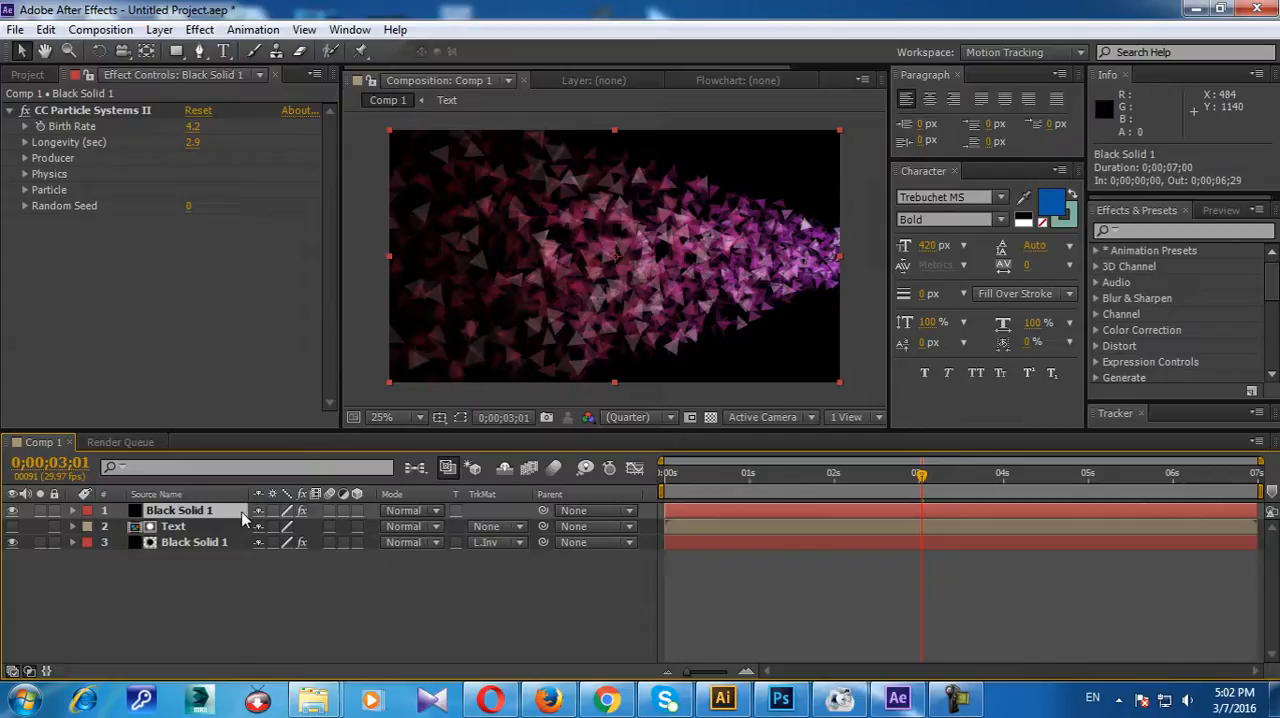
left_click_drag(237, 511, 243, 540)
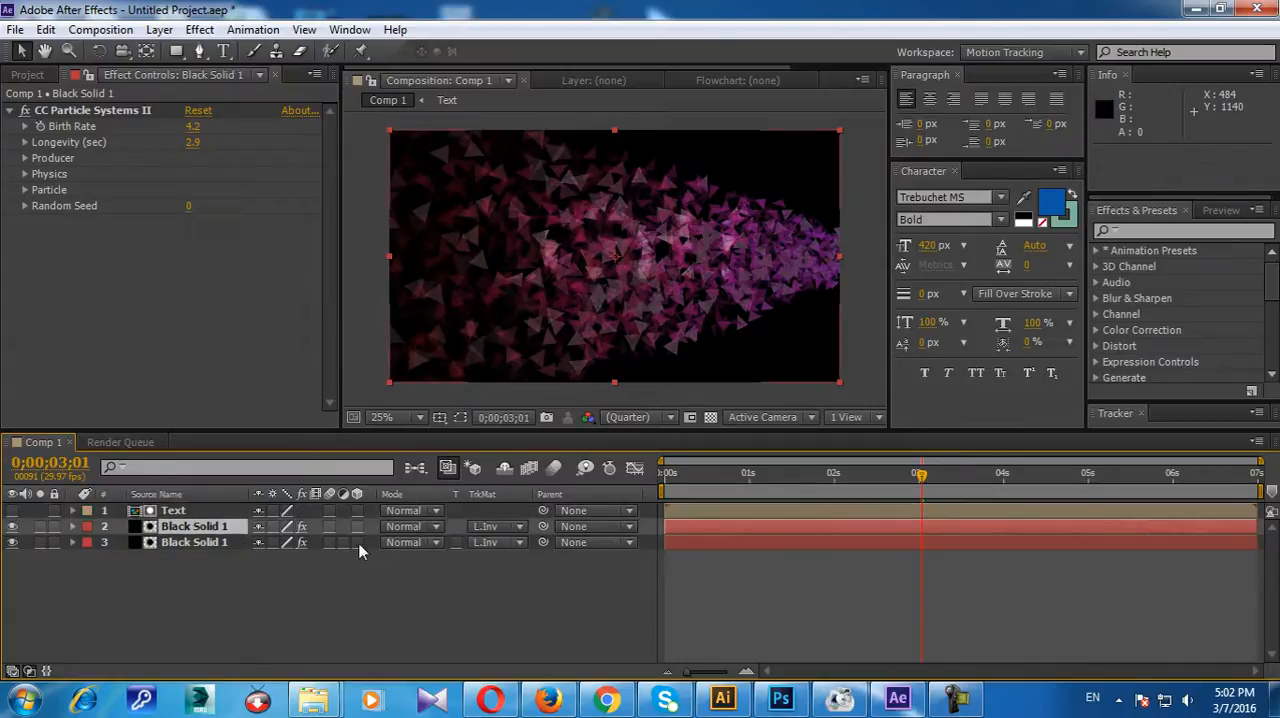
Step: Set the lowest Black Solid 1 layer's track matte to None and check the particles across the timeline
left_click(230, 541)
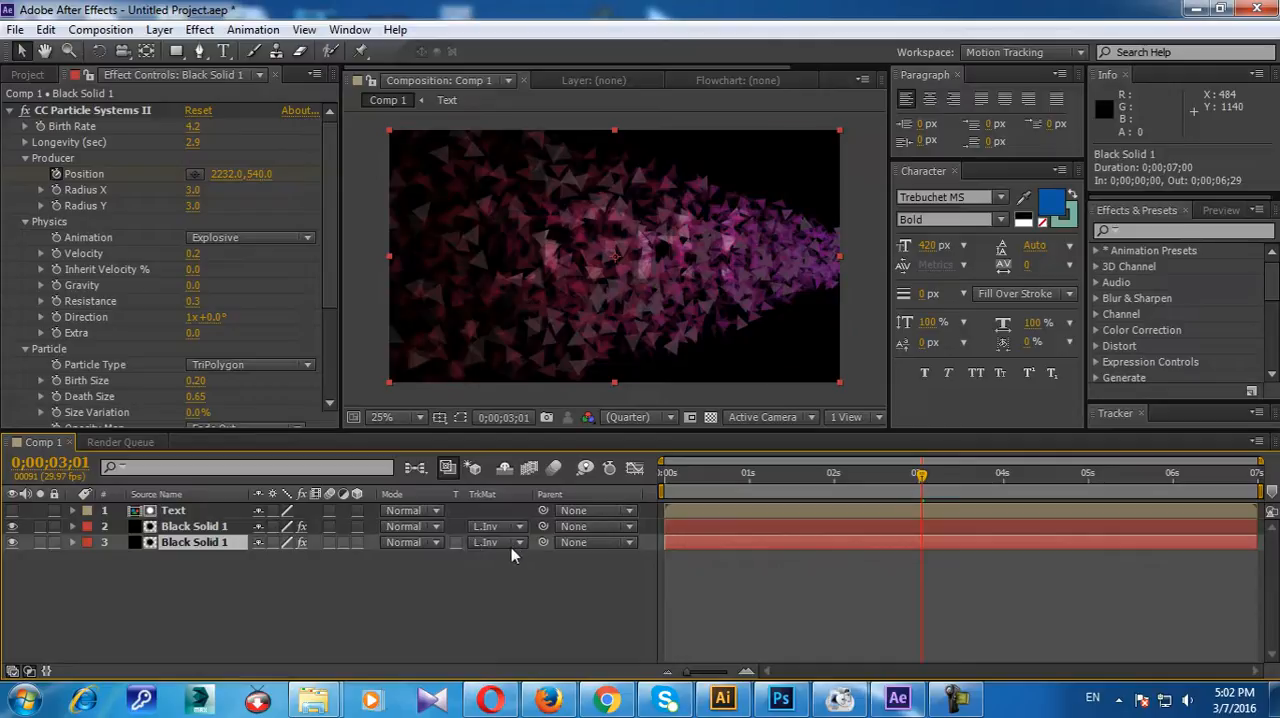
left_click(511, 546)
left_click(530, 564)
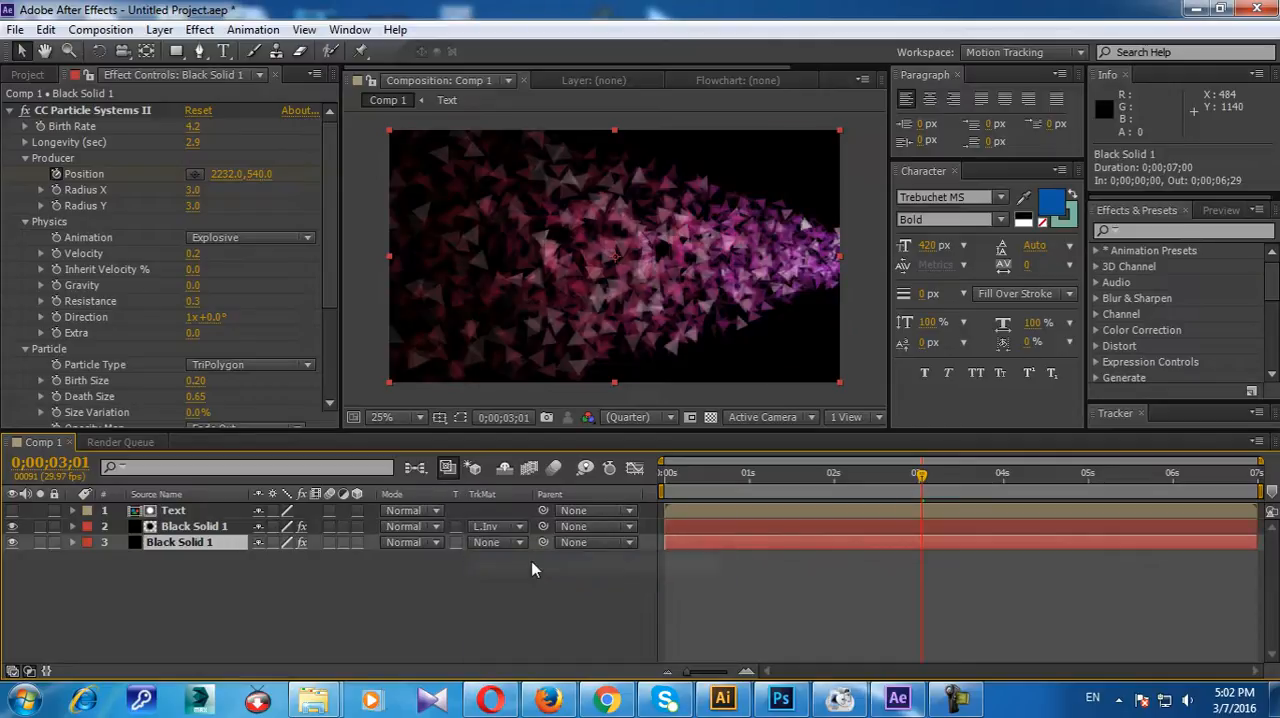
left_click_drag(921, 474, 856, 485)
left_click_drag(933, 492, 1069, 492)
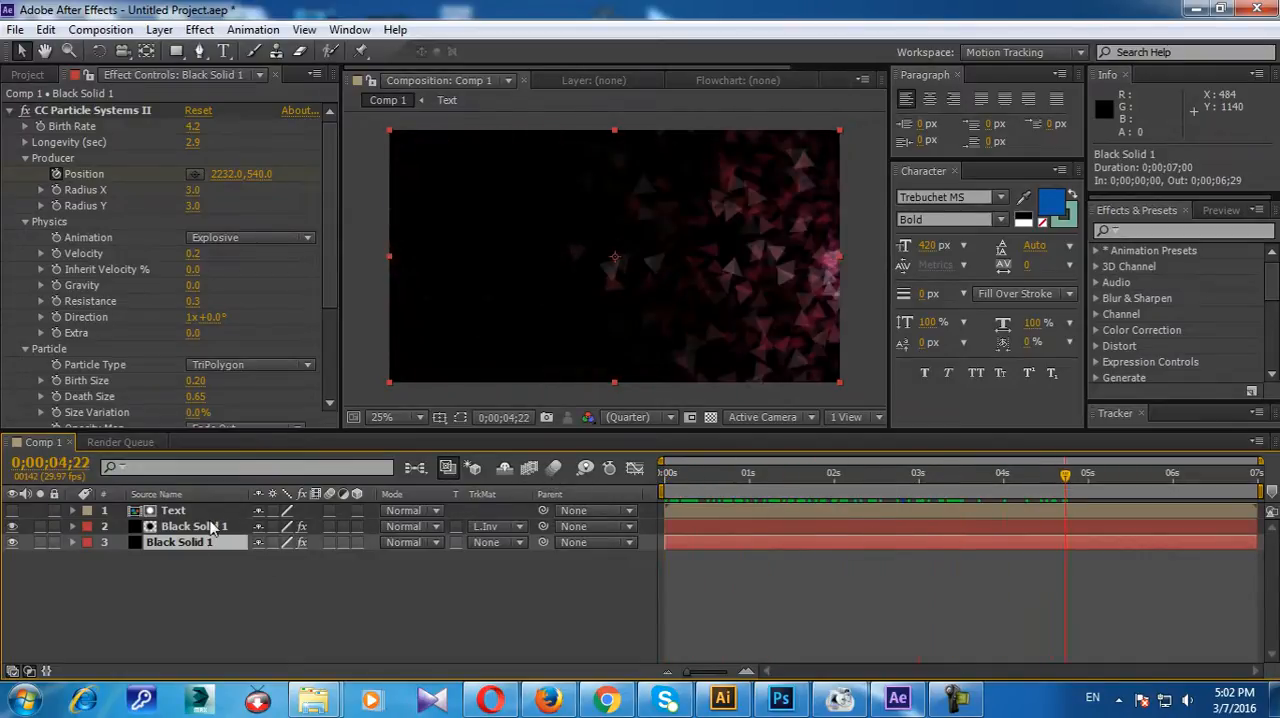
Step: Select the upper Black Solid 1 layer and expand its particle effect's Producer settings
left_click(174, 524)
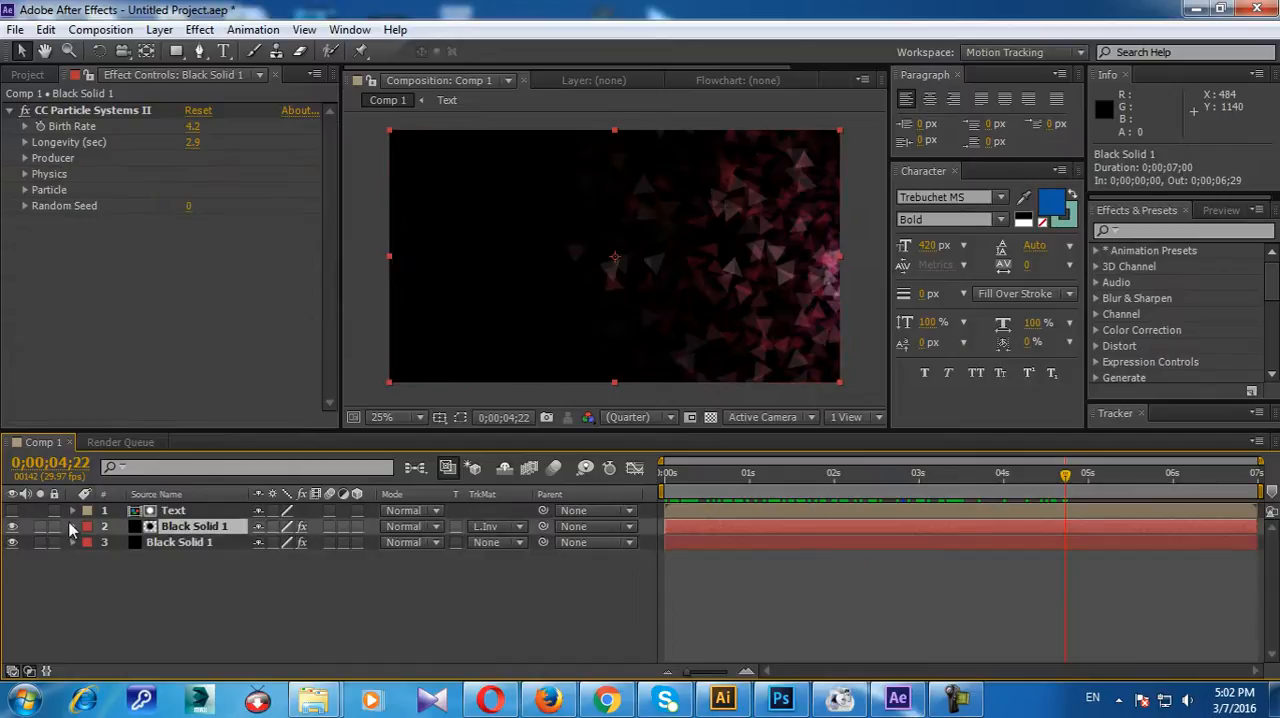
left_click(72, 526)
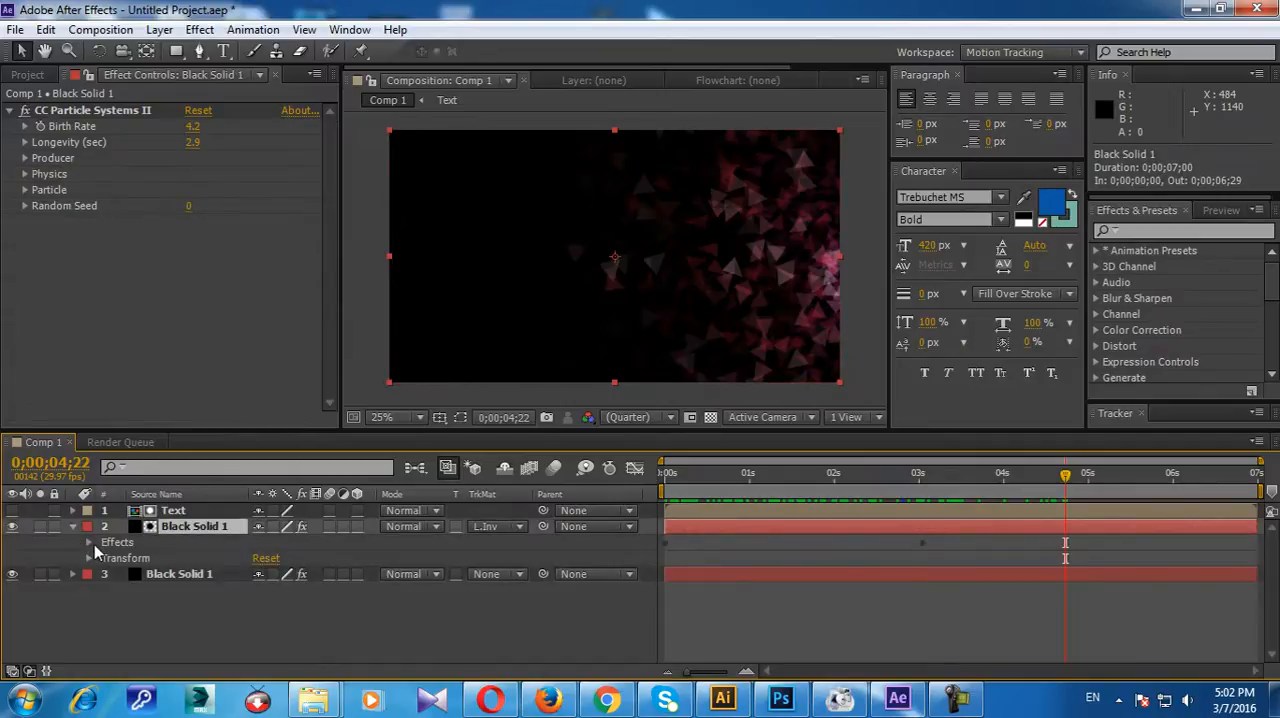
left_click(94, 544)
left_click(180, 529)
left_click(43, 149)
left_click(25, 143)
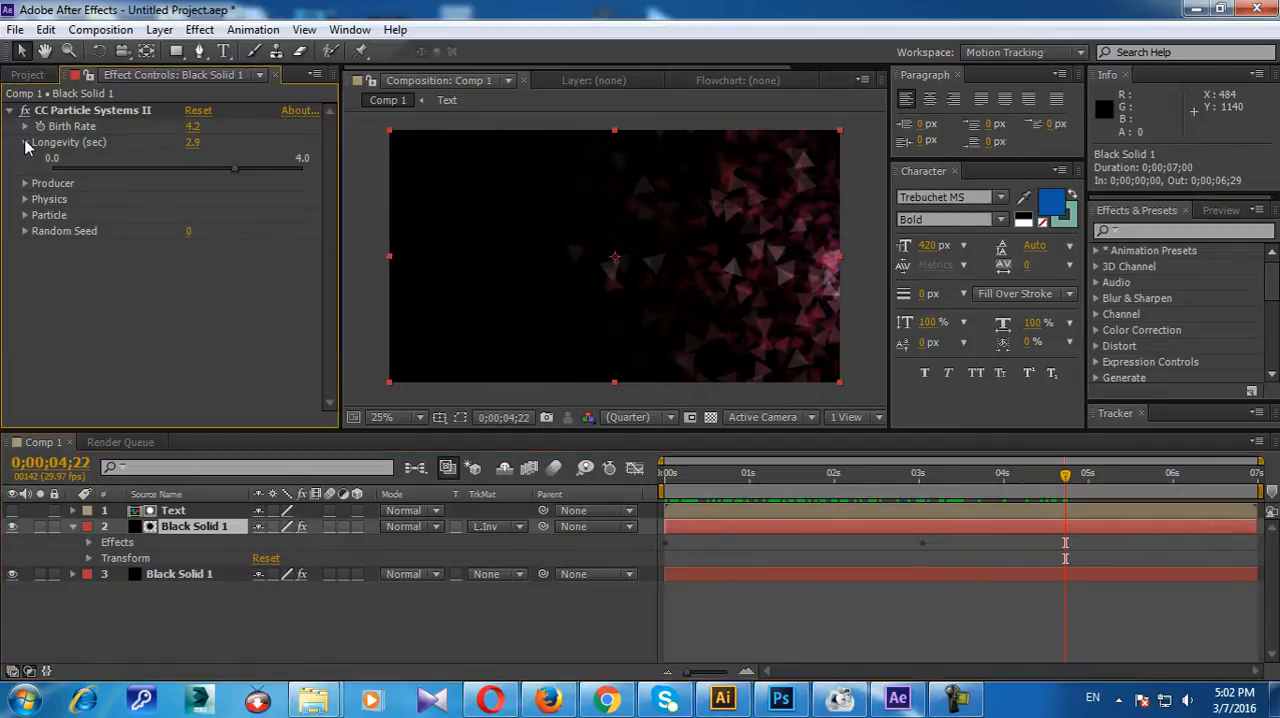
left_click(25, 143)
left_click(26, 159)
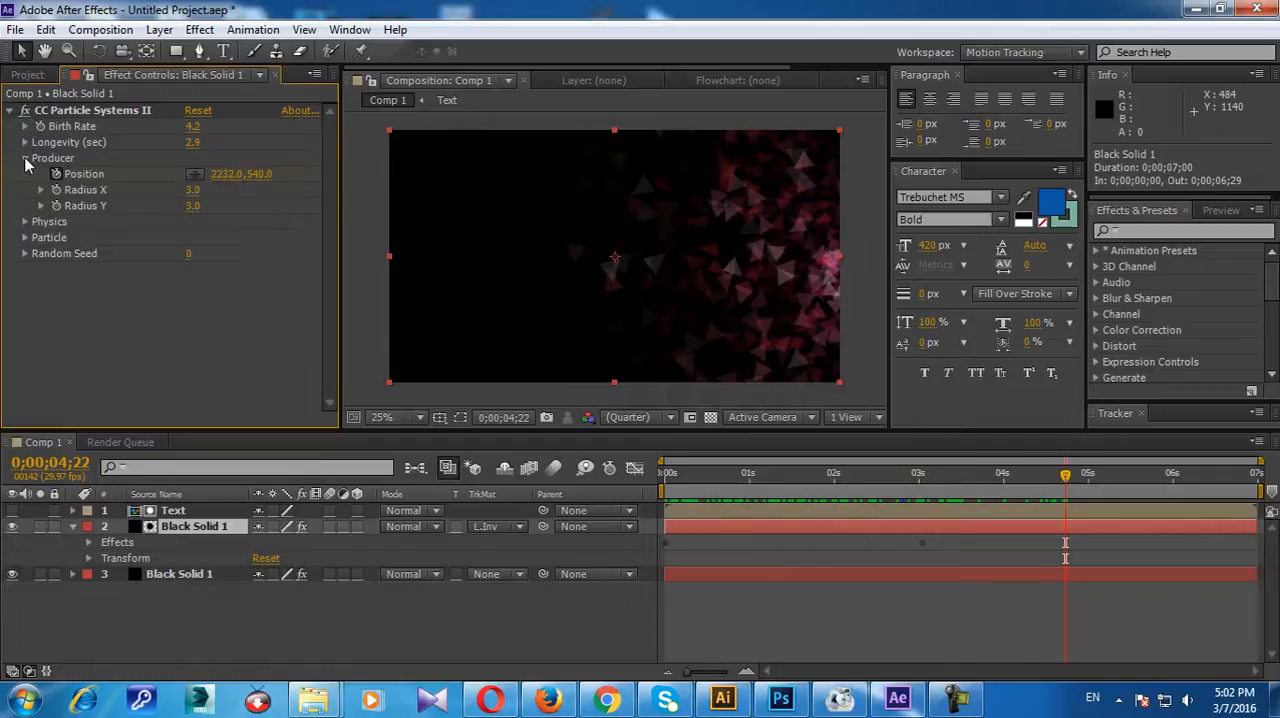
Step: Hide the lower Black Solid 1 layer and set the upper one's Birth Rate to 14.6 at 0;00;02;19
left_click(13, 578)
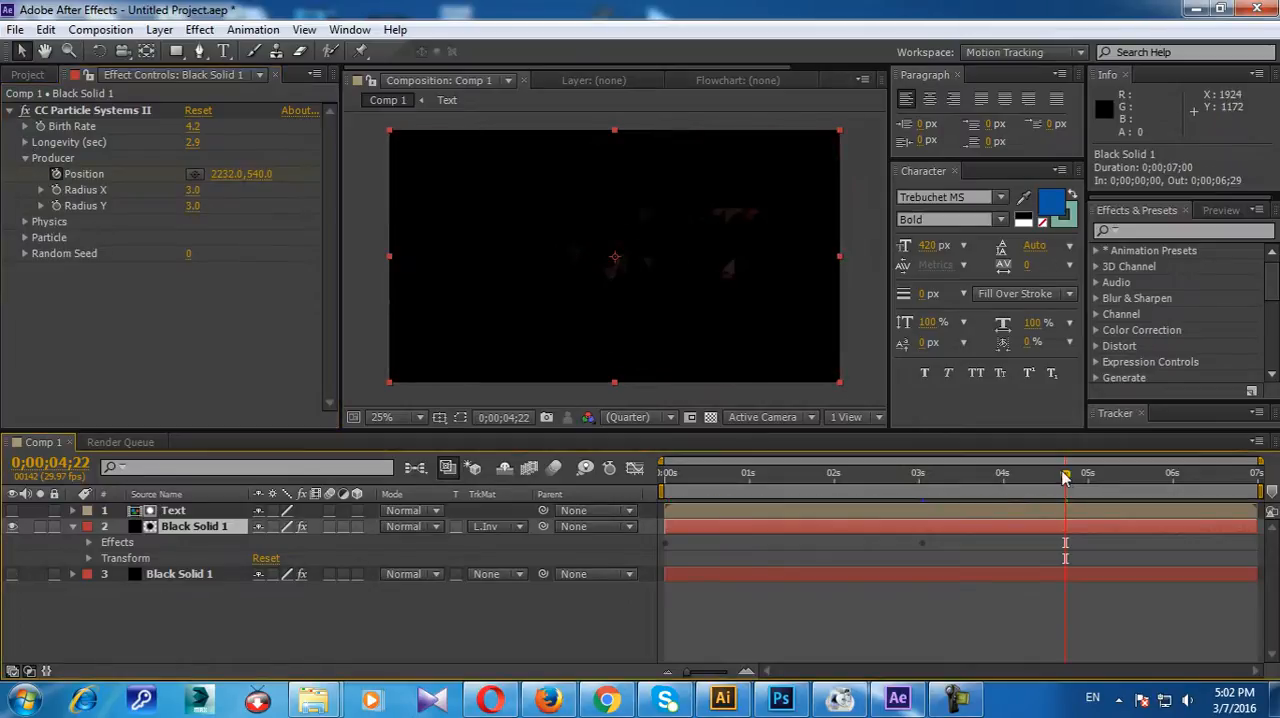
left_click_drag(1065, 487, 885, 489)
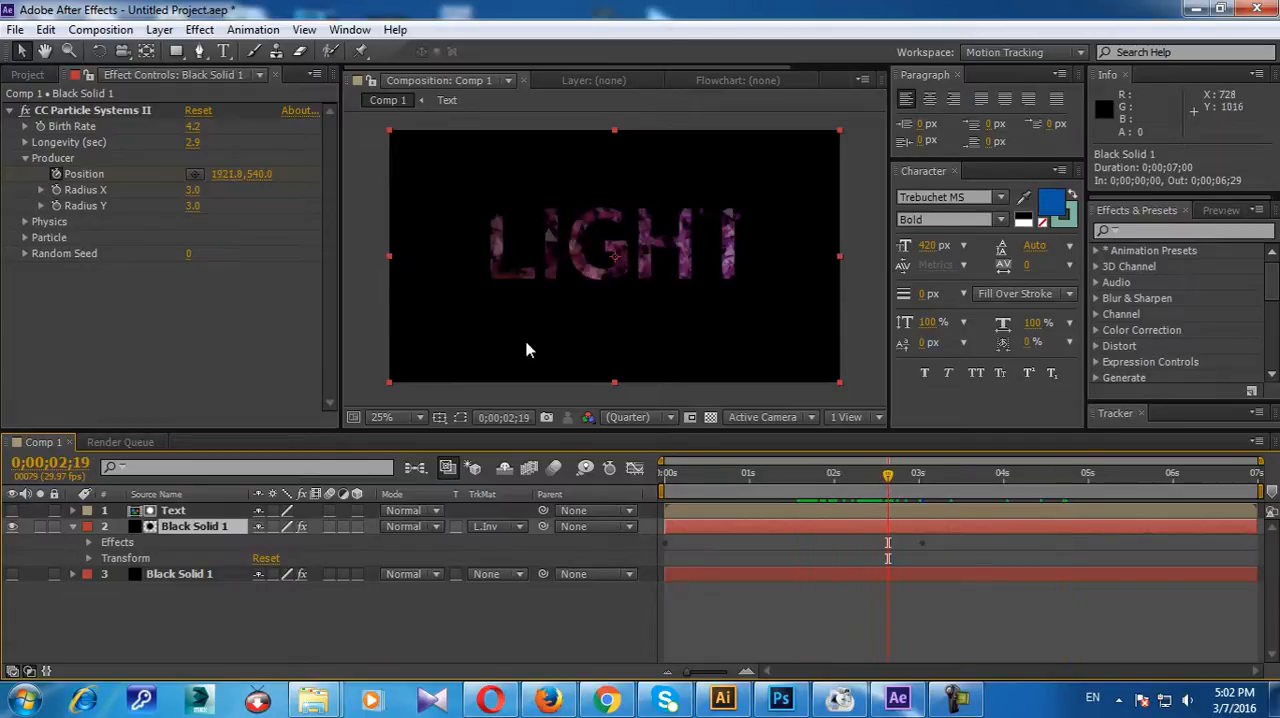
left_click_drag(192, 128, 289, 124)
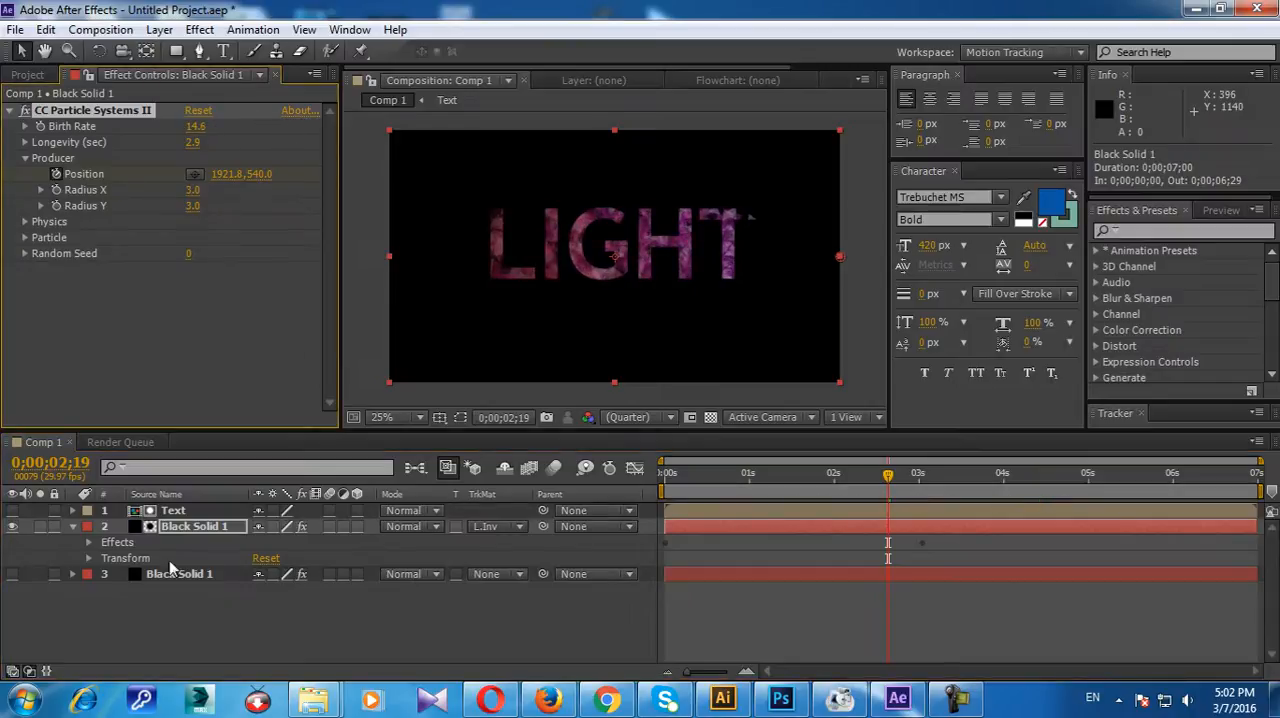
Step: Remove the upper solid's Producer Position keyframes and place the producer at the frame's centre, 960, 548
left_click(88, 542)
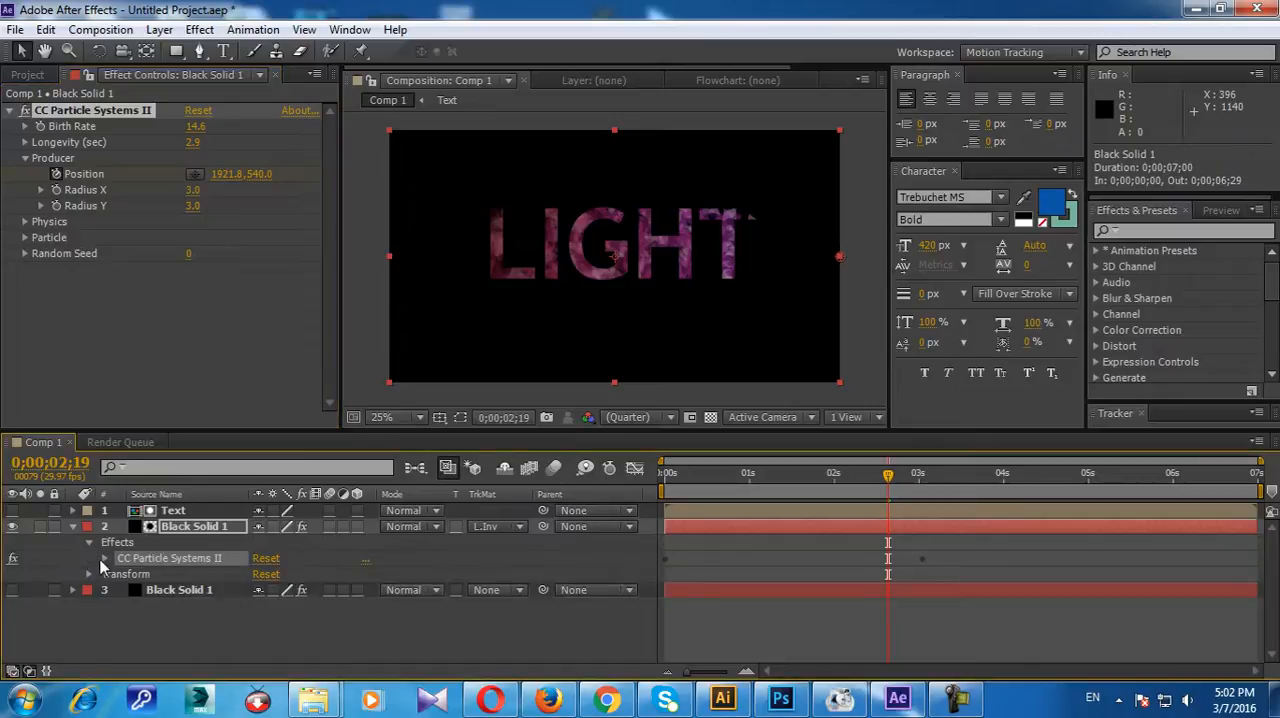
left_click(105, 558)
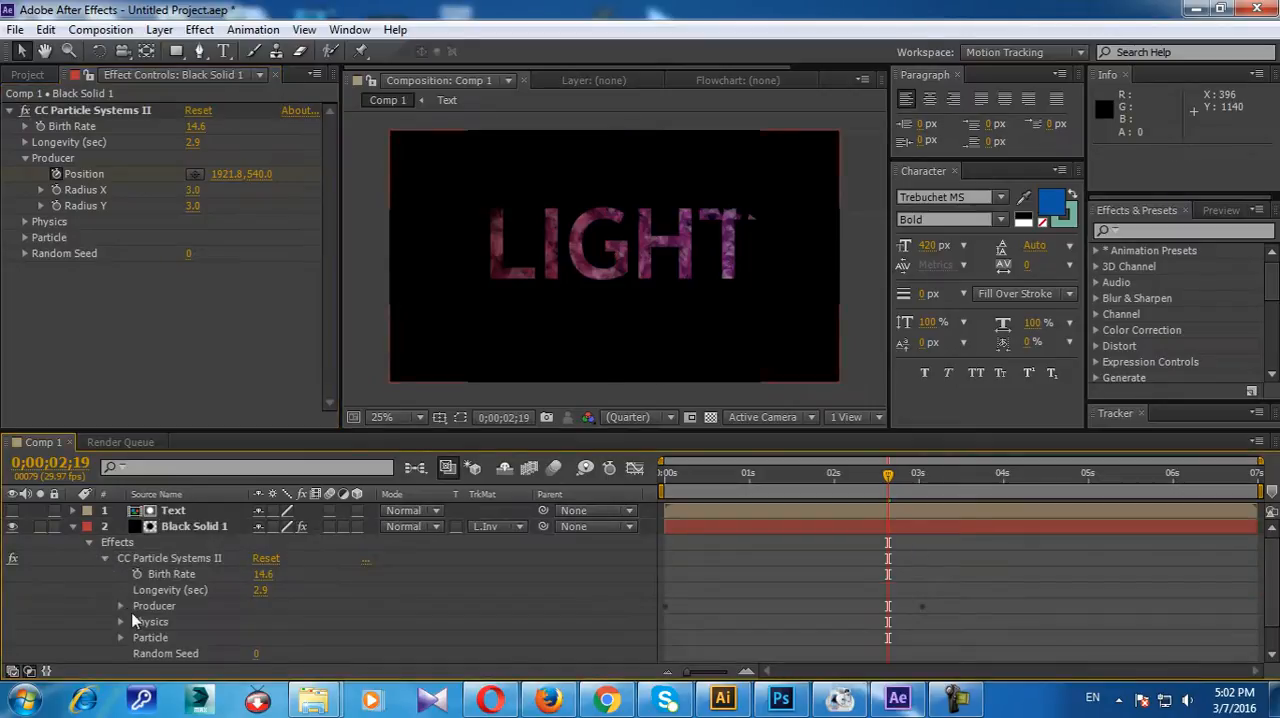
left_click(120, 607)
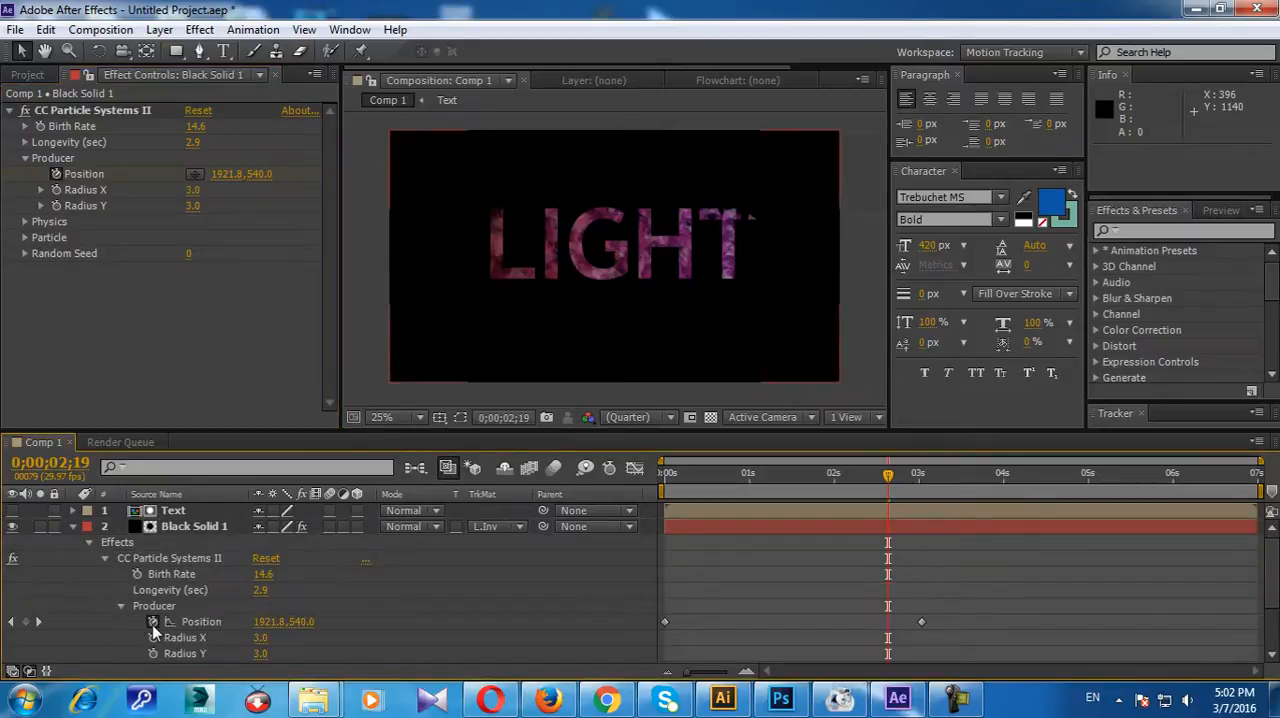
left_click(153, 622)
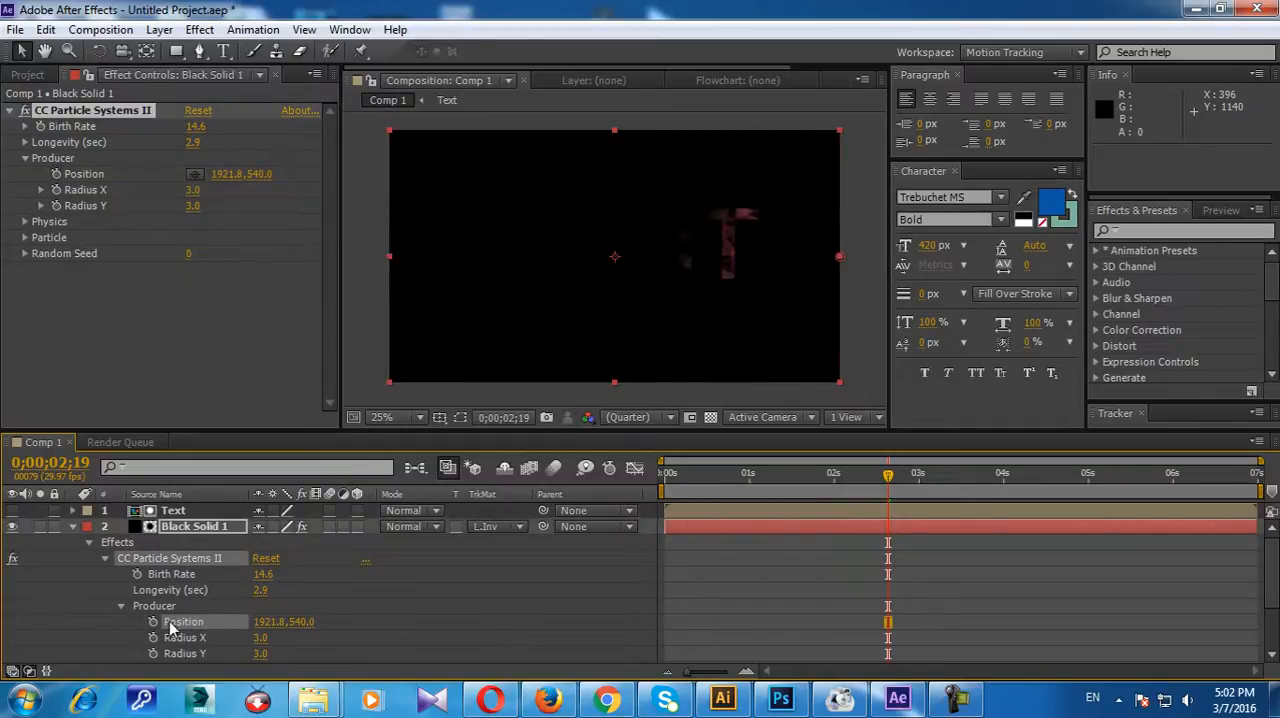
left_click(194, 175)
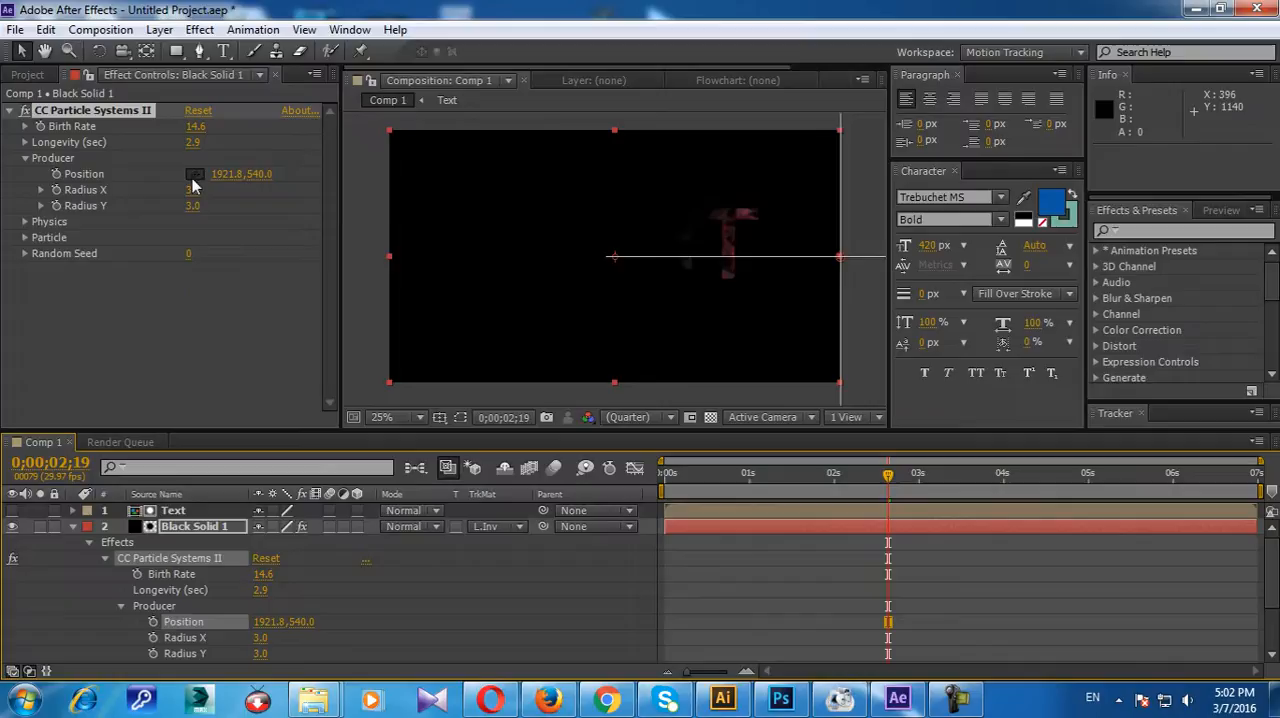
left_click(613, 258)
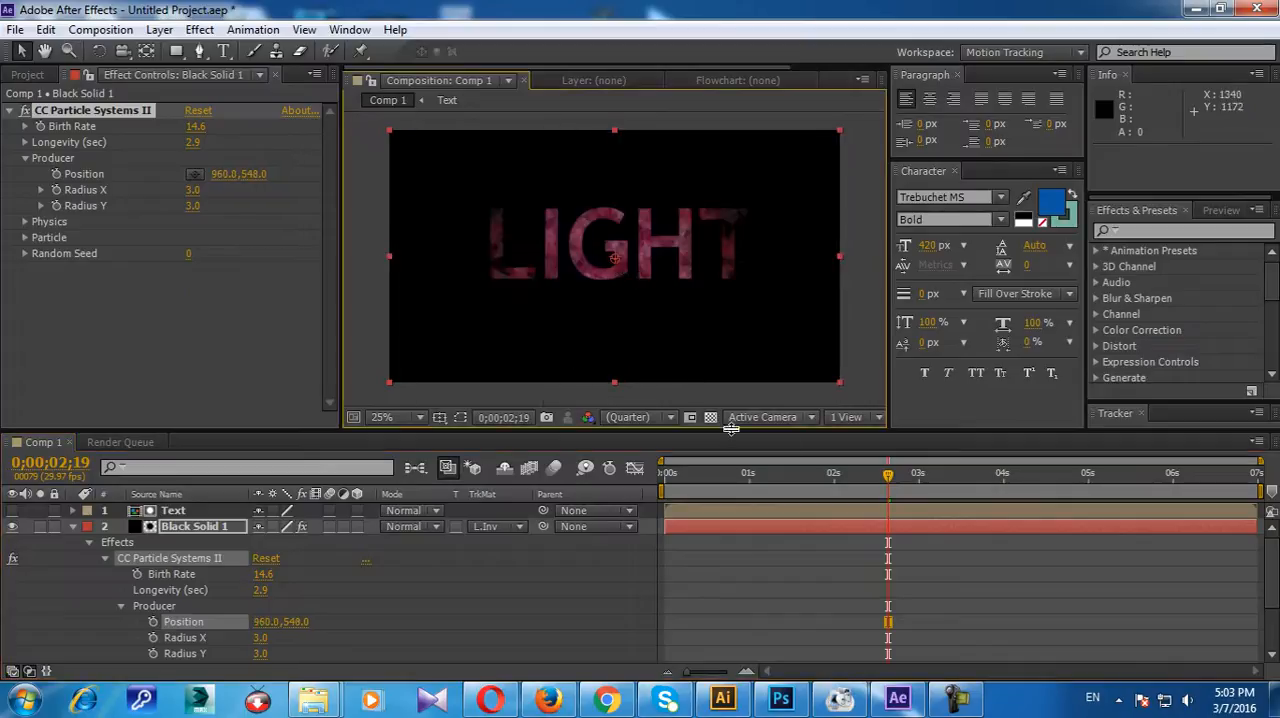
Step: Set the upper solid's Birth Rate to 27.2 and preview the LIGHT particle animation
left_click_drag(893, 481, 1043, 498)
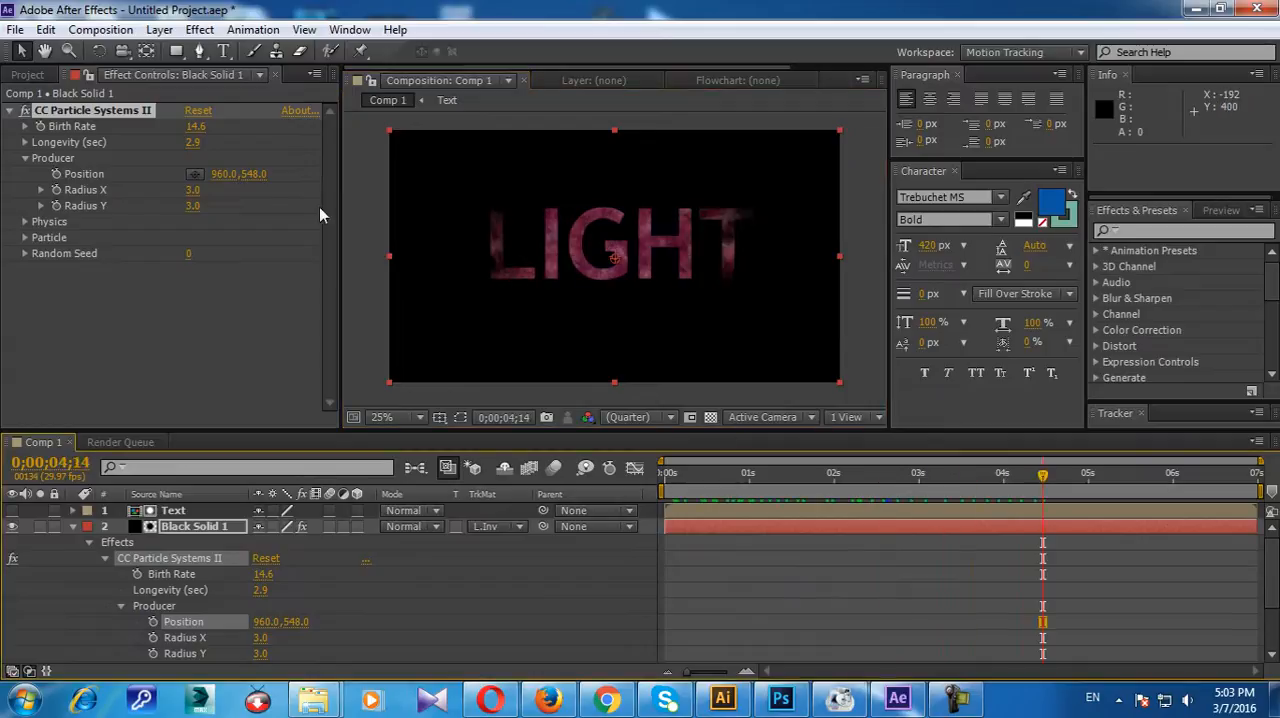
left_click_drag(200, 133, 317, 130)
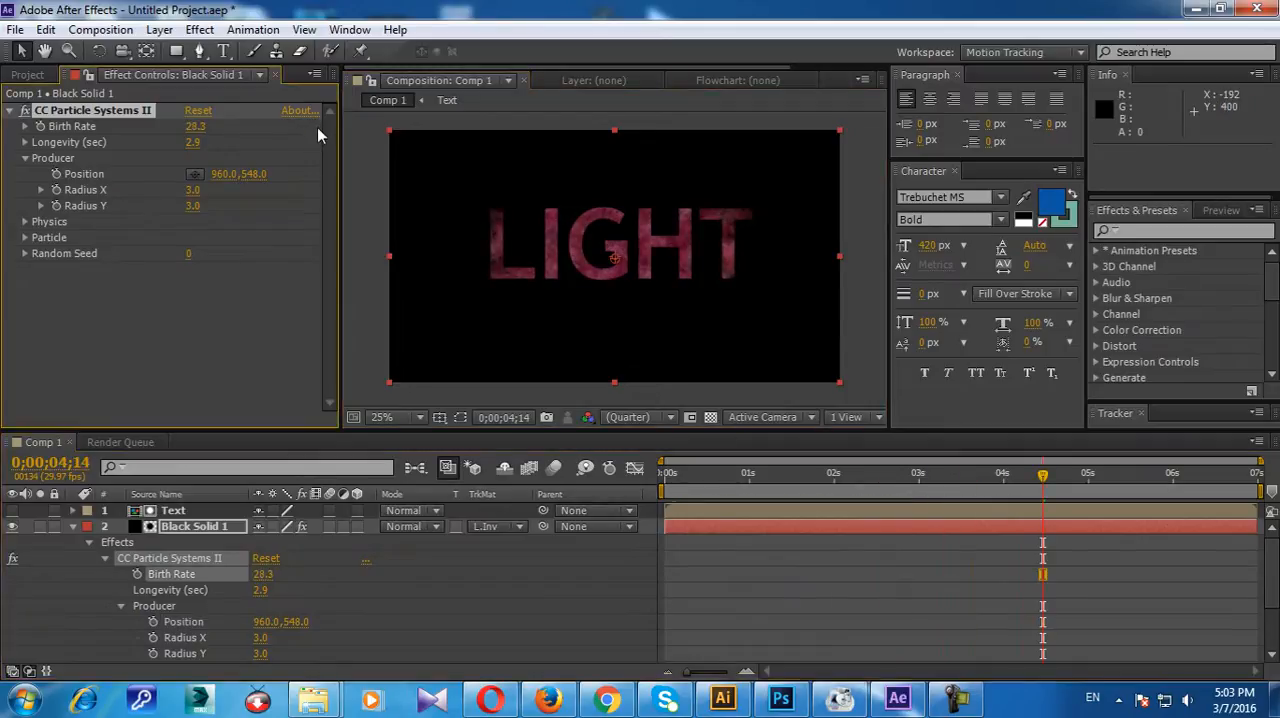
left_click_drag(196, 127, 184, 127)
key("KP_0")
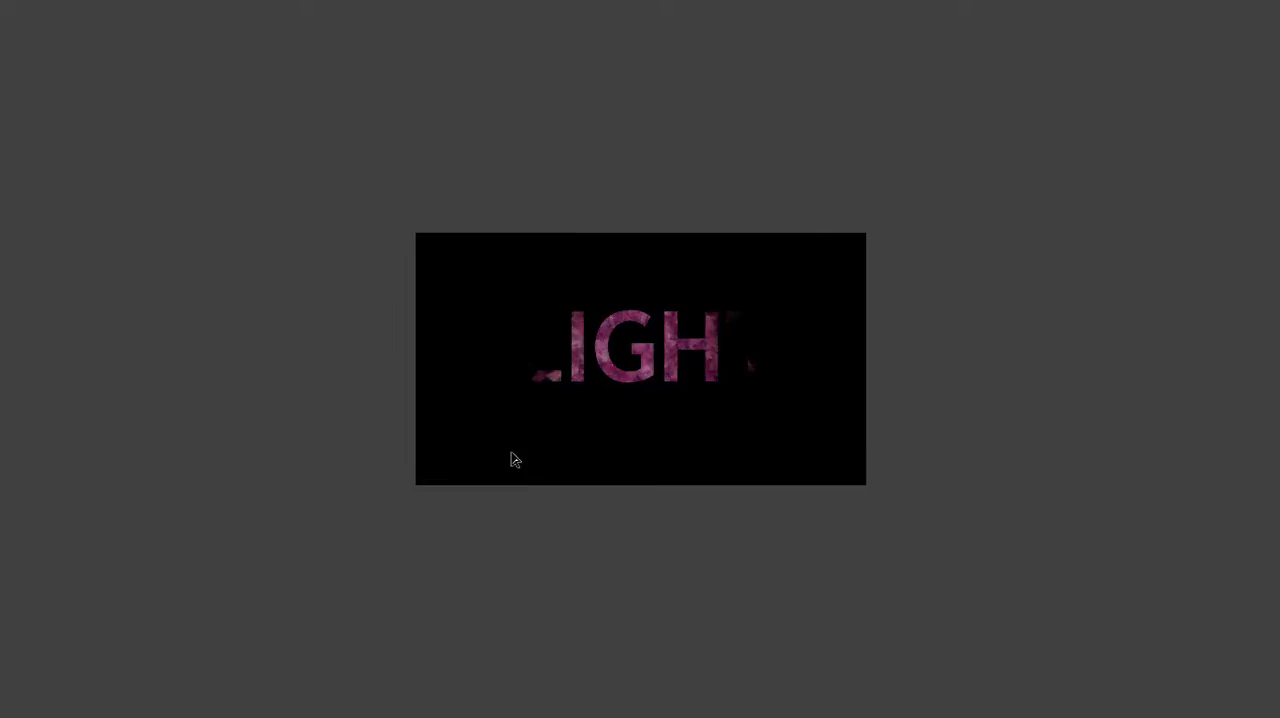
left_click(592, 383)
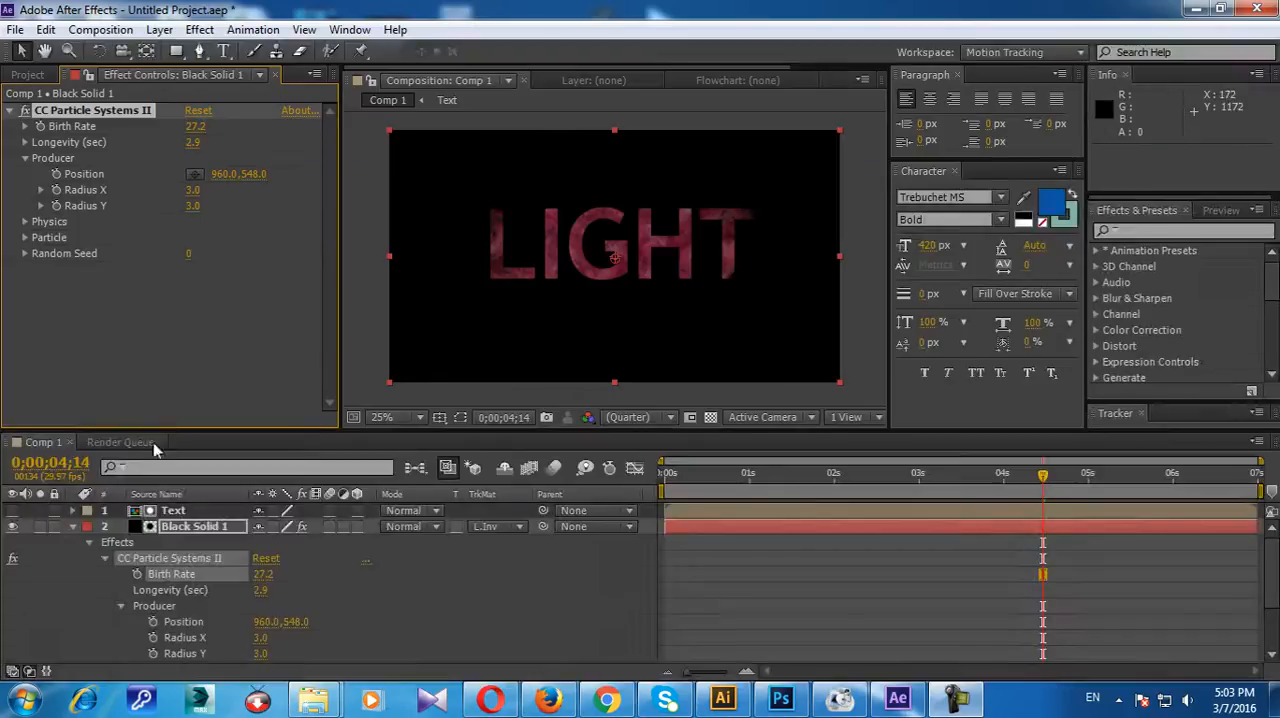
Step: Collapse the upper solid's properties, make the lower Black Solid 1 layer visible again and deselect all layers
left_click(72, 527)
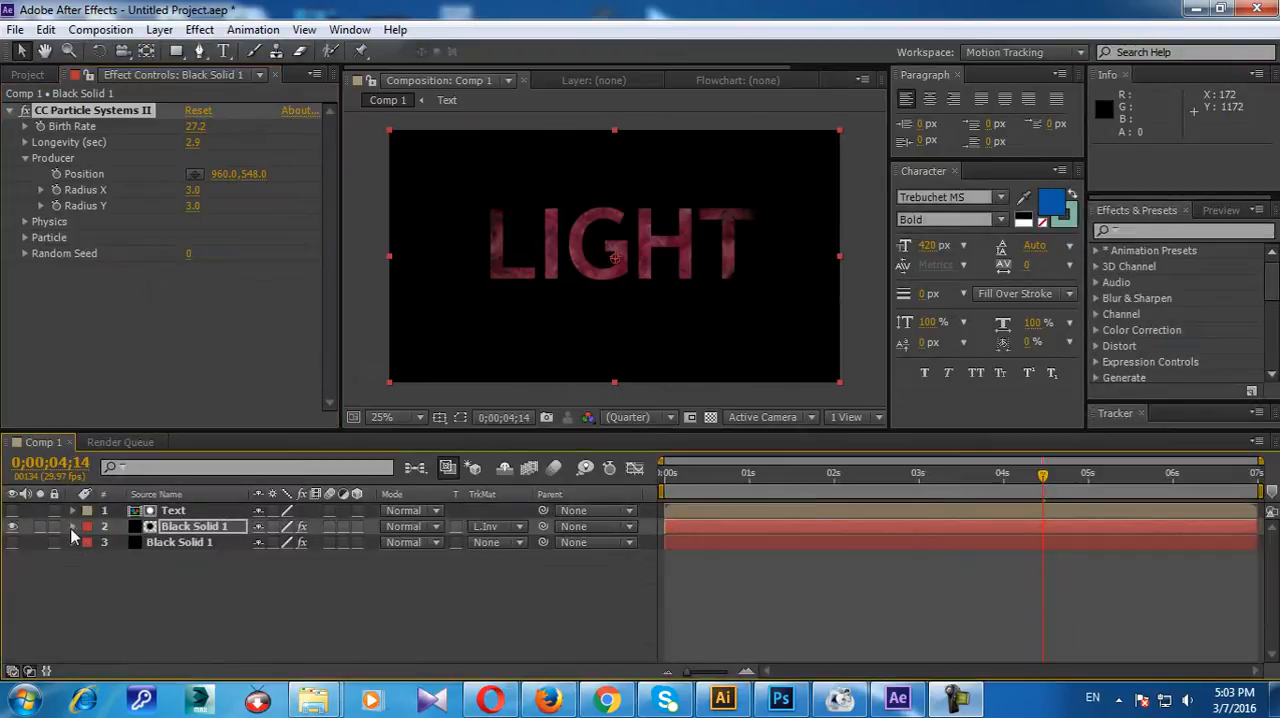
left_click(12, 542)
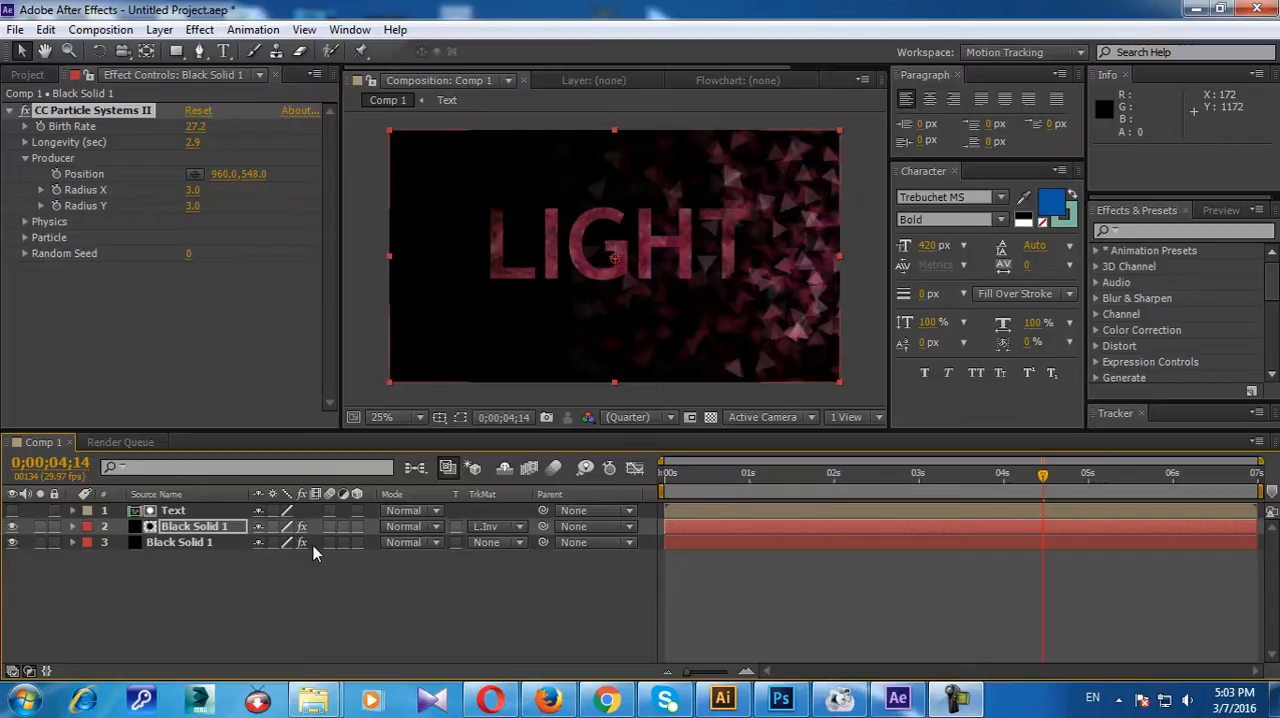
left_click(283, 601)
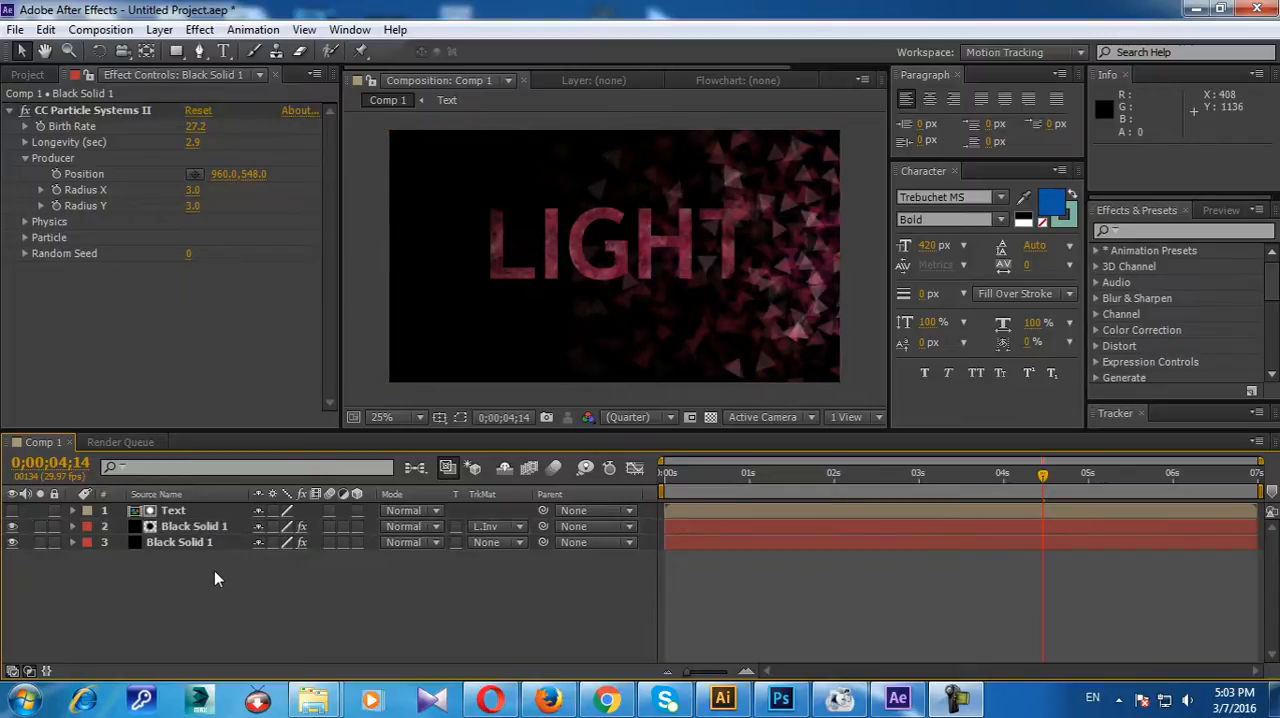
Step: Create a new 1920 x 1080 px solid layer coloured white, FFFFFF
key("ctrl+y")
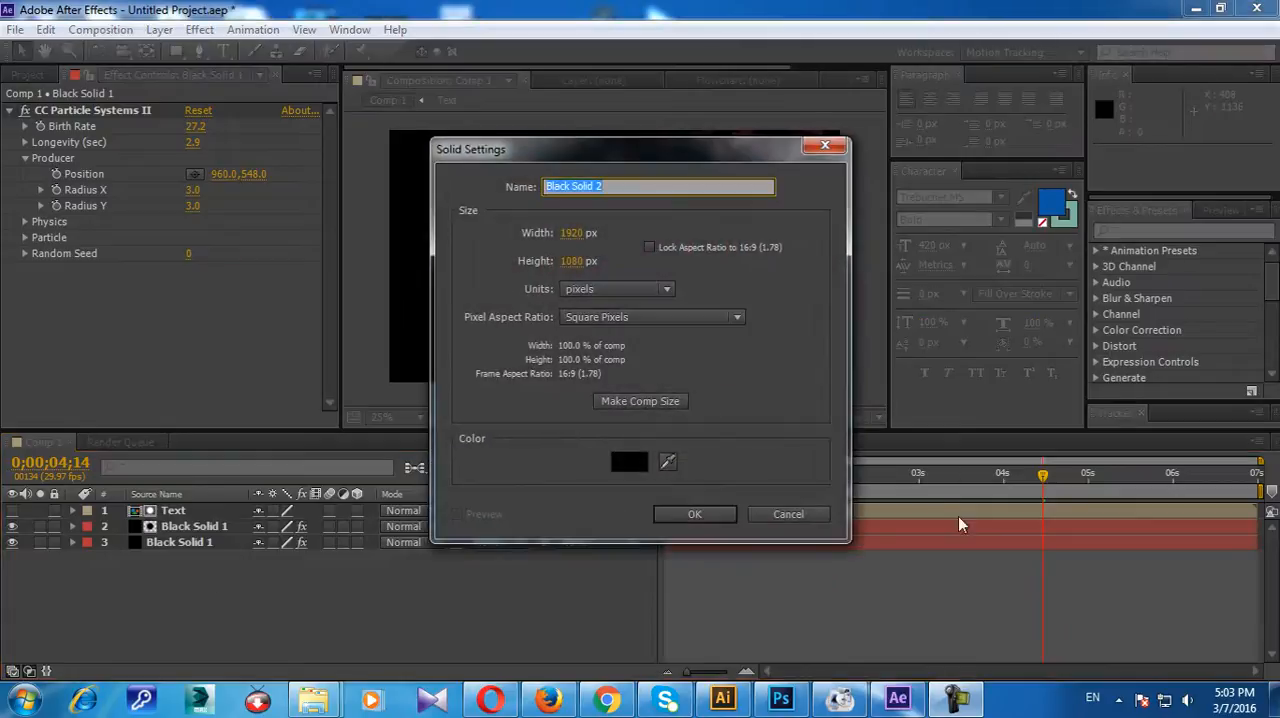
left_click(630, 462)
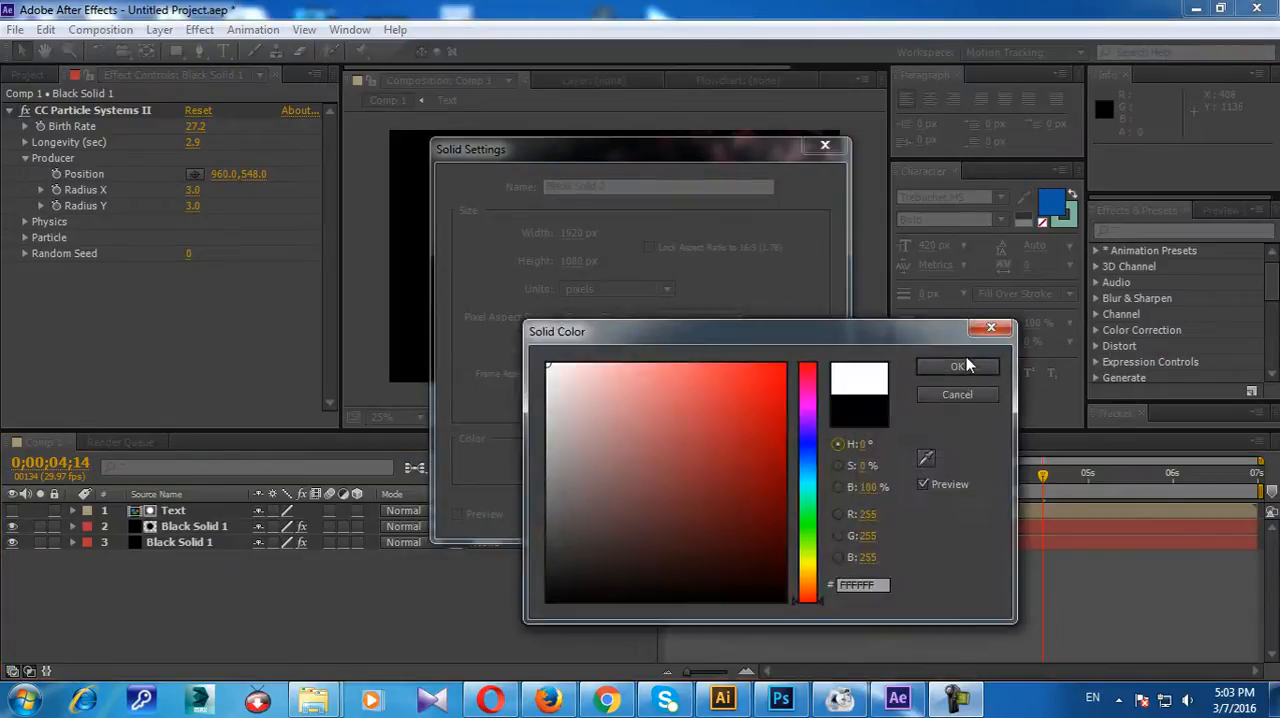
left_click(960, 366)
left_click(686, 517)
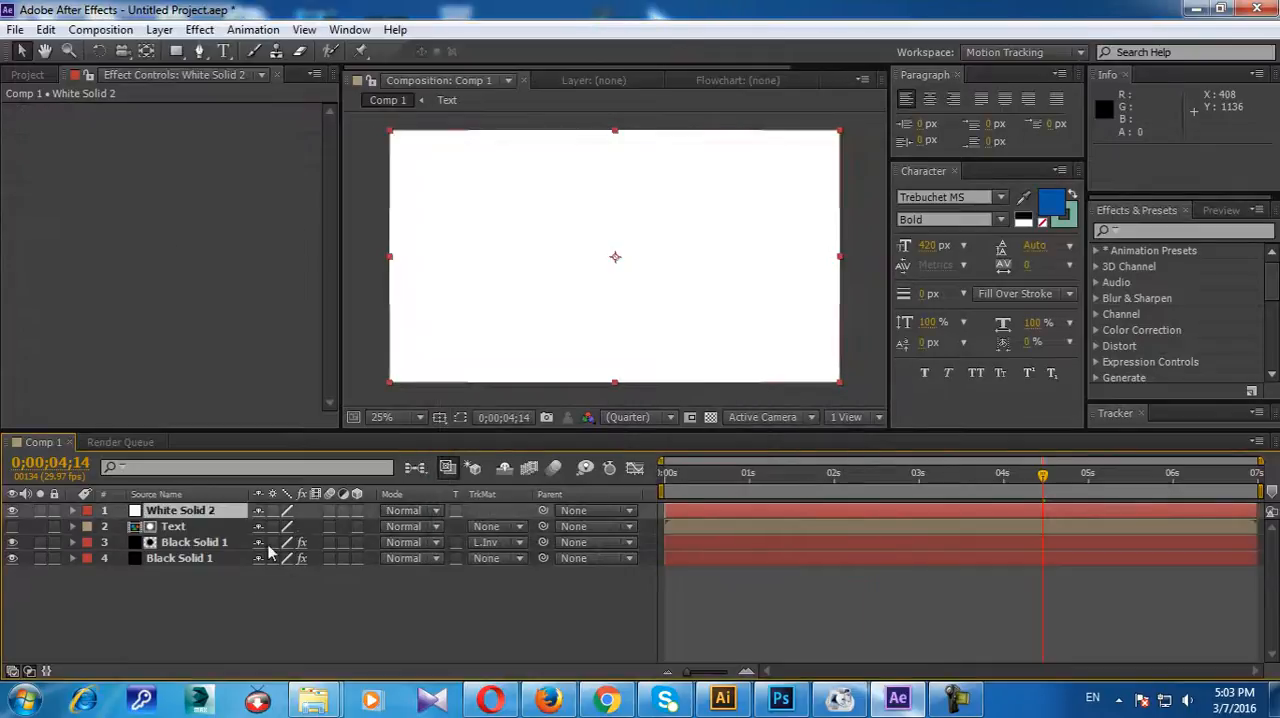
Step: Place a dark blue solid background beneath all other layers and preview the animation from the start up to 0;00;01;10
left_click(226, 515)
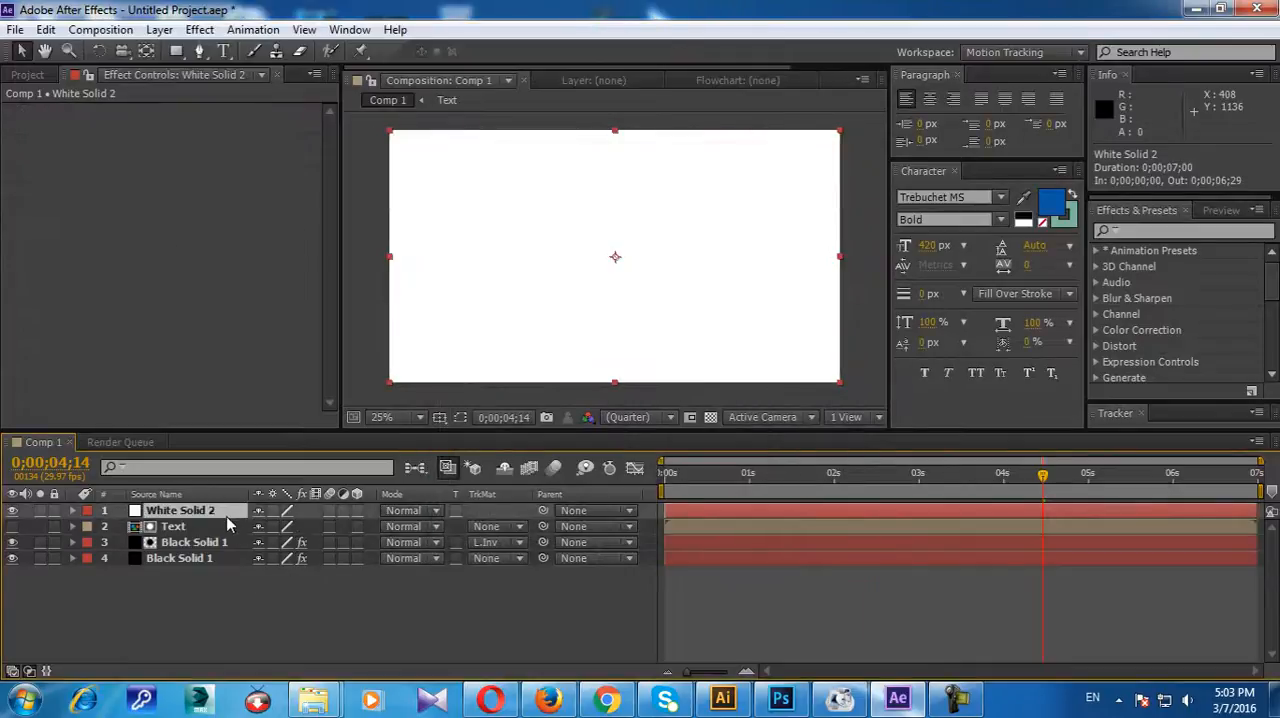
left_click_drag(226, 516, 138, 218)
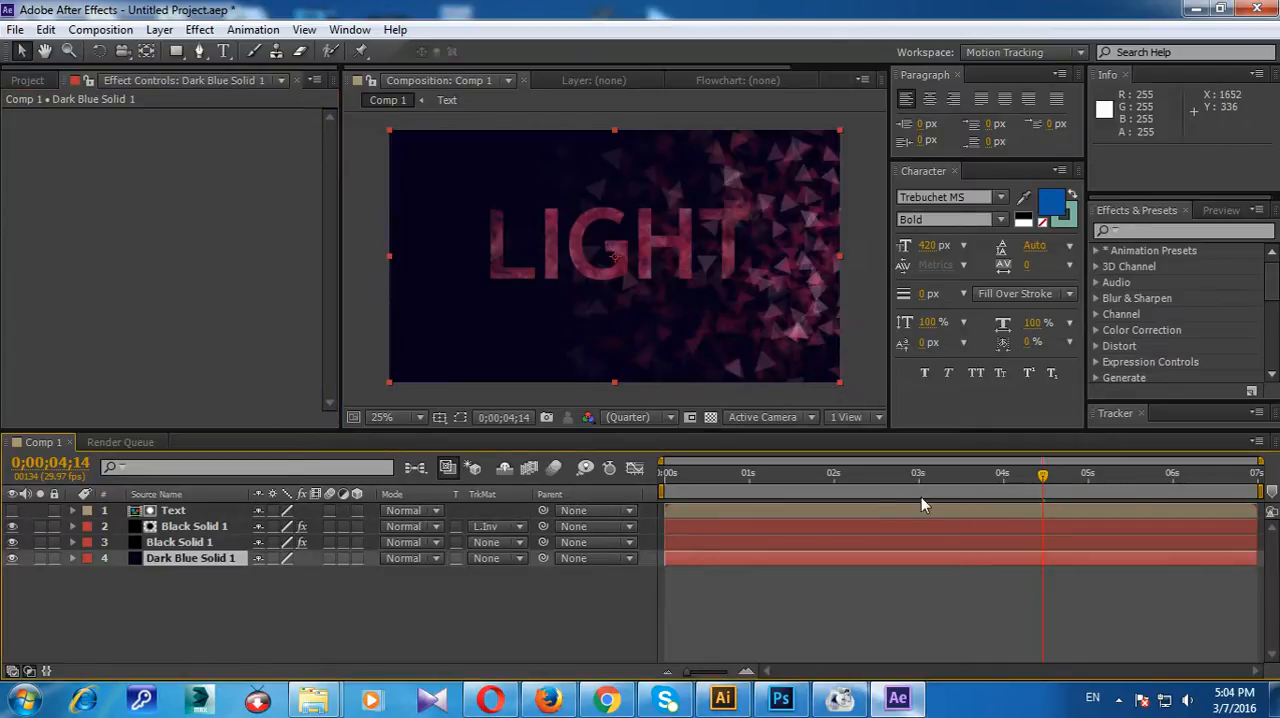
left_click(871, 476)
key("Home")
left_click_drag(666, 476, 778, 492)
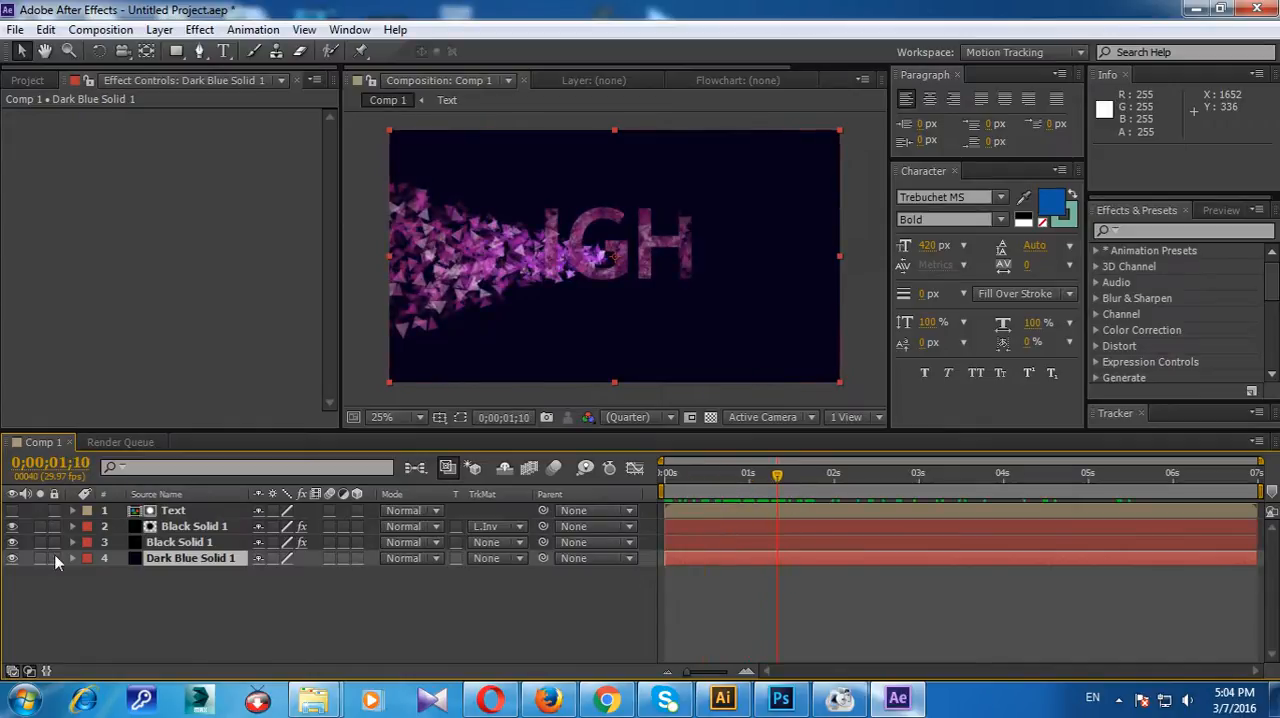
Step: Check the upper Black Solid 1 by toggling its visibility, and inspect the lower Black Solid 1's particle settings and producer Position keyframes
left_click(196, 528)
left_click(13, 527)
left_click(13, 527)
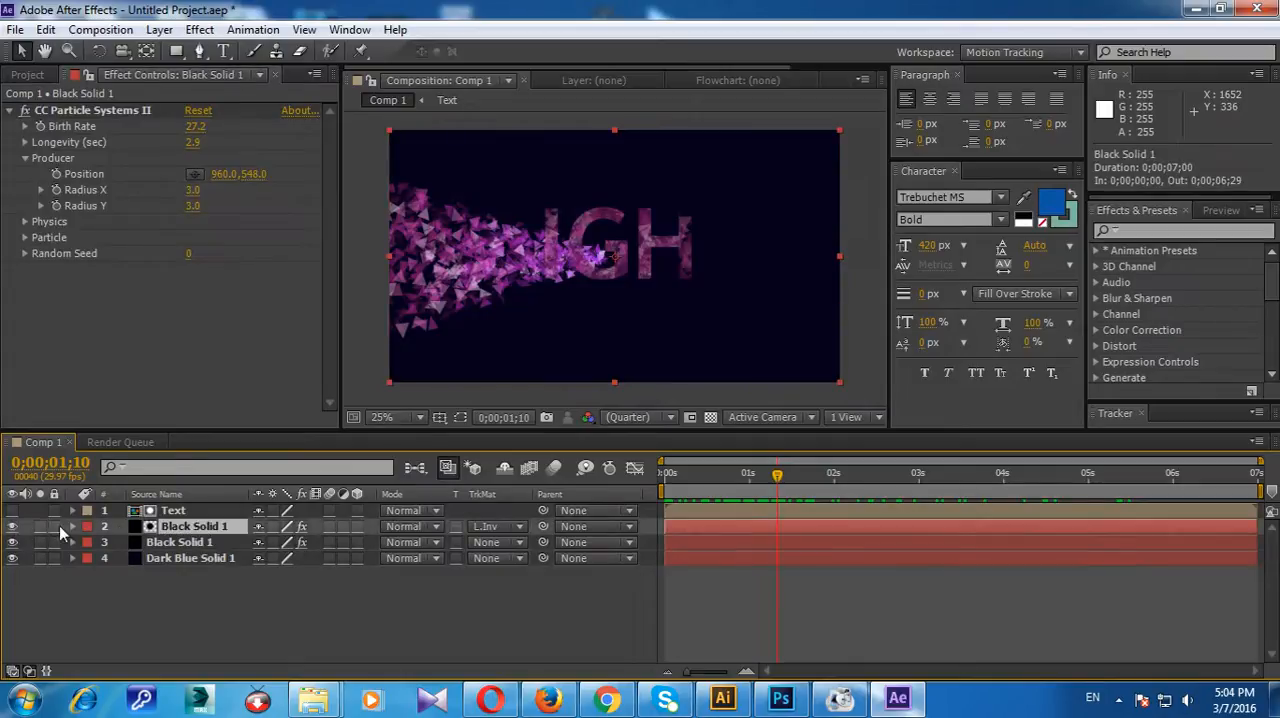
left_click(182, 543)
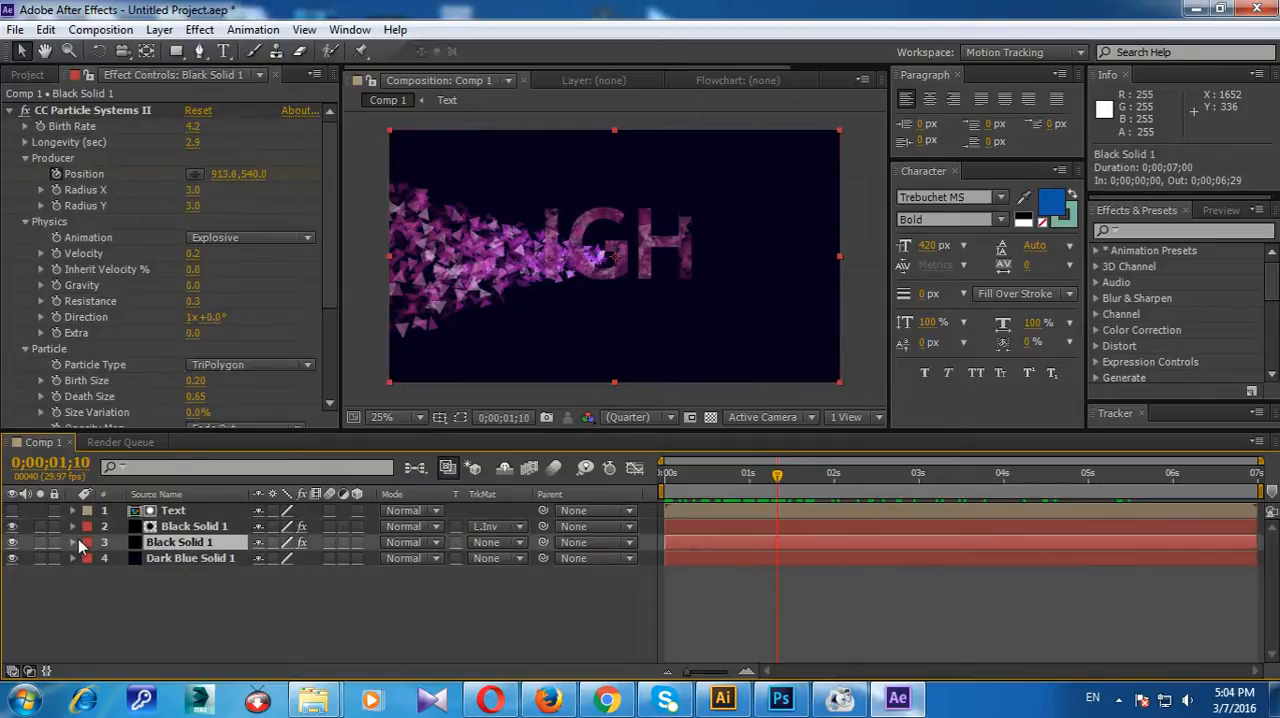
left_click(72, 542)
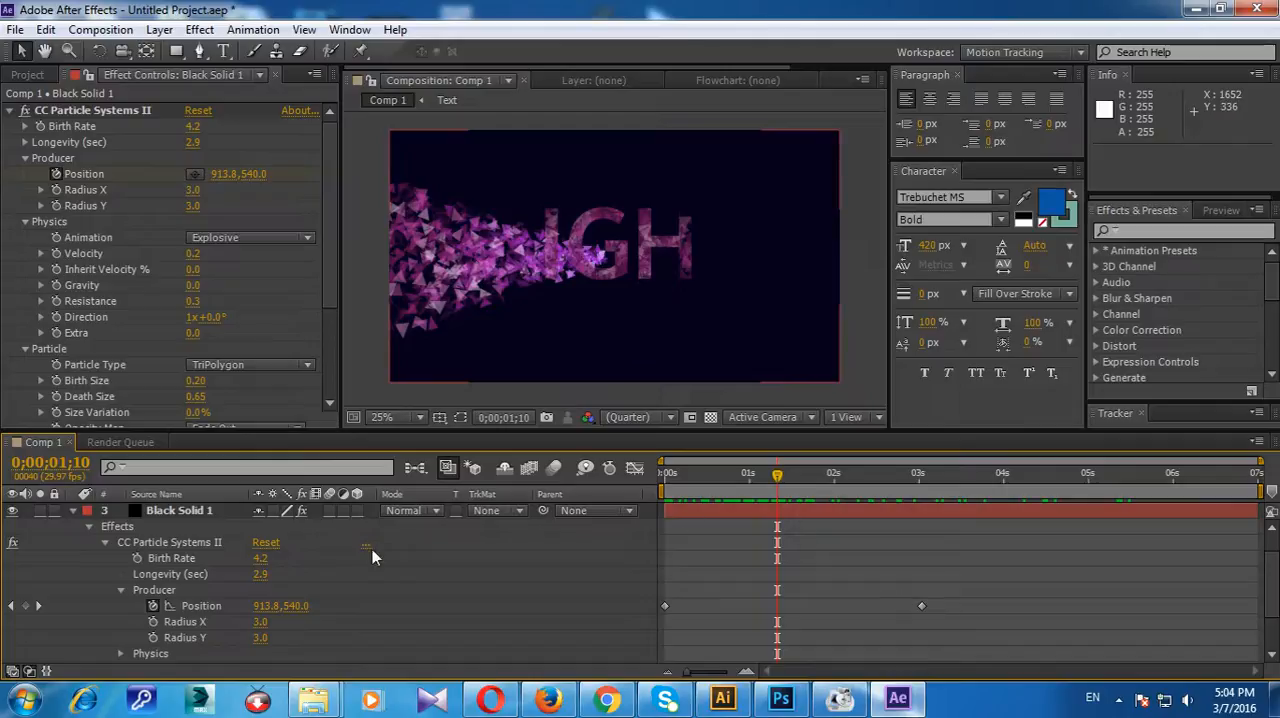
left_click(72, 511)
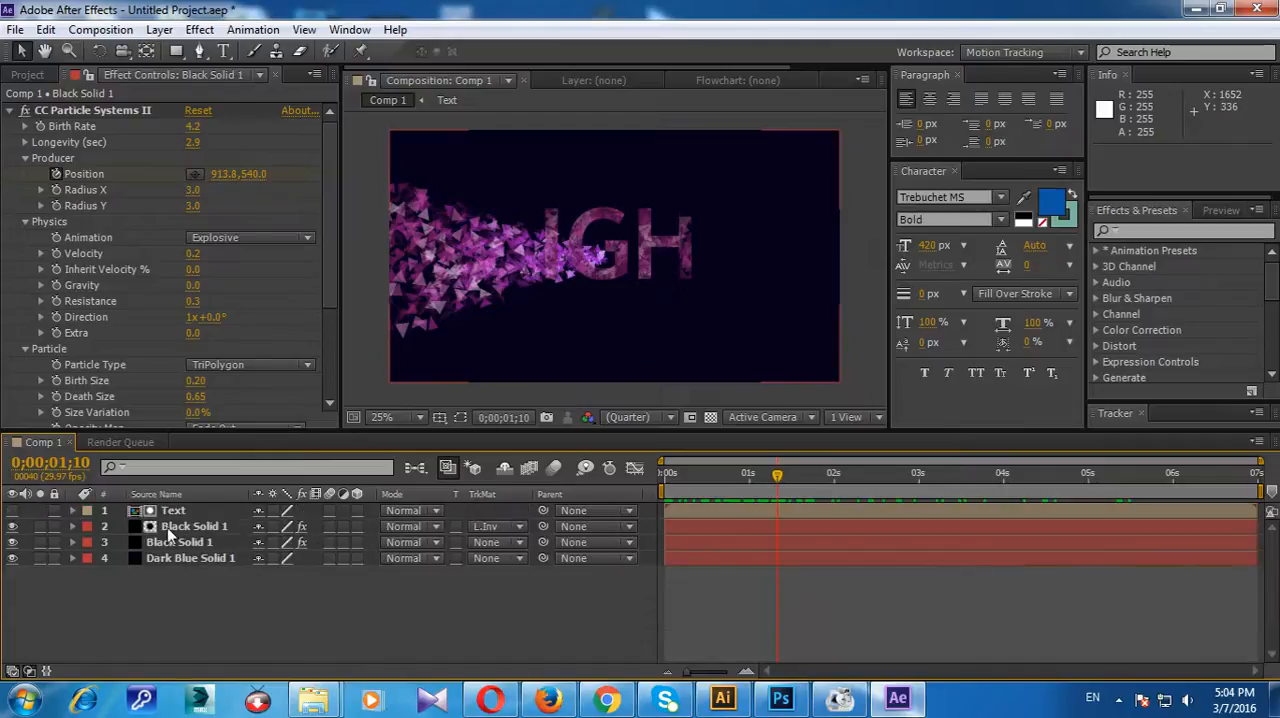
Step: Start keyframing the upper Black Solid 1's Birth Rate at 0;00;02;29
left_click_drag(778, 478, 917, 478)
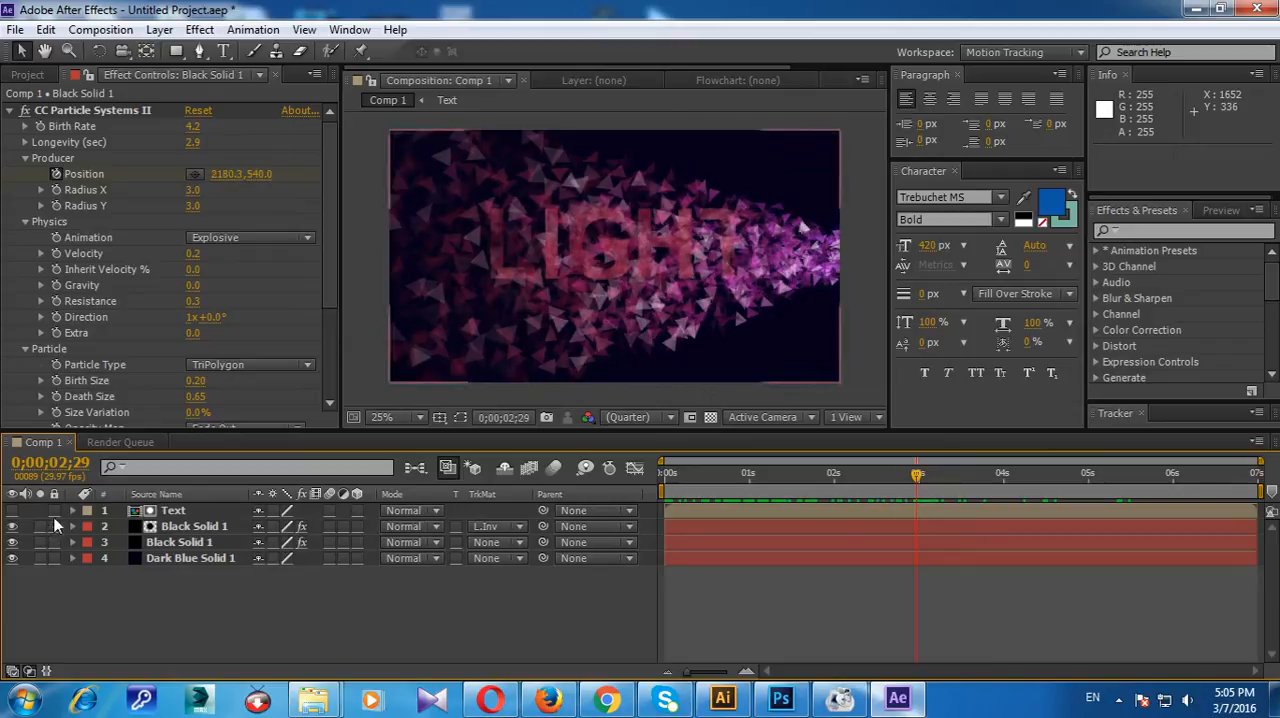
left_click(212, 527)
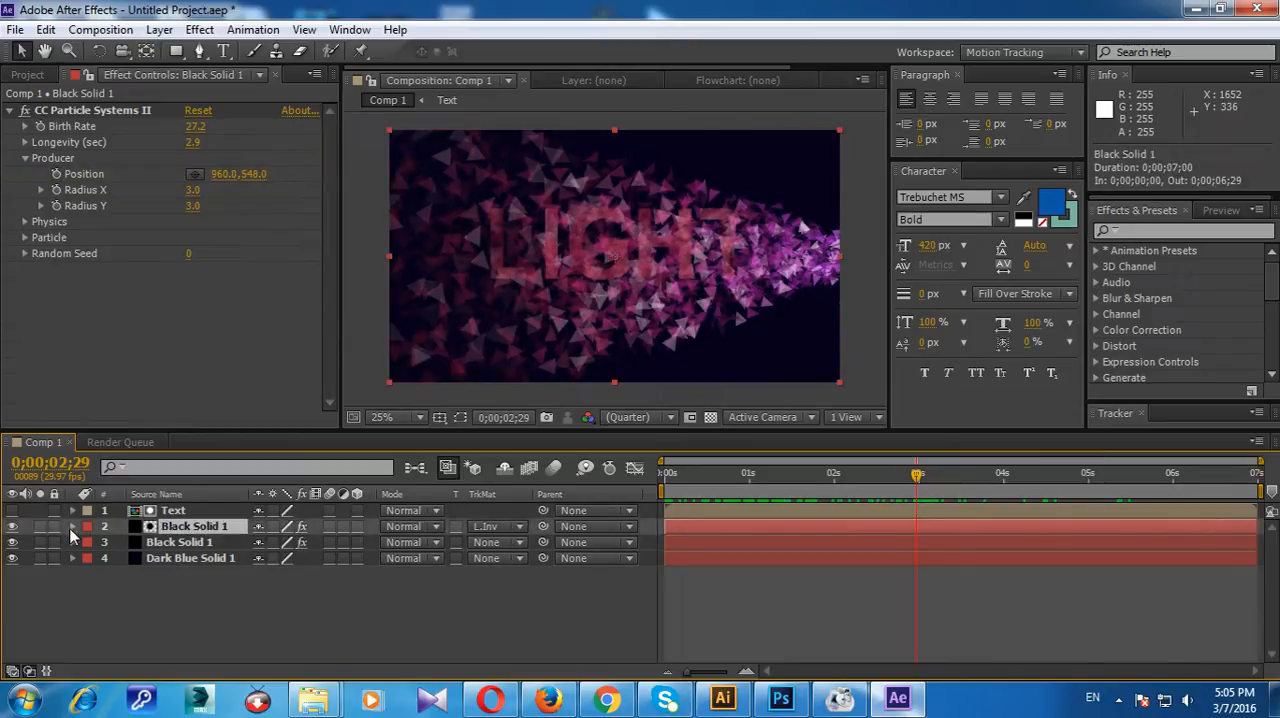
left_click(72, 530)
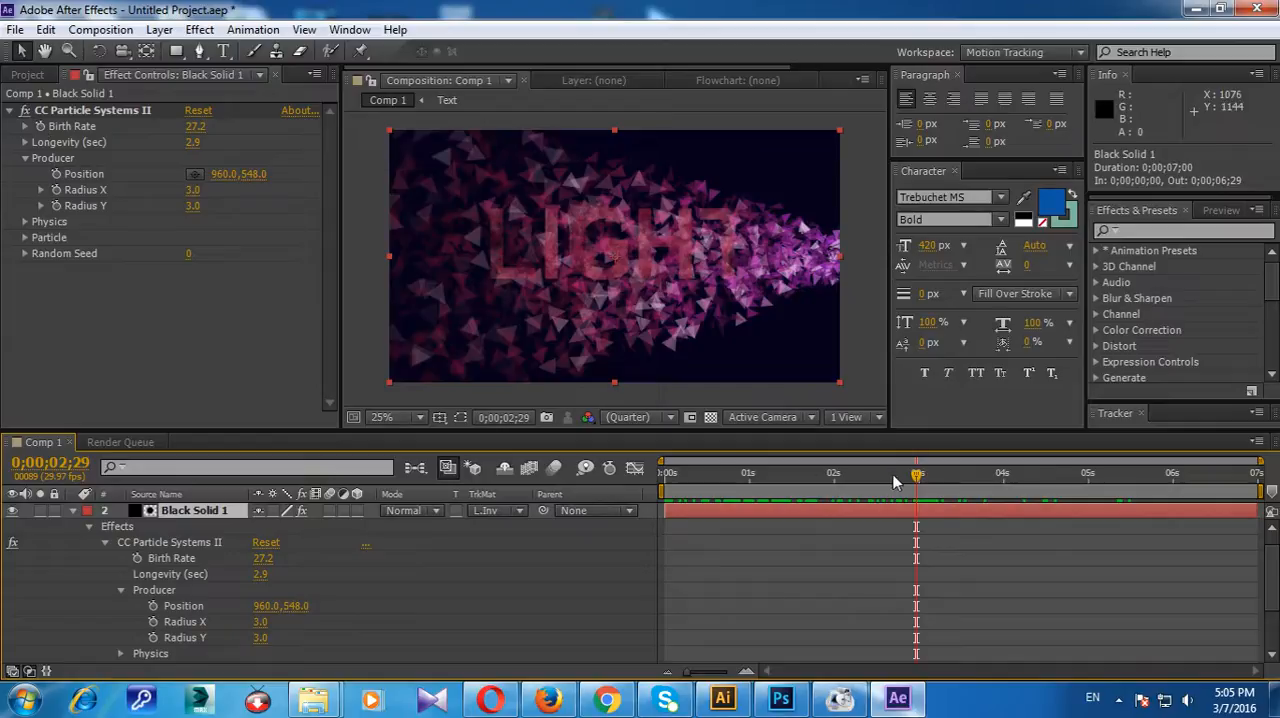
left_click(39, 127)
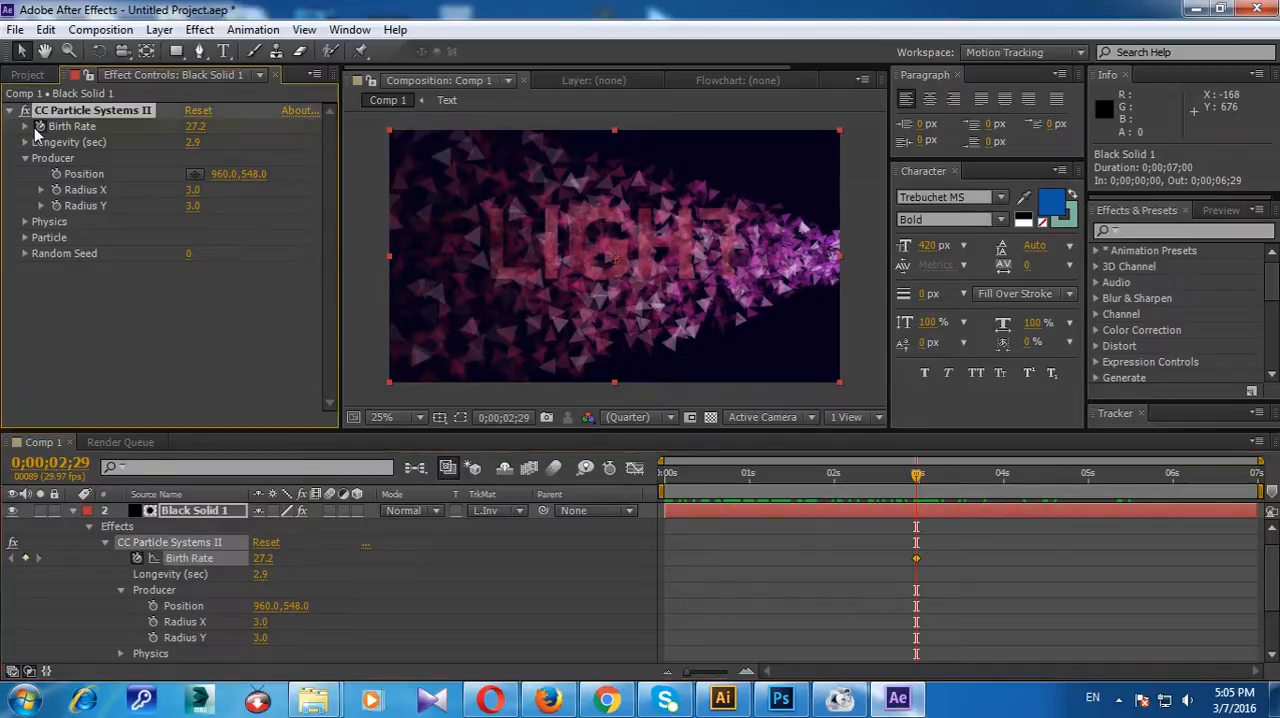
Step: Set the upper Black Solid 1's Birth Rate to 0 at 0;00;02;27
mouse_move(918, 479)
left_mouse_down()
mouse_move(889, 479)
mouse_move(910, 479)
left_mouse_up()
left_click(188, 137)
left_click(216, 128)
left_click(197, 126)
key("Return")
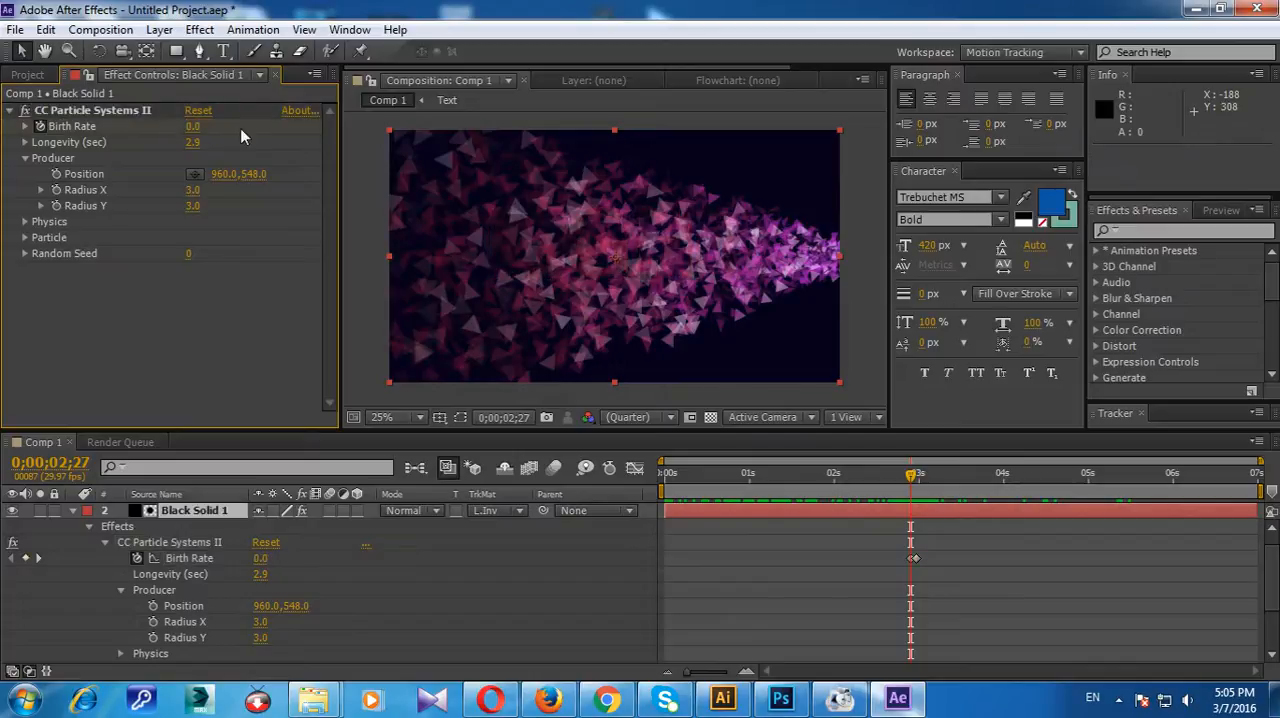
Step: Move the zero Birth Rate keyframe to 0;00;02;17, preview up to 0;00;04;04 and collapse the layer's properties
left_click_drag(918, 483, 950, 484)
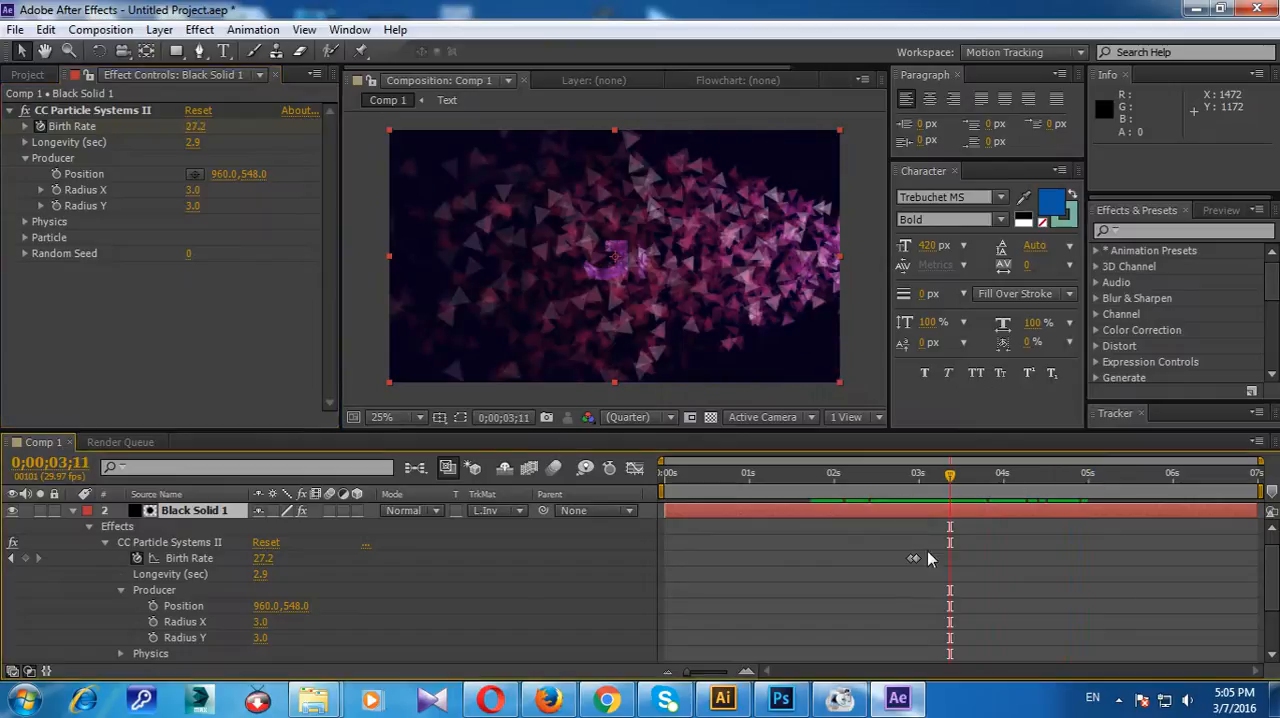
left_click_drag(911, 557, 883, 561)
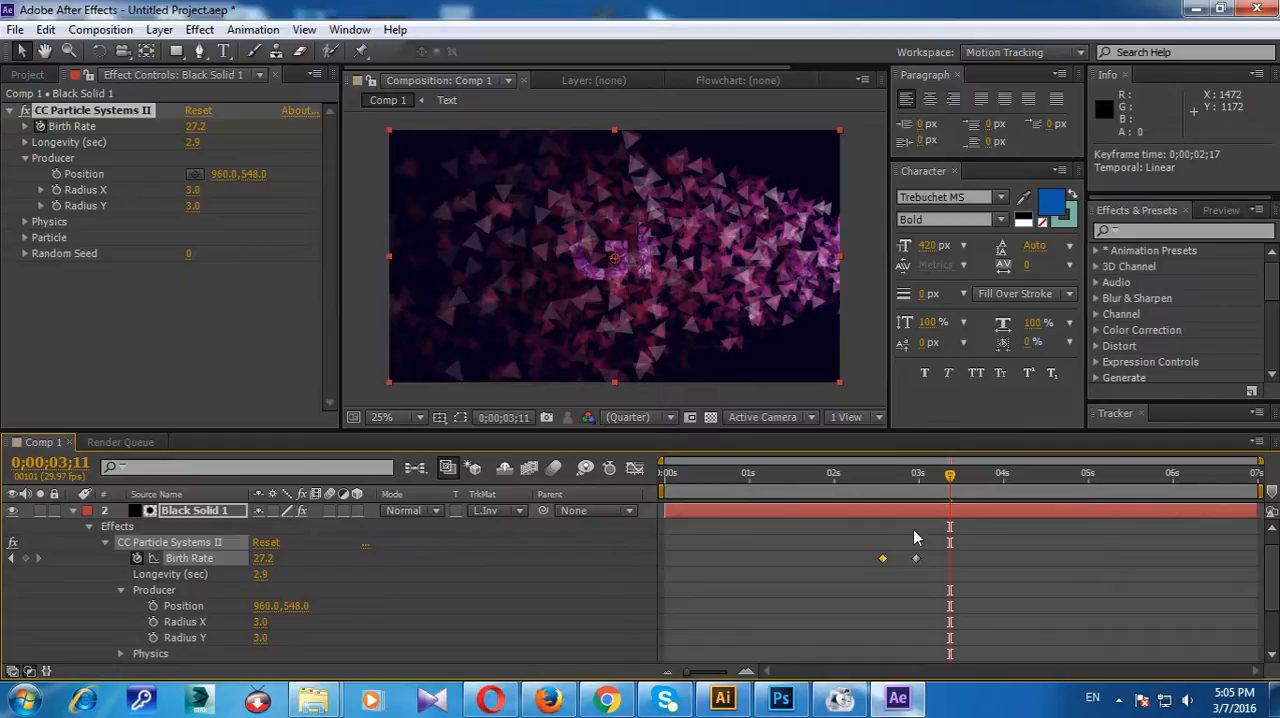
left_click_drag(952, 484, 1014, 503)
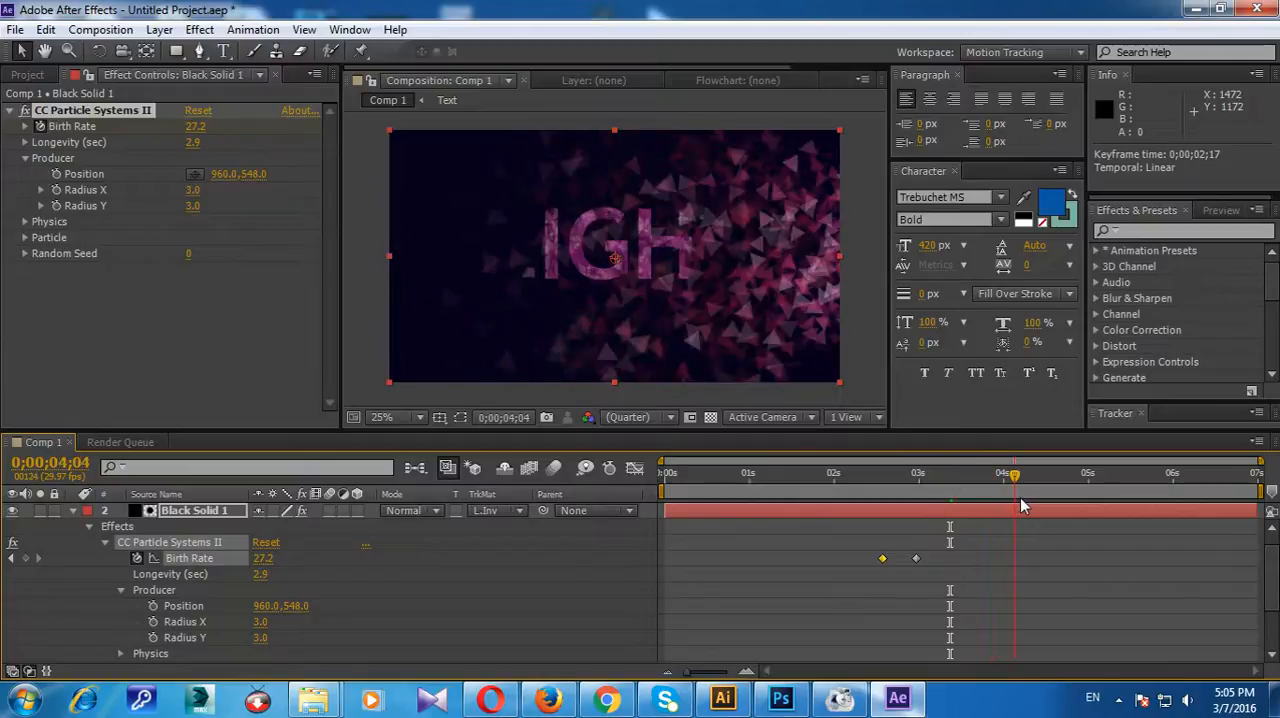
left_click(73, 511)
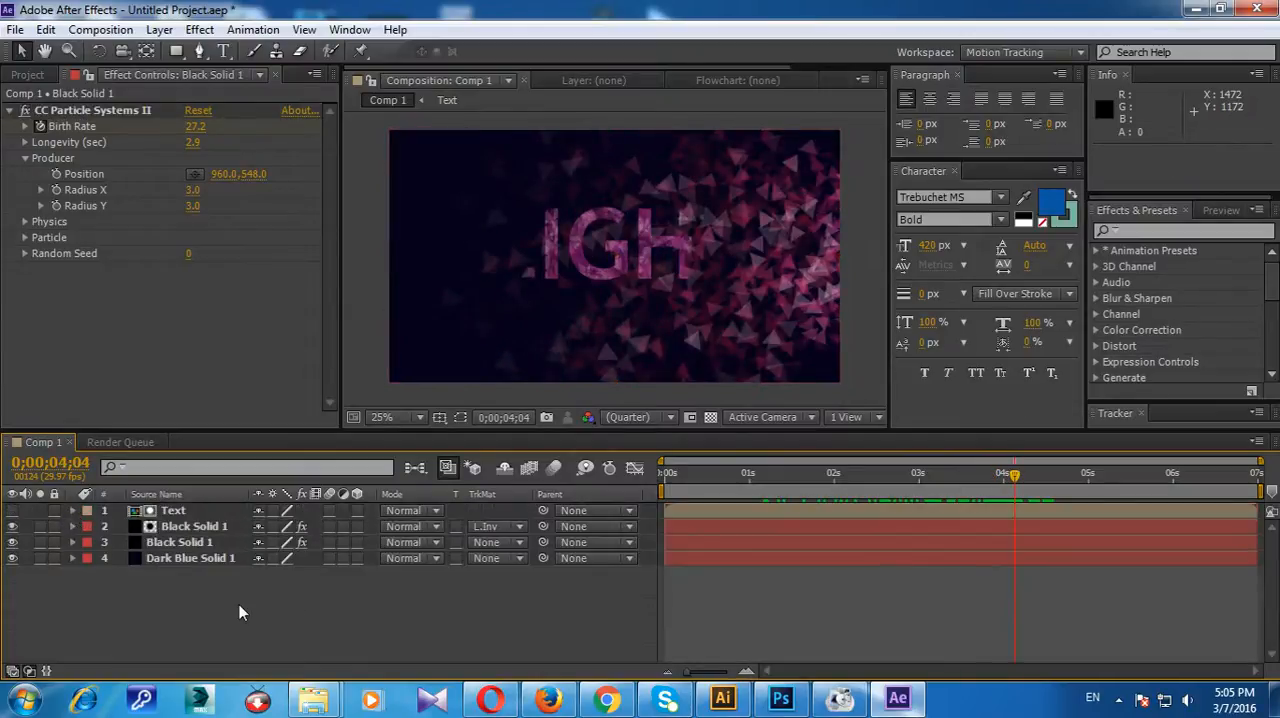
Step: Create a new white 1920 x 1080 px solid above the other layers
left_click(212, 543)
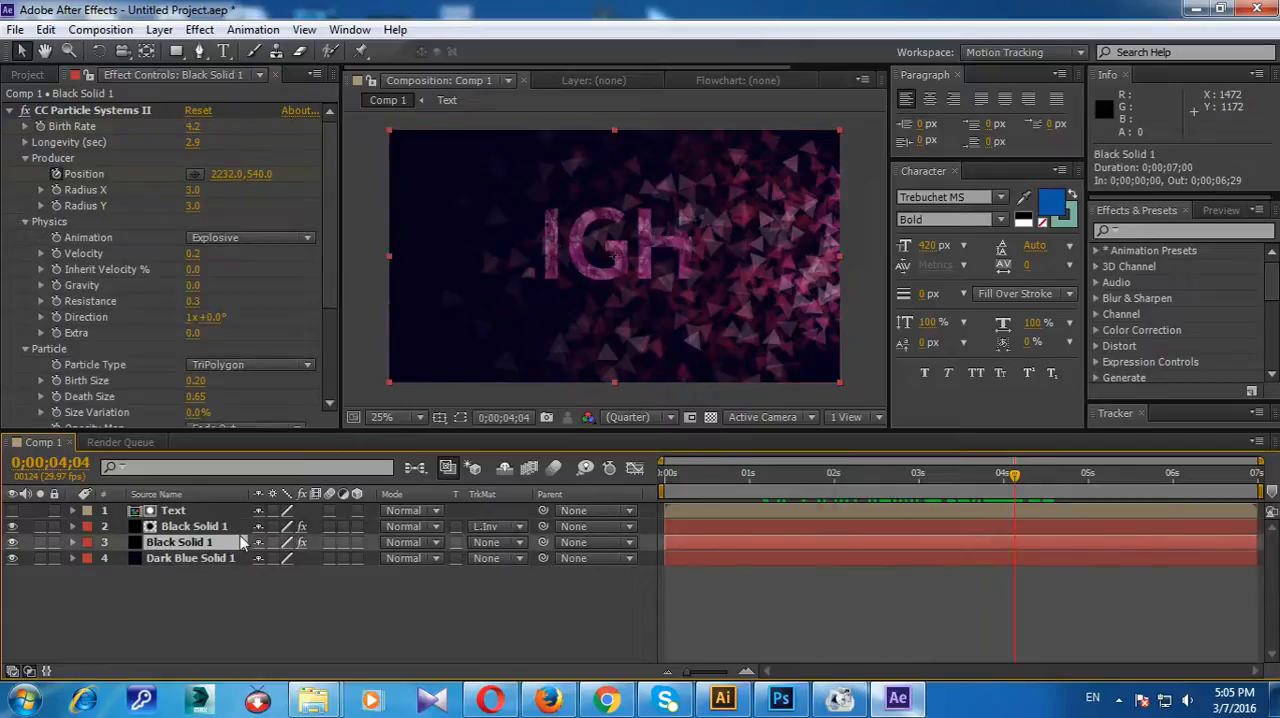
key("ctrl+y")
left_click(615, 458)
left_click_drag(612, 454, 516, 318)
left_click(928, 375)
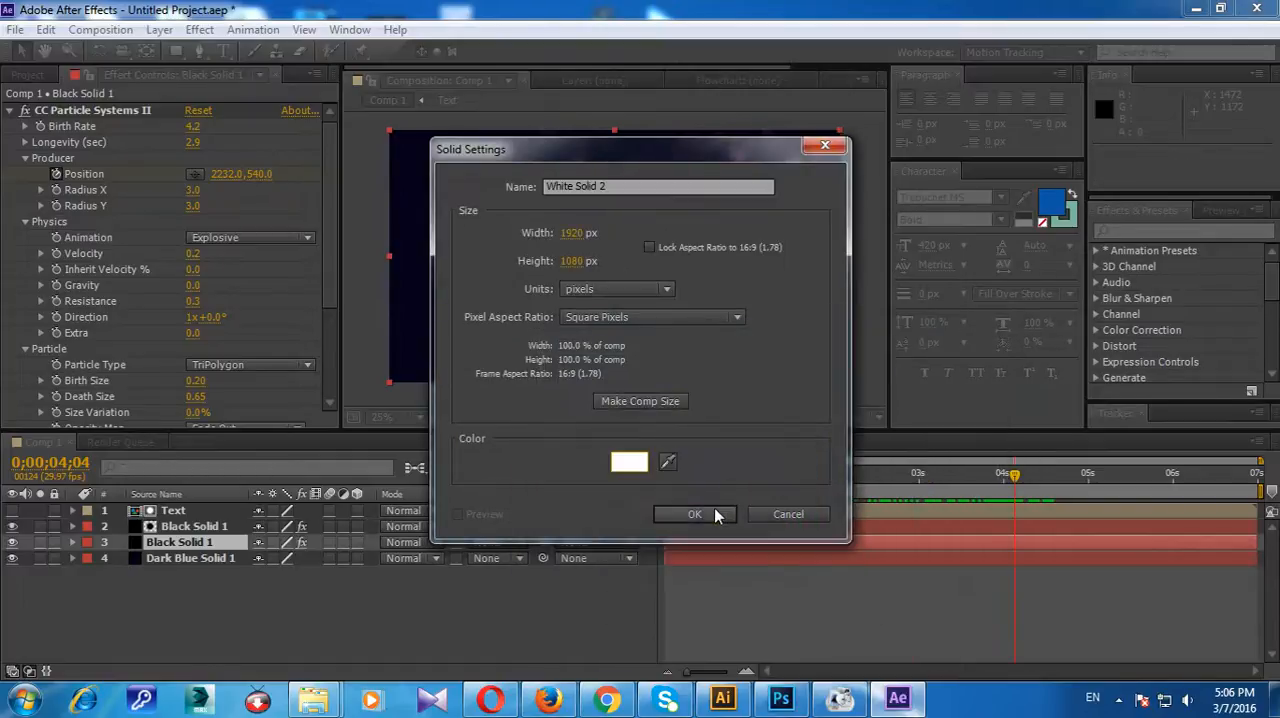
left_click(700, 514)
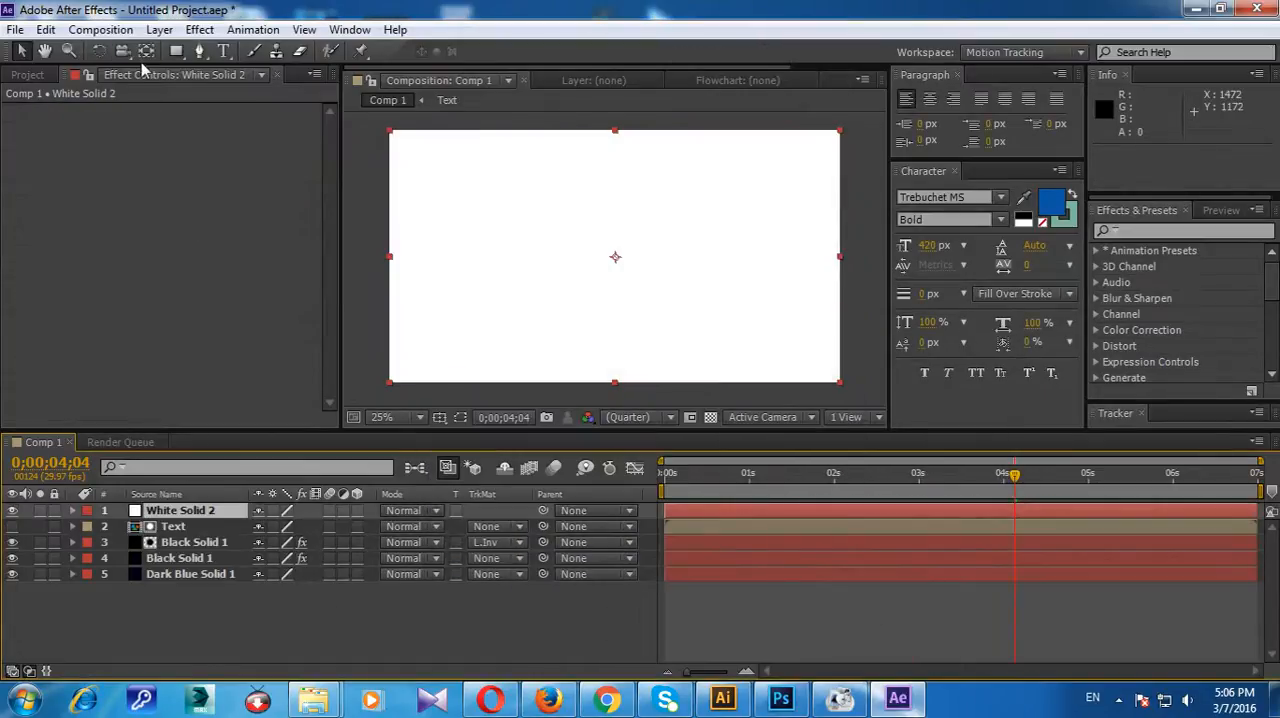
Step: Apply the Video Copilot Optical Flares effect to the white solid and open its flare options
left_click(202, 29)
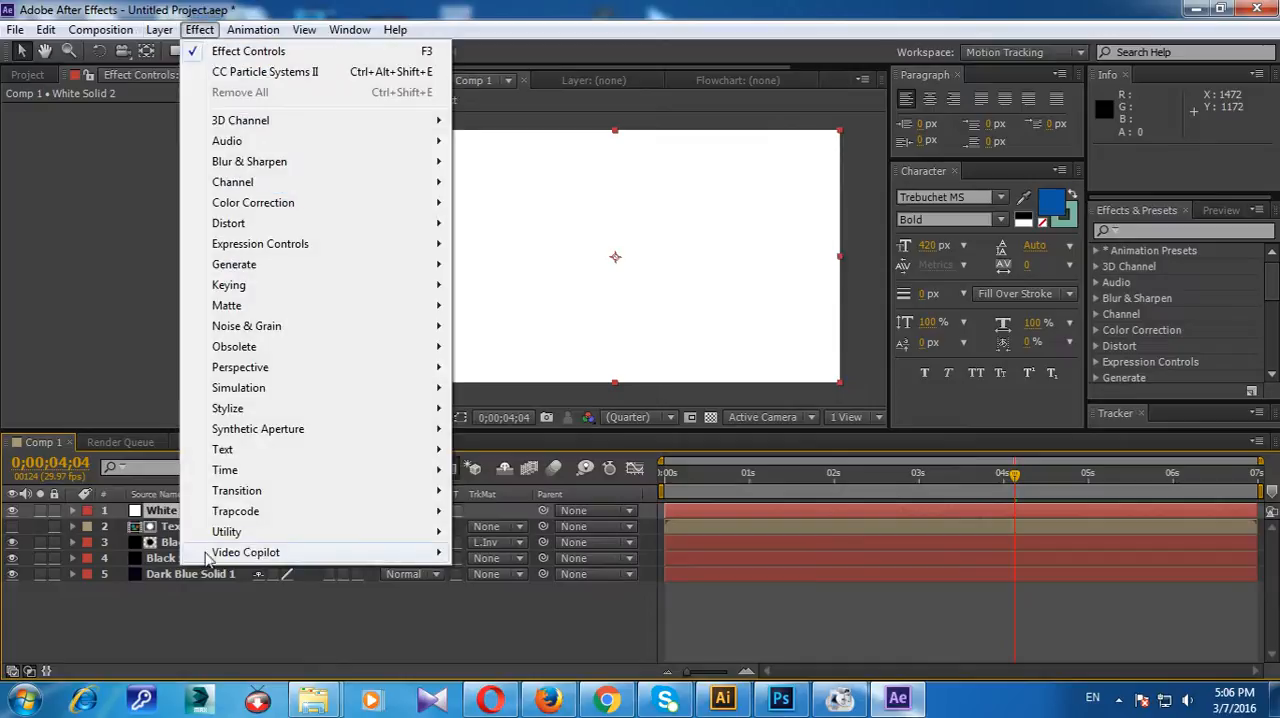
mouse_move(240, 552)
left_click(494, 561)
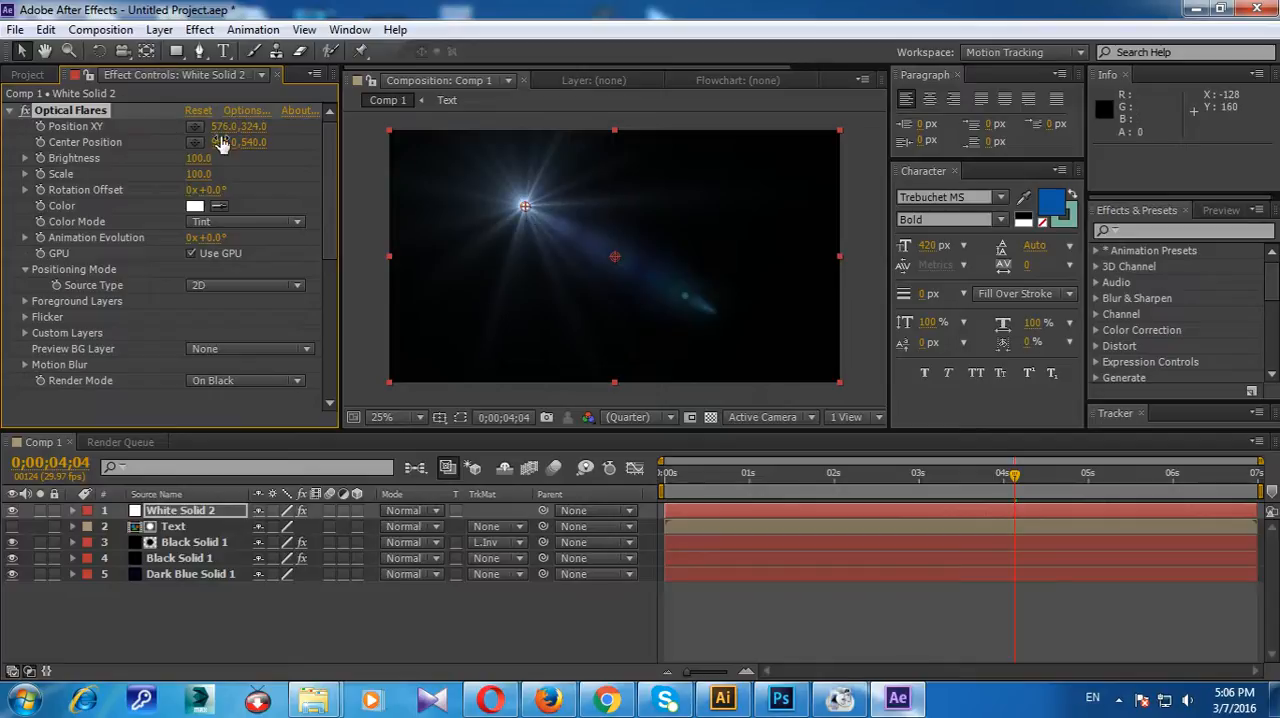
left_click(245, 111)
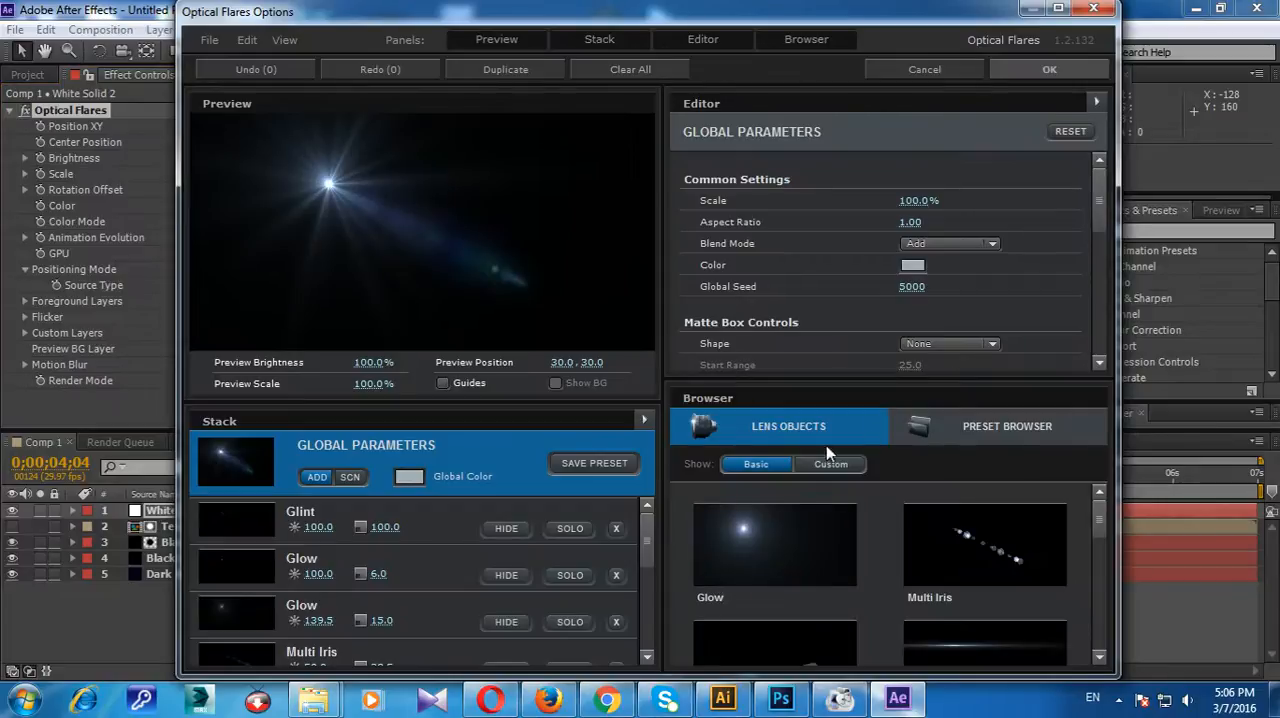
Step: Look through the Light flare presets in the Optical Flares preset browser
left_click(1005, 426)
double_click(760, 552)
scroll(993, 540, "down", 2)
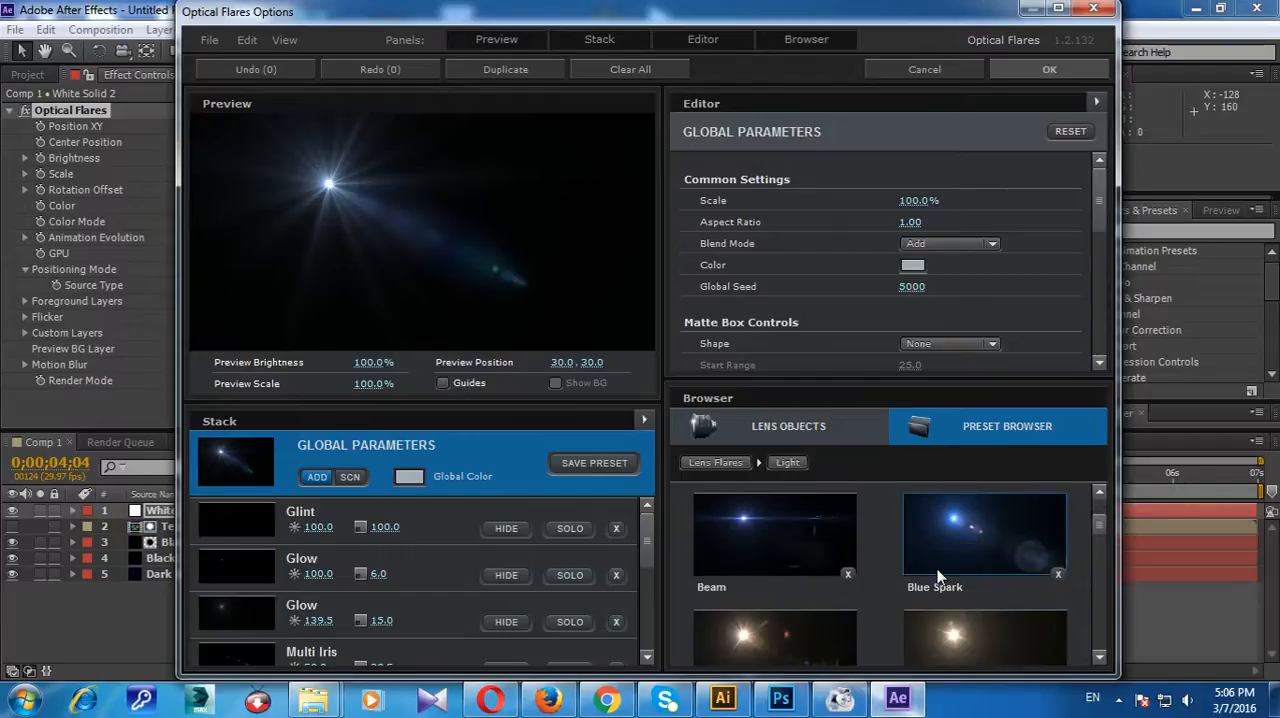
scroll(940, 575, "down", 6)
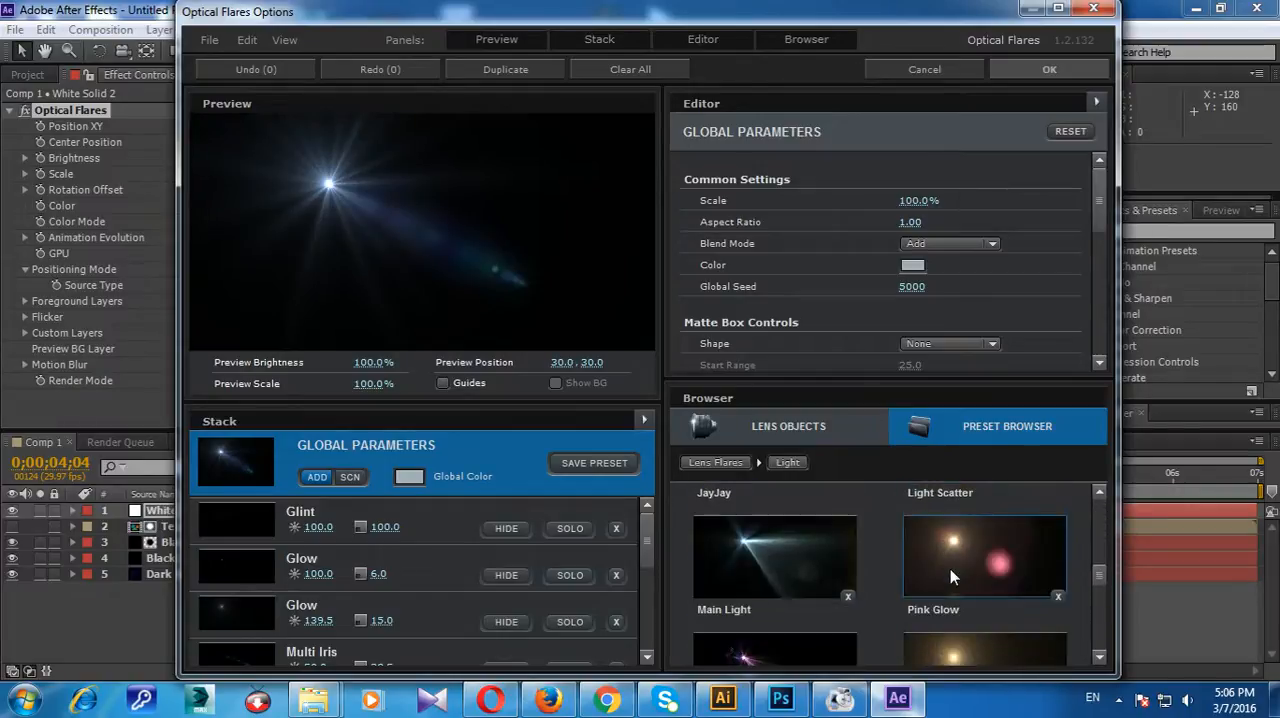
scroll(950, 569, "down", 5)
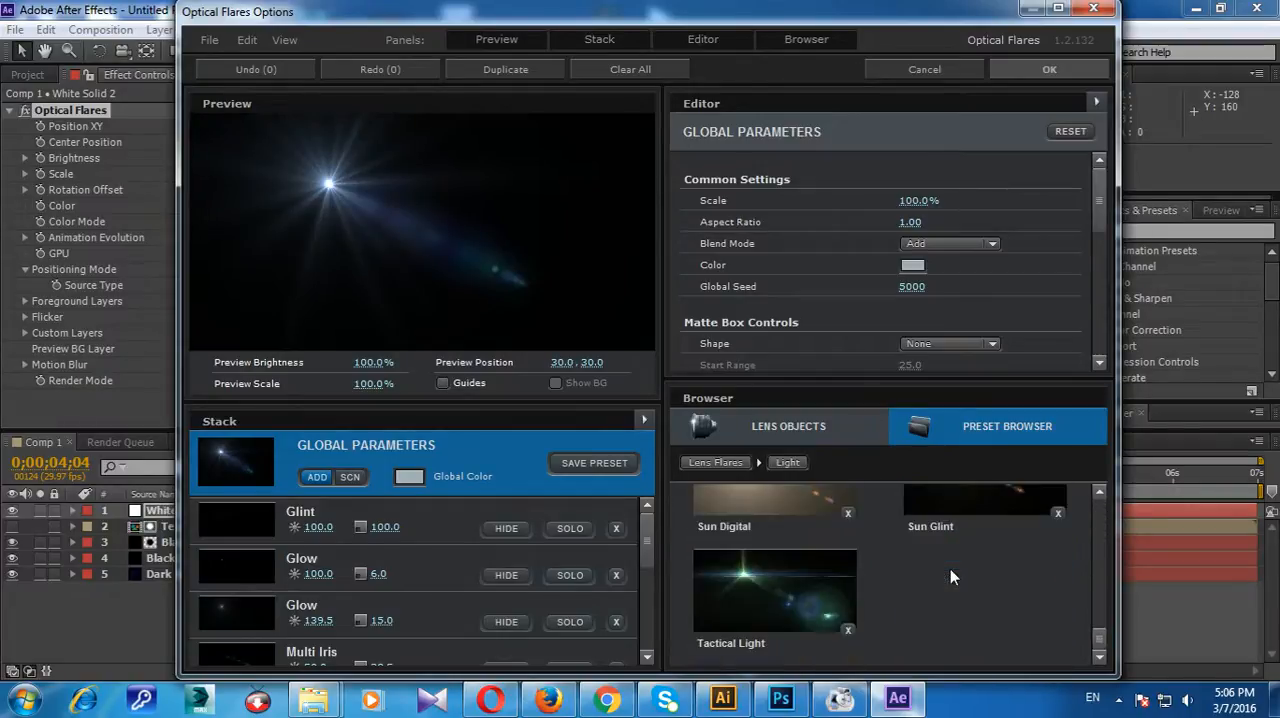
scroll(950, 569, "up", 4)
scroll(948, 566, "up", 10)
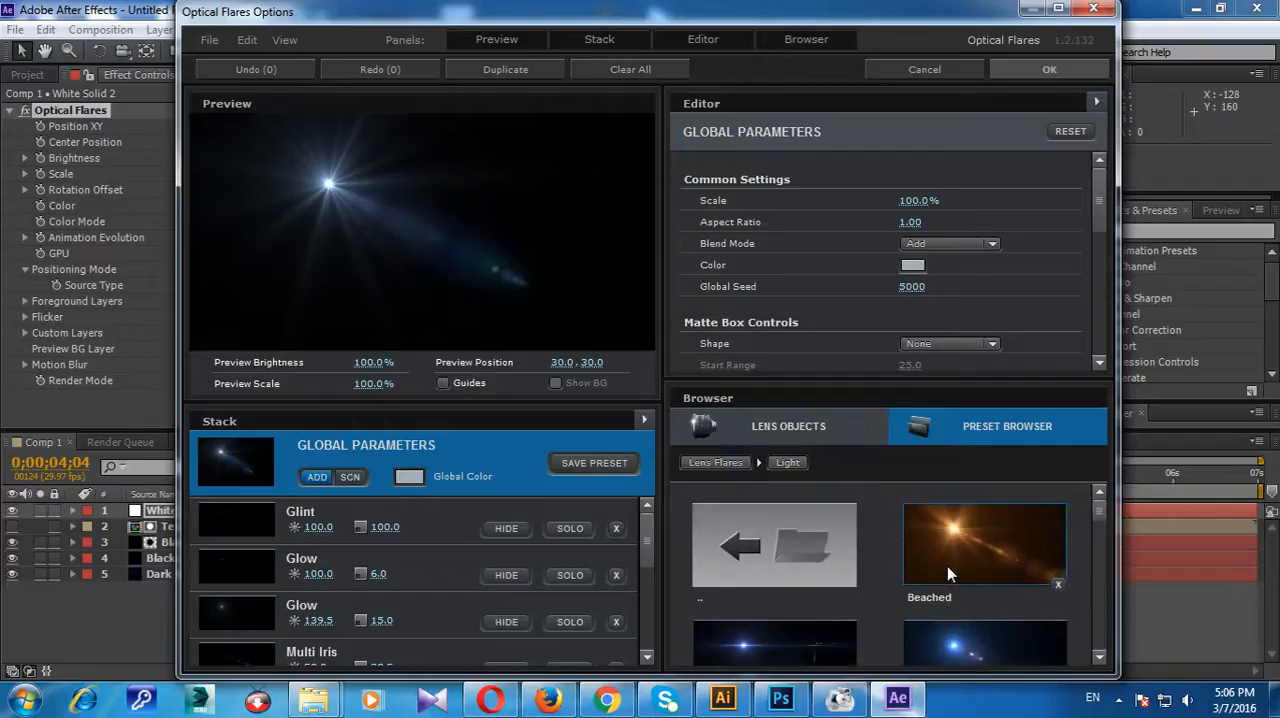
Step: Browse the Natural Flares presets and load the Avenger flare
left_click(772, 540)
scroll(816, 533, "down", 2)
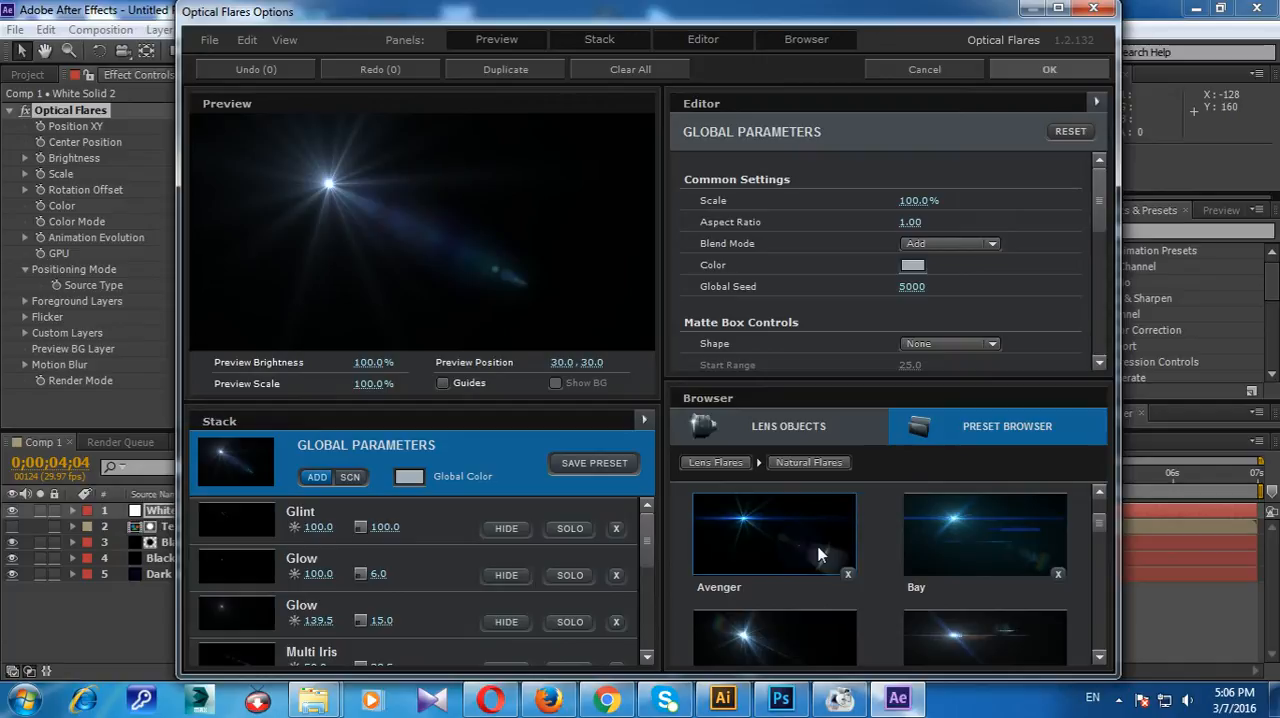
scroll(866, 550, "down", 4)
scroll(866, 550, "down", 2)
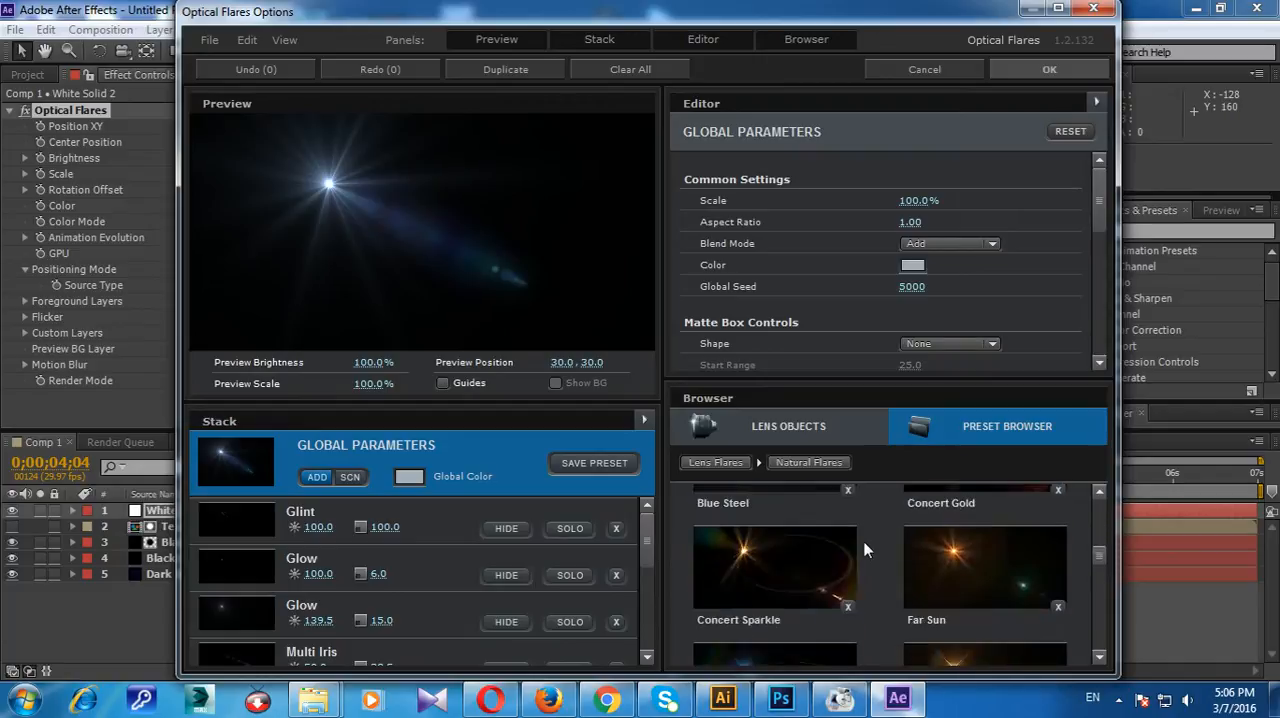
scroll(860, 550, "up", 5)
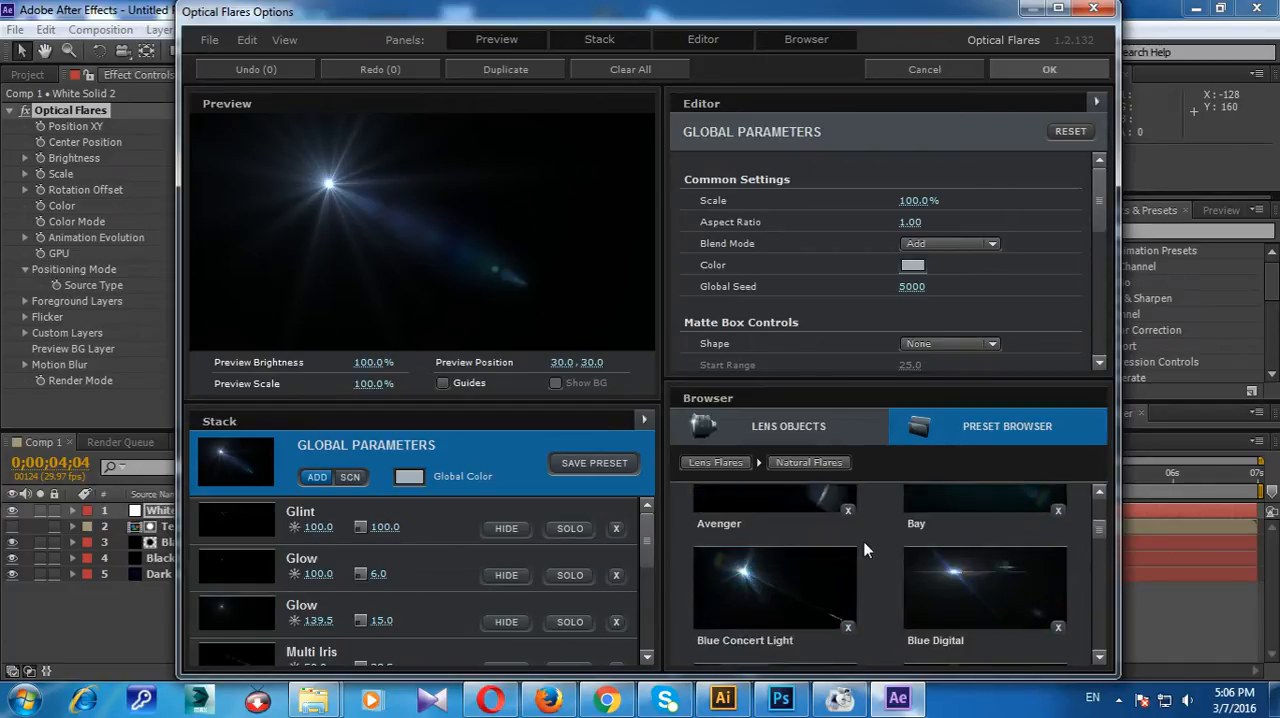
left_click(794, 560)
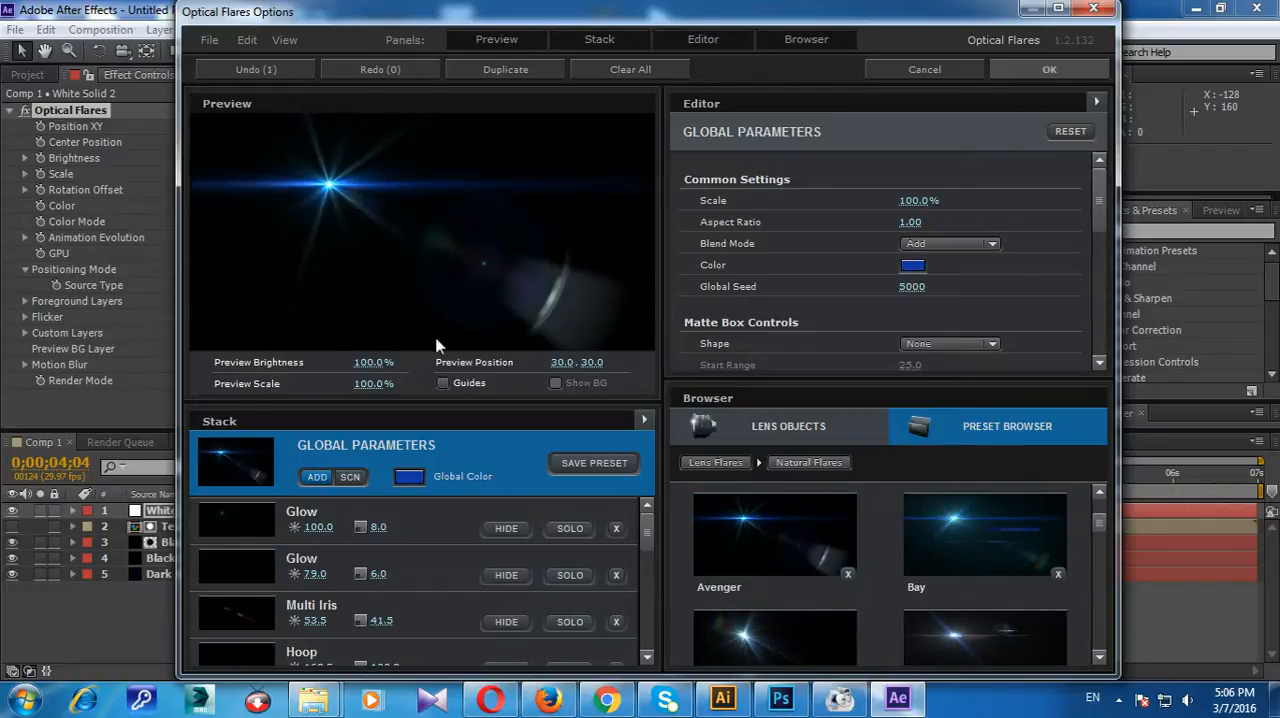
Step: Select the second Glow element and centre the flare in the preview at position 50.0, 50.4
left_click(399, 588)
left_click(448, 266)
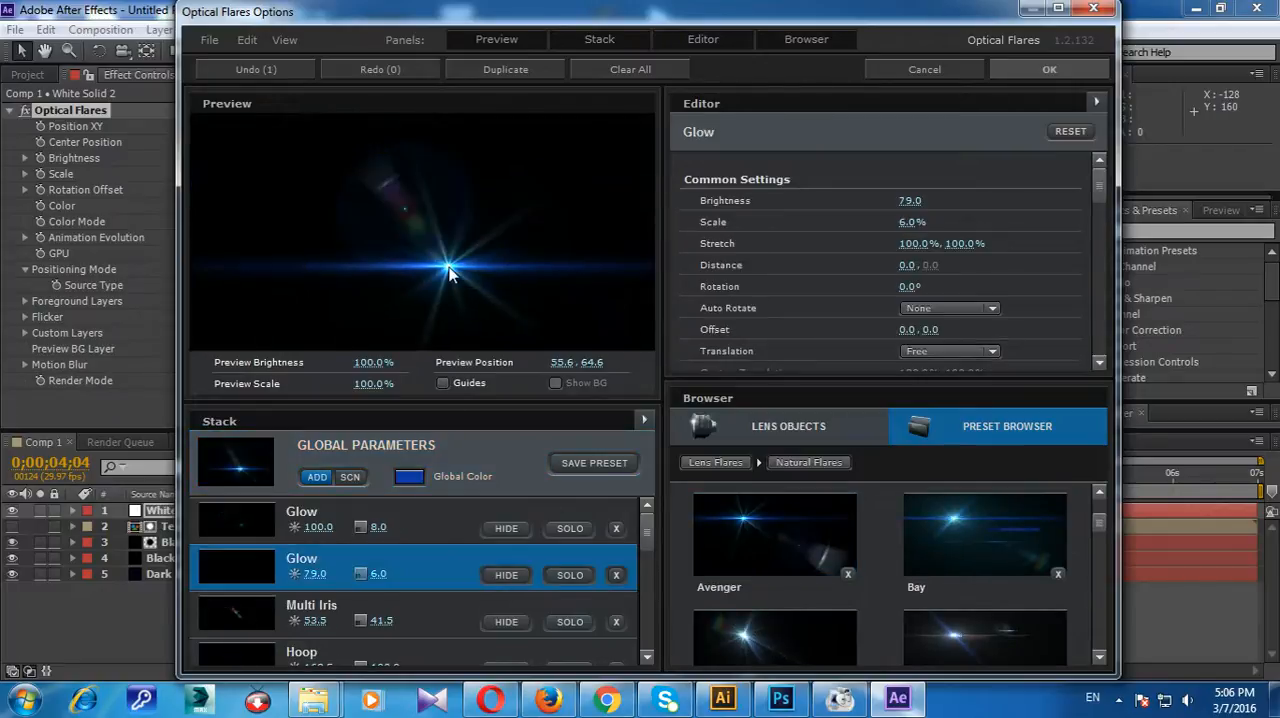
left_click_drag(453, 264, 425, 238)
Step: Try removing the Multi Iris element from the flare's stack and undo the removal
scroll(425, 566, "down", 3)
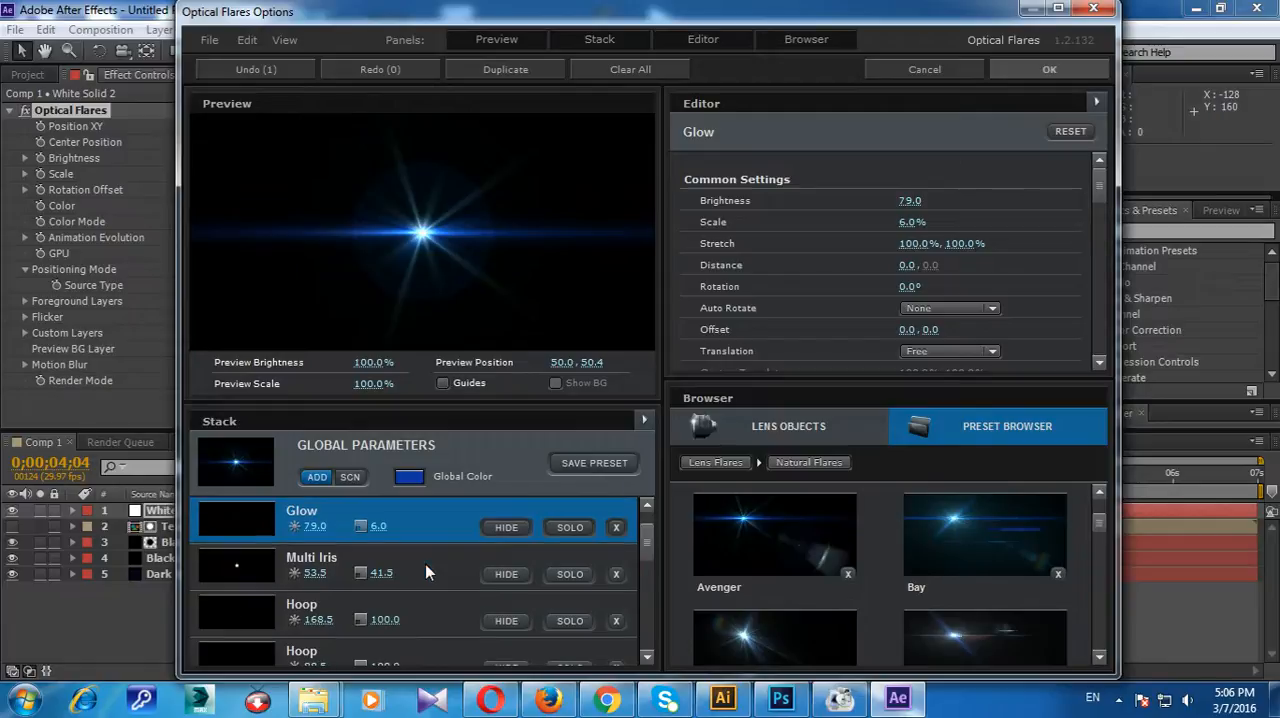
scroll(425, 566, "up", 1)
left_click(478, 537)
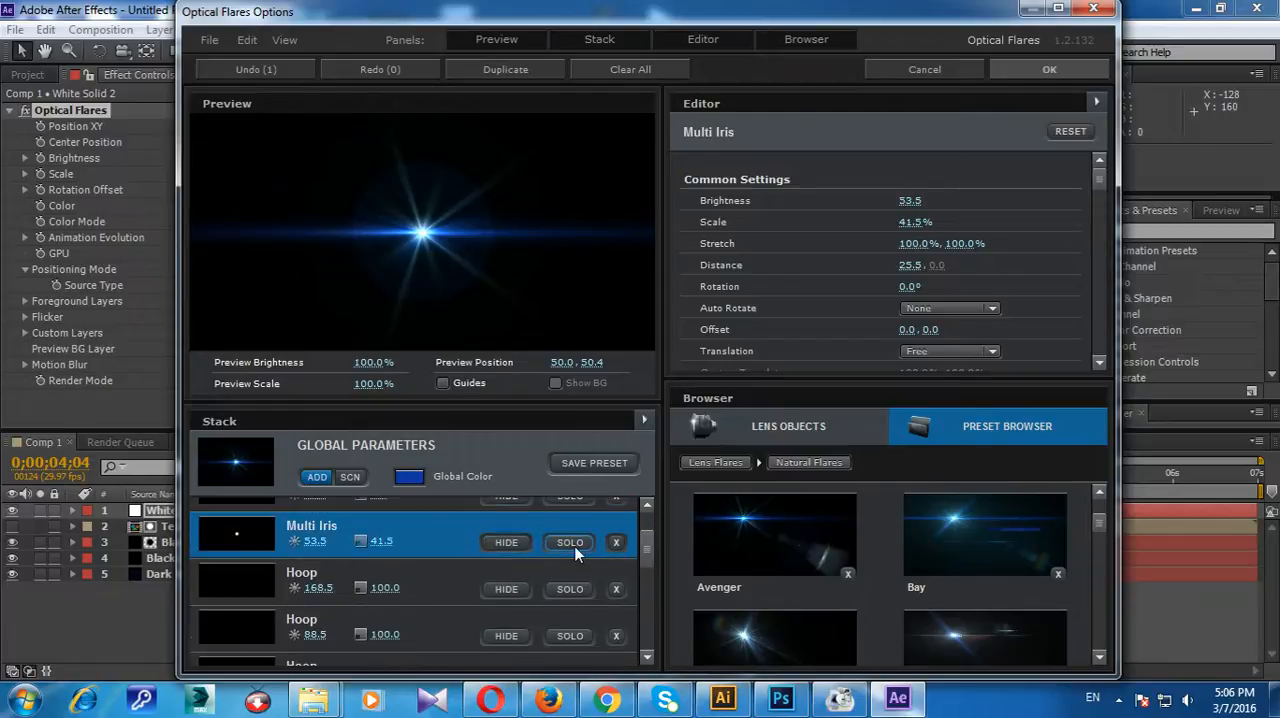
left_click(616, 542)
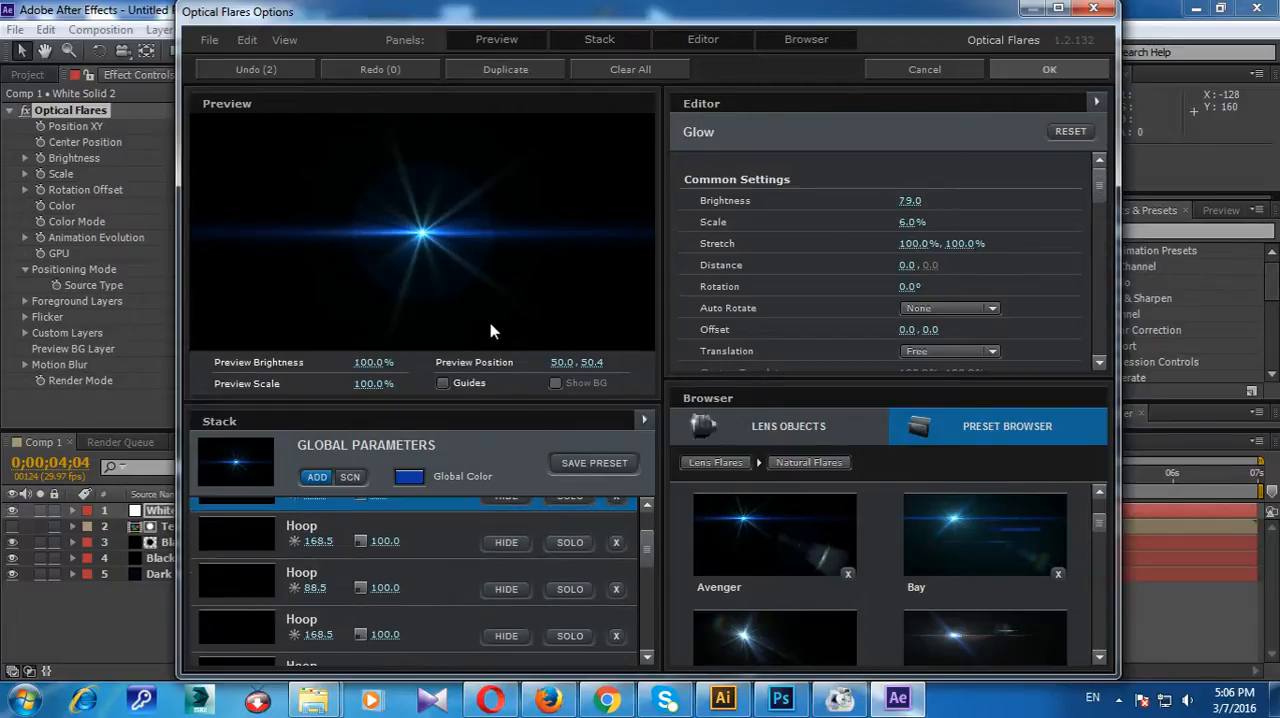
key("ctrl+z")
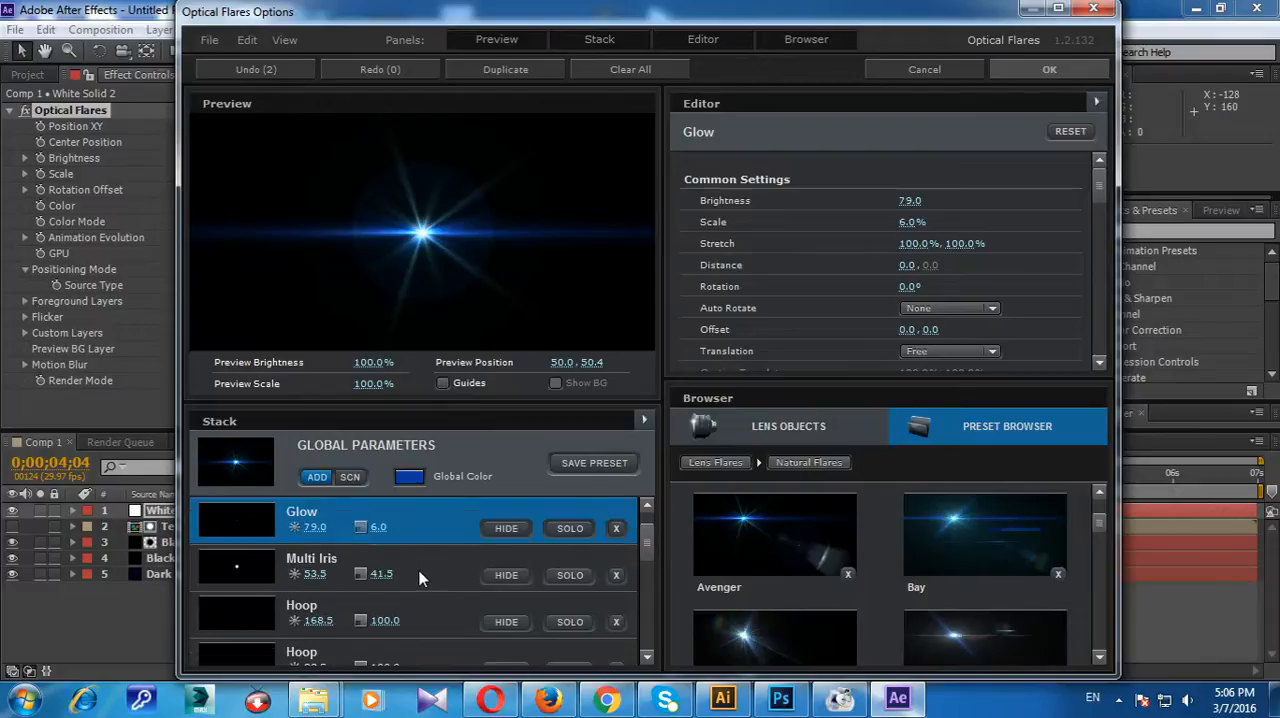
Step: Delete the element just below the Spike Ball from the flare's stack and apply the flare settings
left_click(440, 559)
scroll(440, 559, "down", 5)
scroll(439, 558, "down", 3)
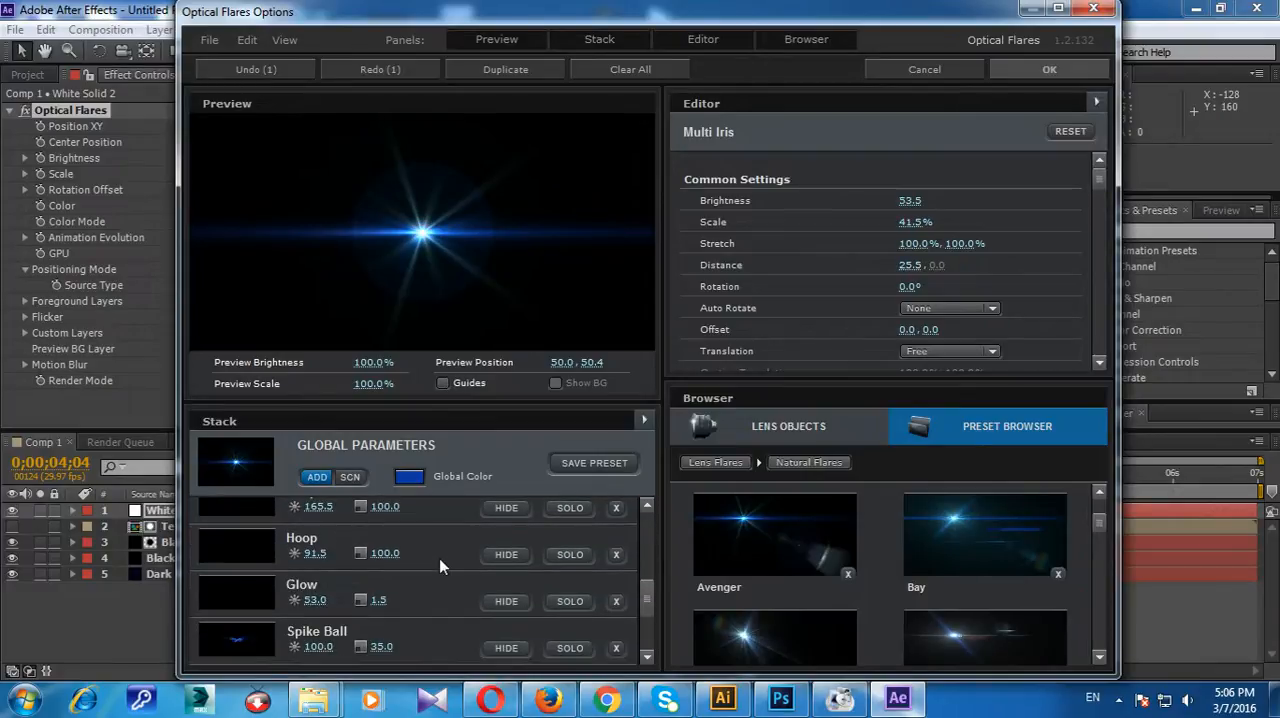
left_click(616, 615)
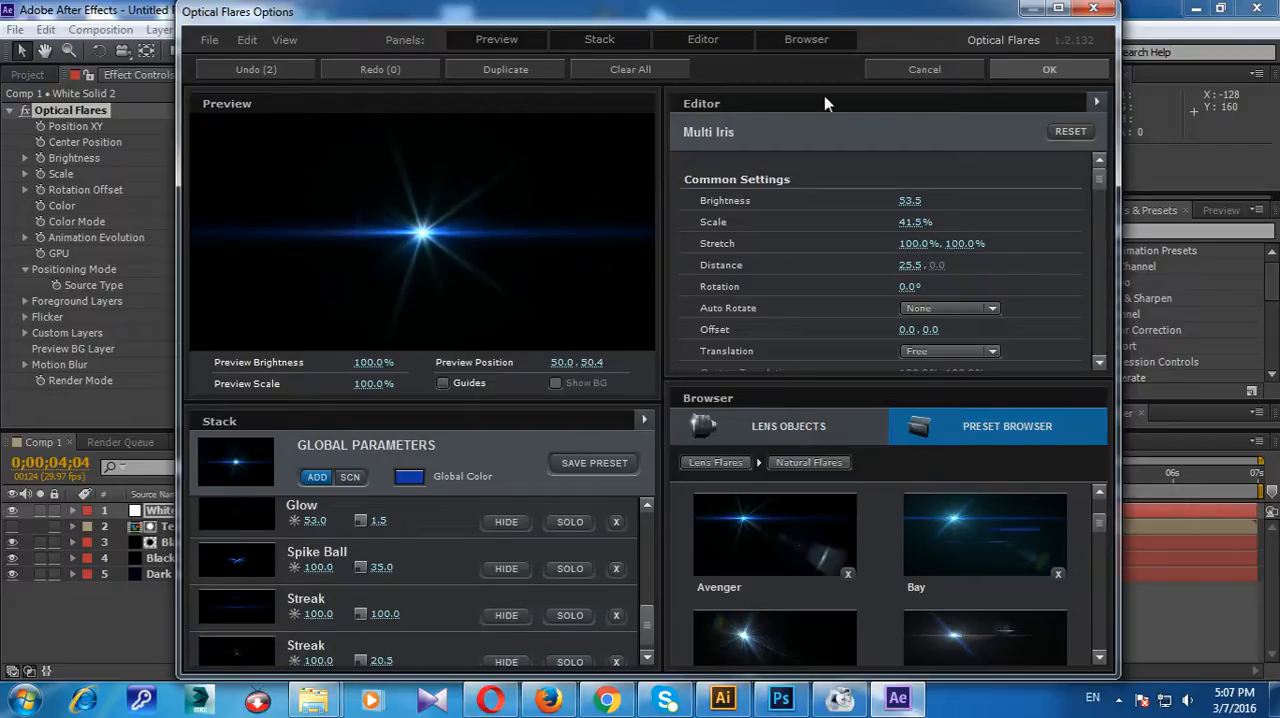
left_click(1078, 72)
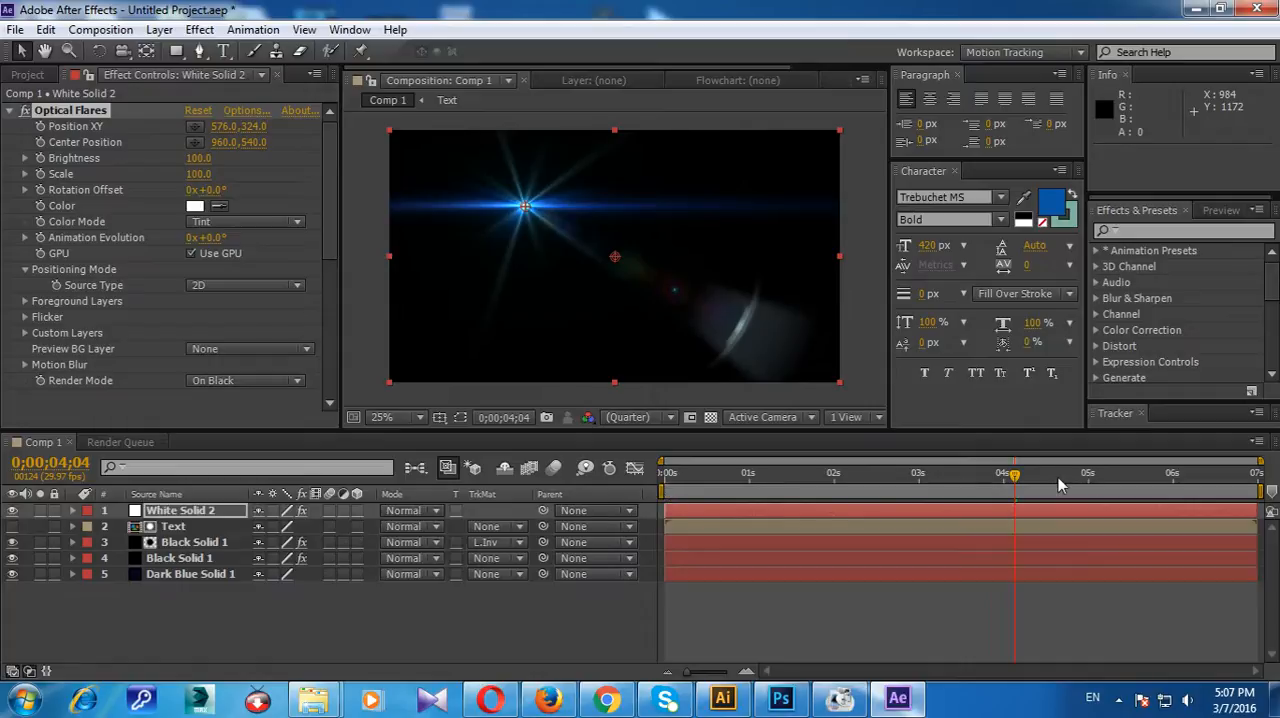
Step: Move the White Solid 2 layer below both Black Solid 1 layers, directly above Dark Blue Solid 1
left_click_drag(1010, 480, 632, 479)
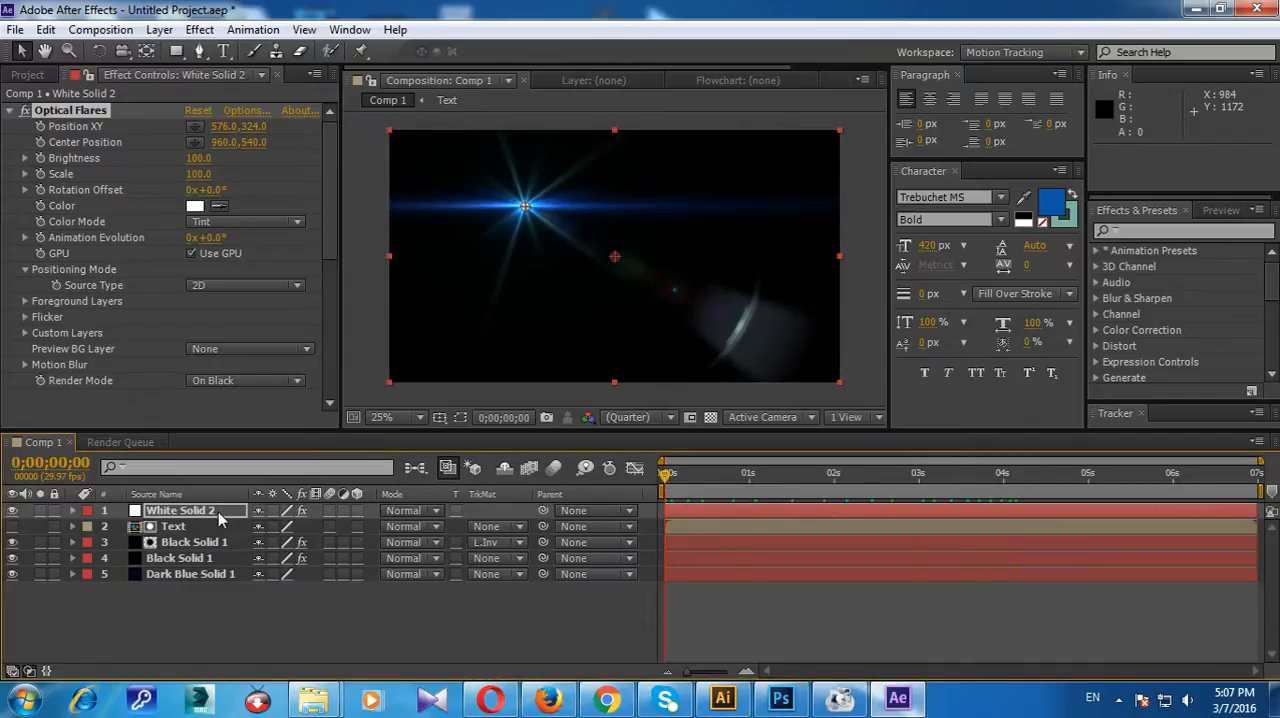
left_click_drag(215, 515, 222, 566)
key("space")
left_click_drag(180, 558, 210, 541)
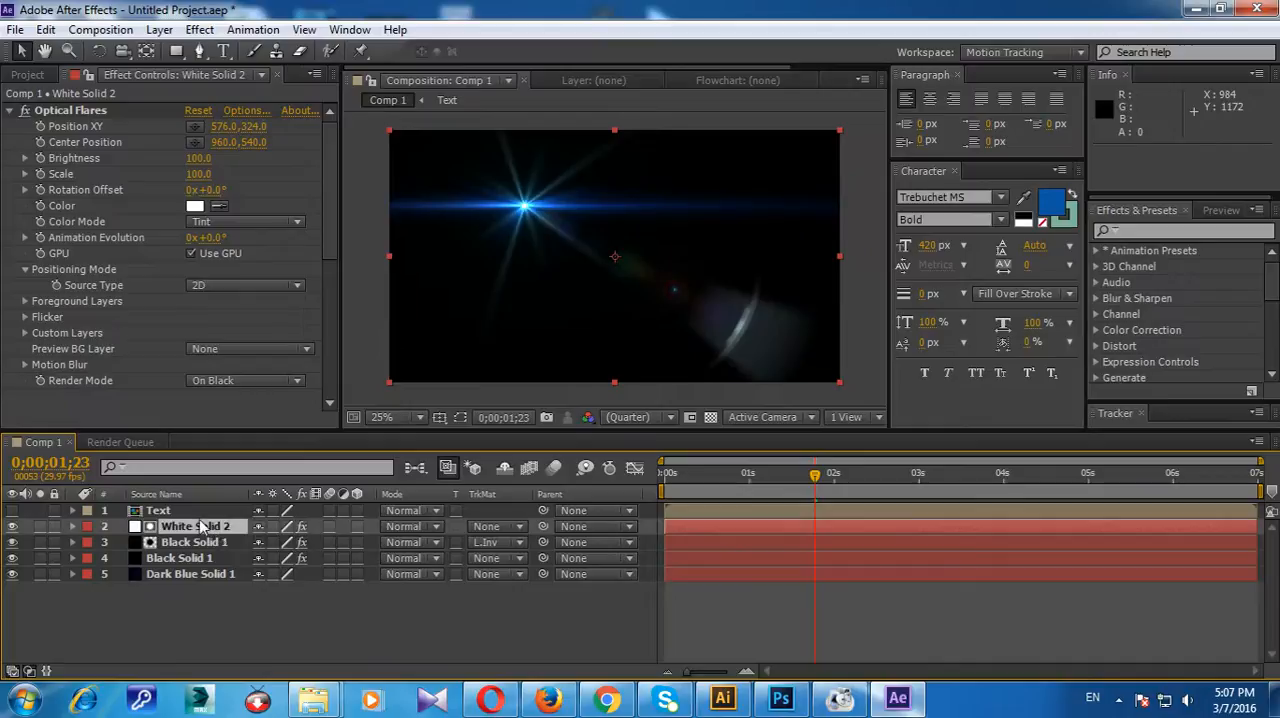
left_click_drag(819, 478, 880, 479)
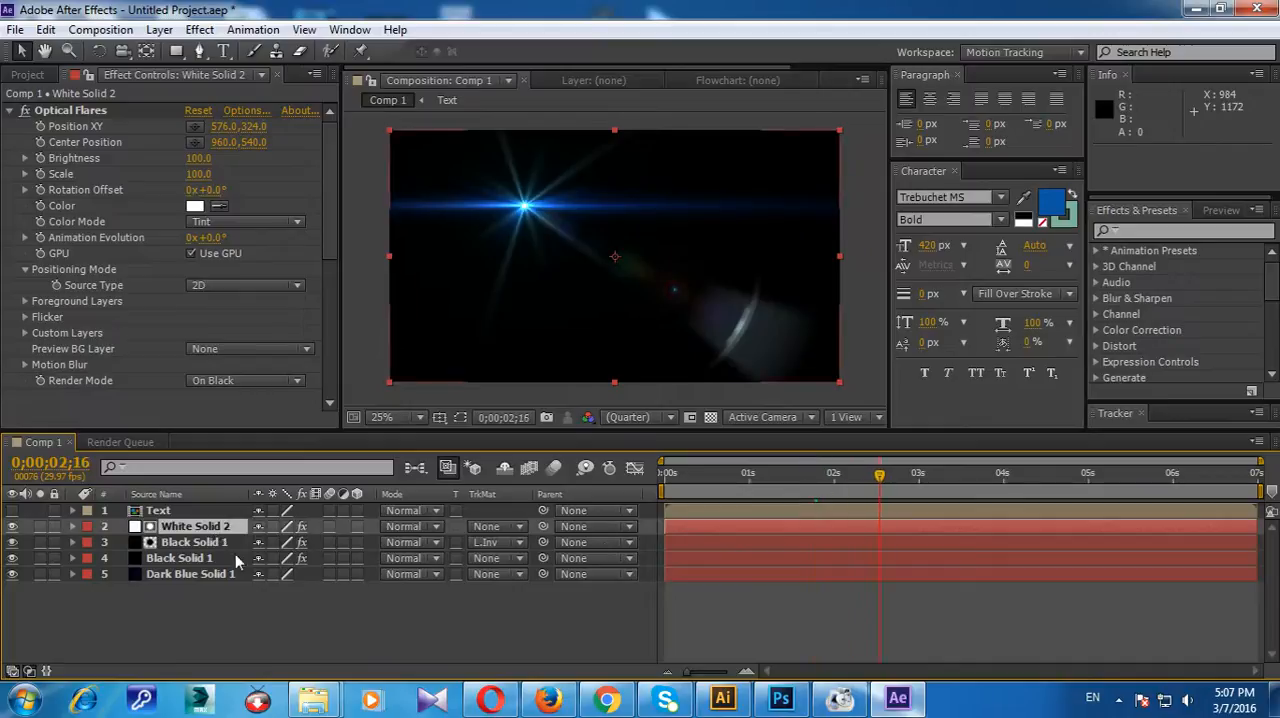
left_click_drag(168, 526, 178, 556)
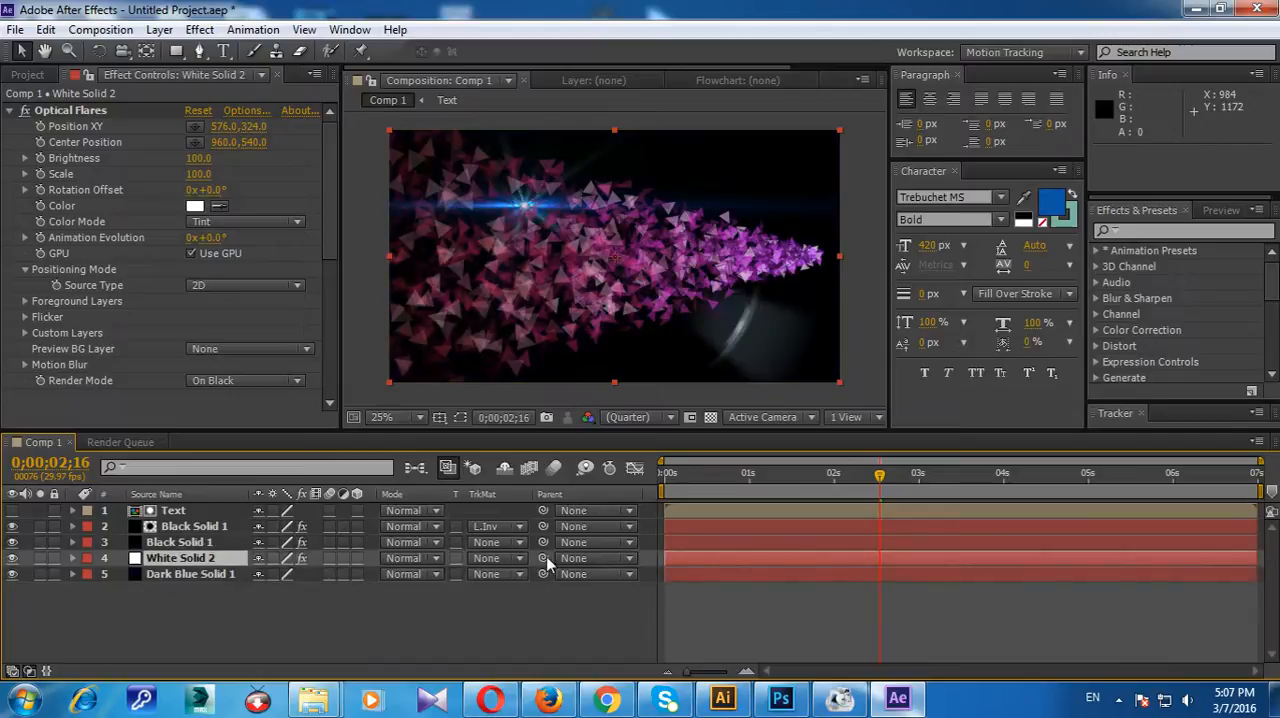
Step: Move White Solid 2 to position 392, 748 near the composition's start and set its blending mode to Add
left_click_drag(893, 476, 671, 491)
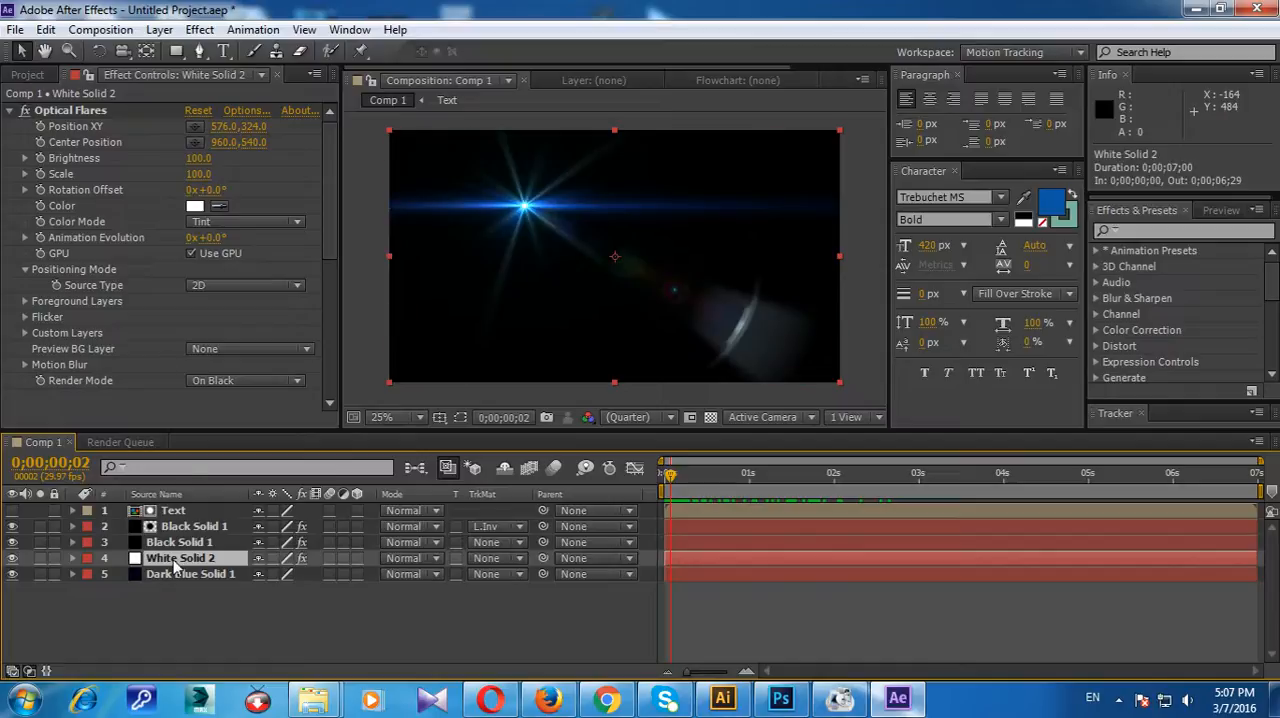
key("p")
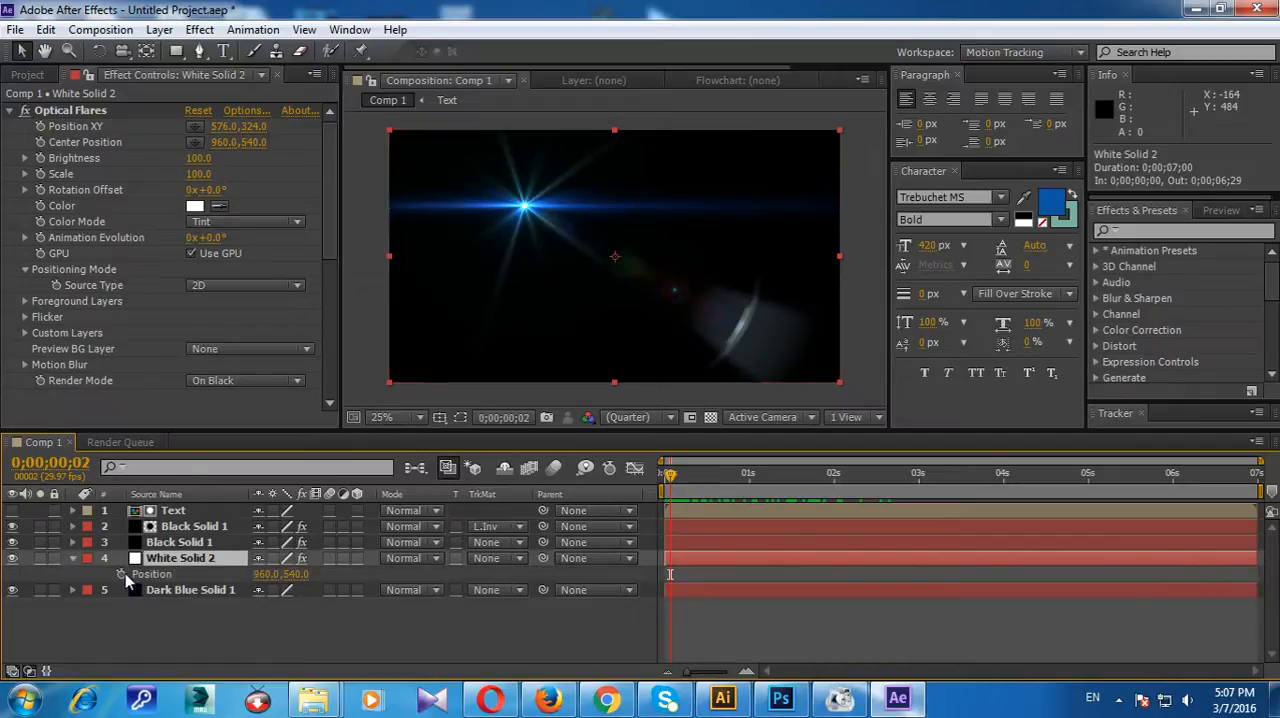
left_click_drag(527, 204, 392, 254)
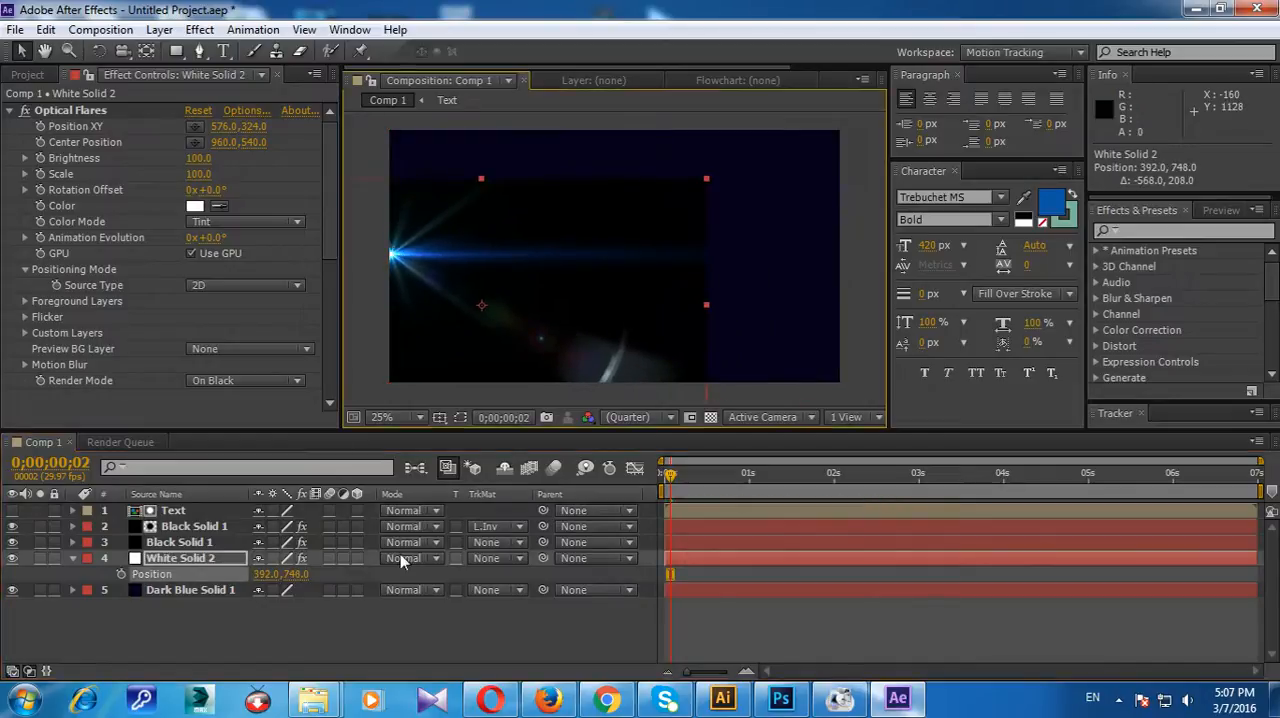
left_click(392, 560)
left_click(470, 274)
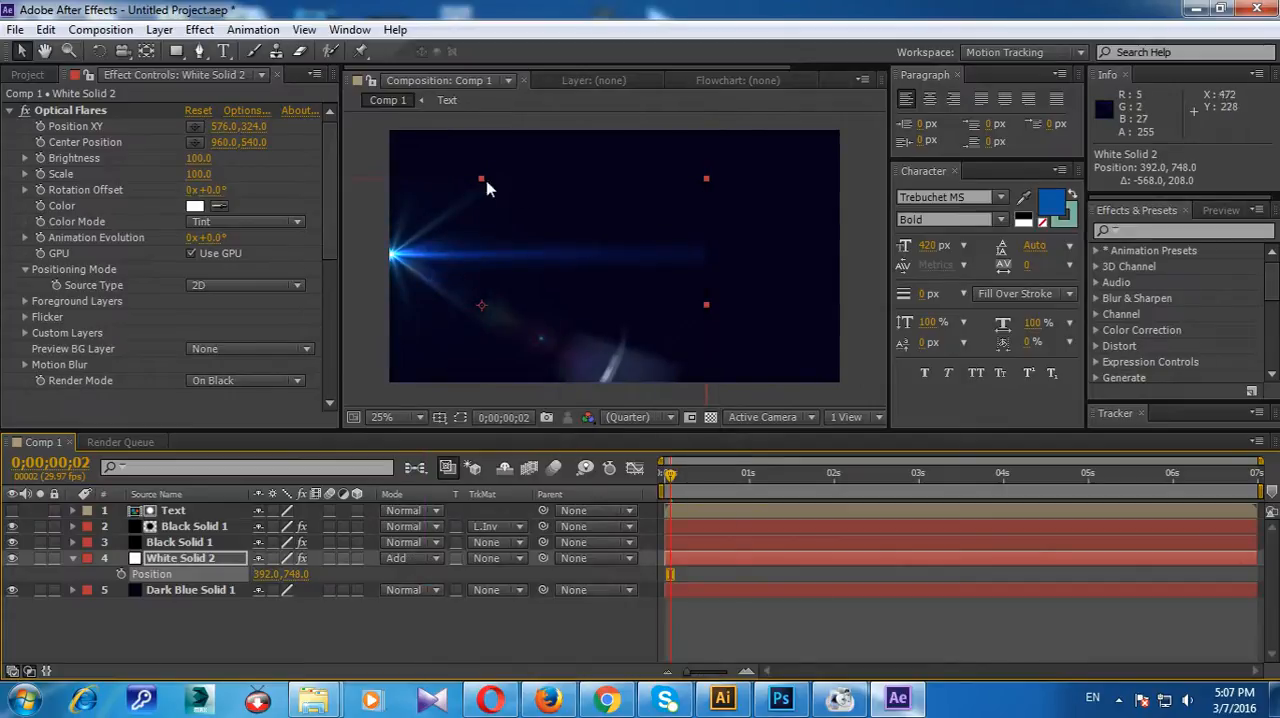
Step: Stretch White Solid 2 vertically to 170% and lower the layer to position 392, 872
left_click_drag(480, 183, 498, 100)
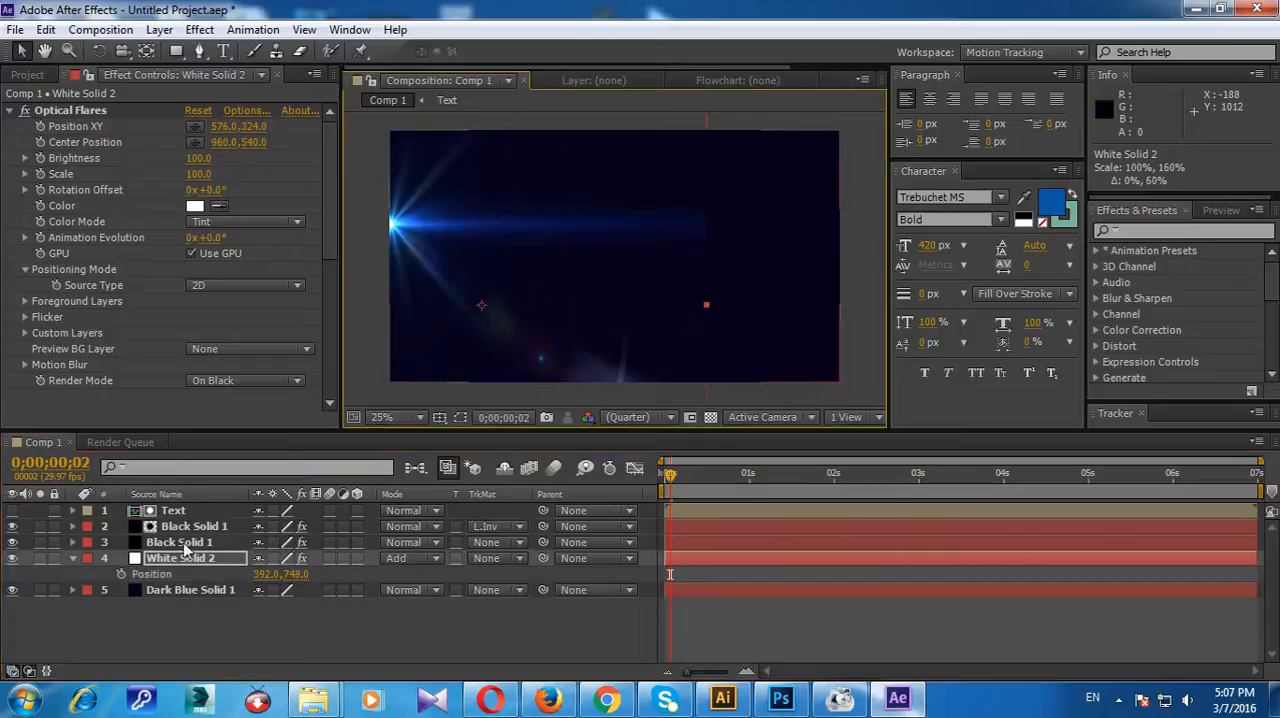
left_click_drag(397, 226, 397, 232)
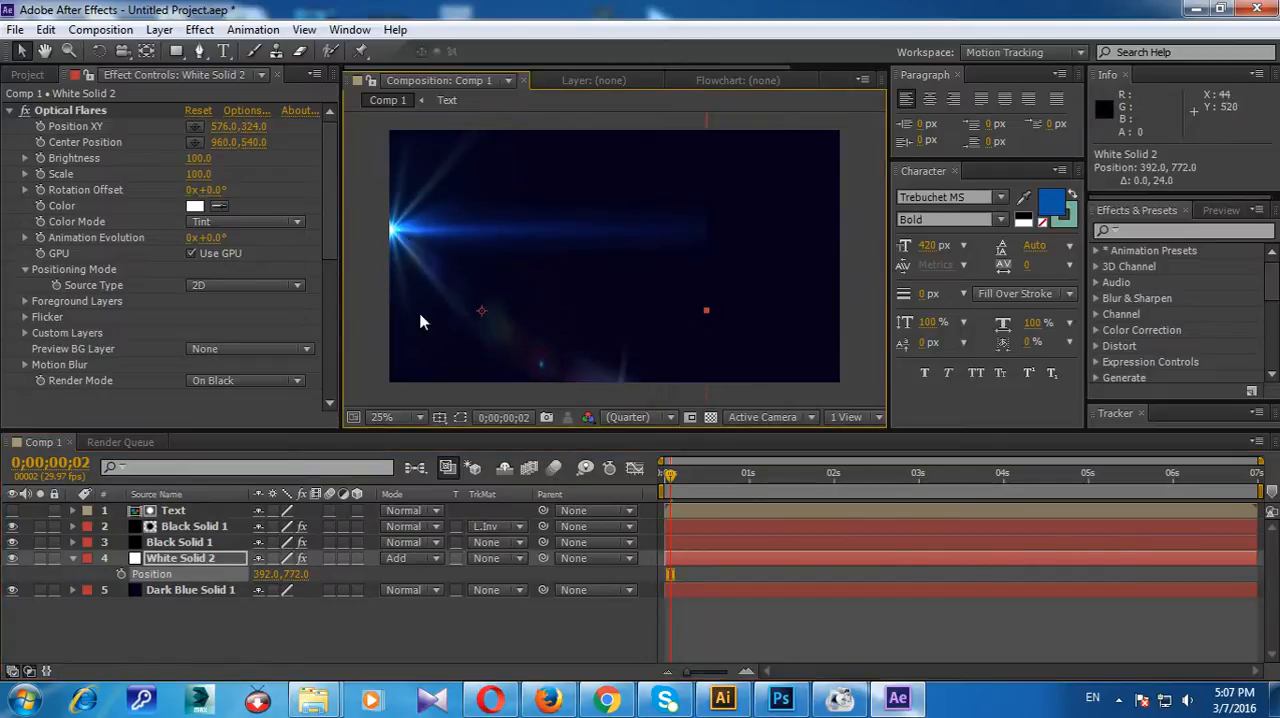
left_click_drag(677, 476, 687, 474)
left_click_drag(443, 243, 446, 268)
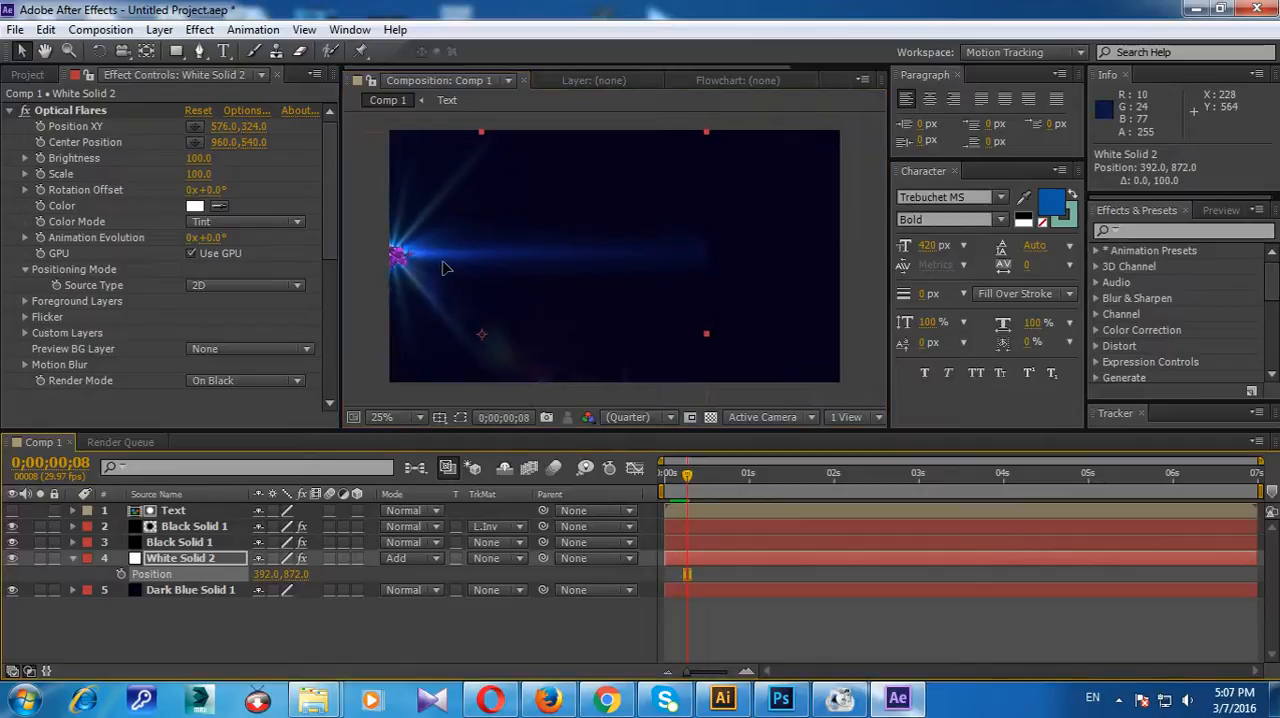
left_click_drag(482, 132, 484, 119)
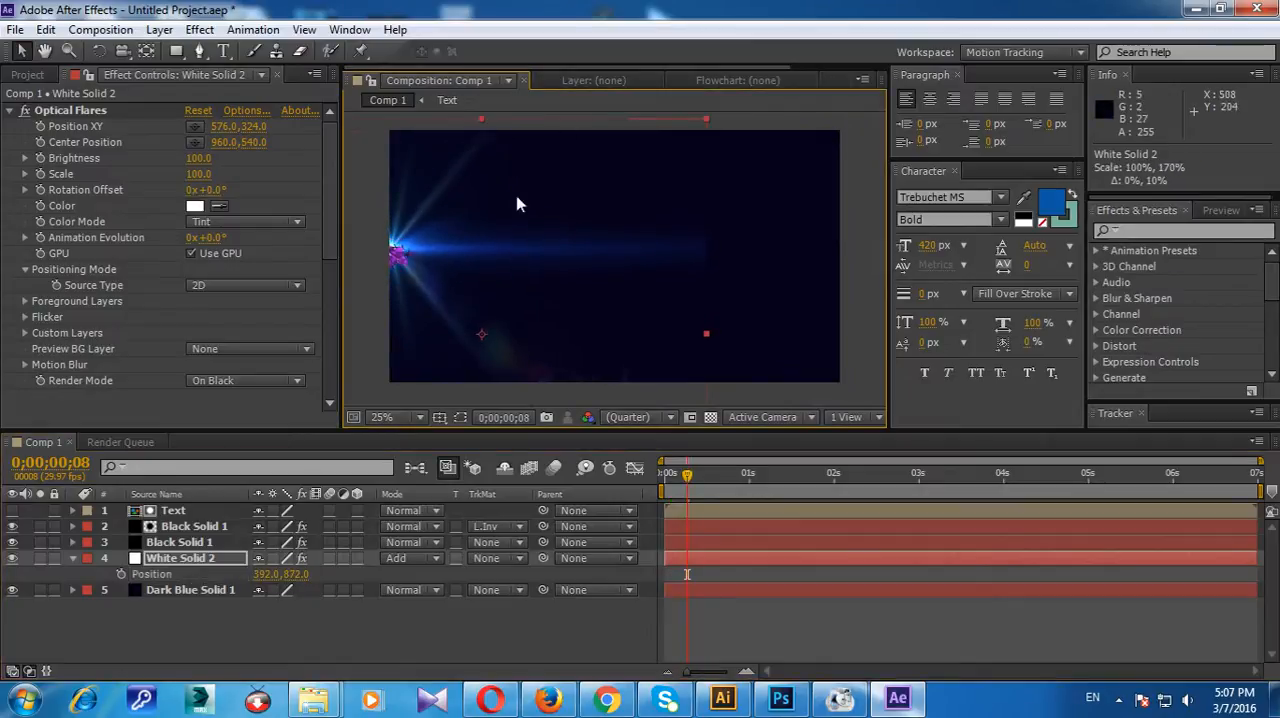
Step: Try widening the White Solid 2 layer in the composition and undo the scaling
left_click_drag(706, 120, 727, 118)
key("super")
left_click(803, 248)
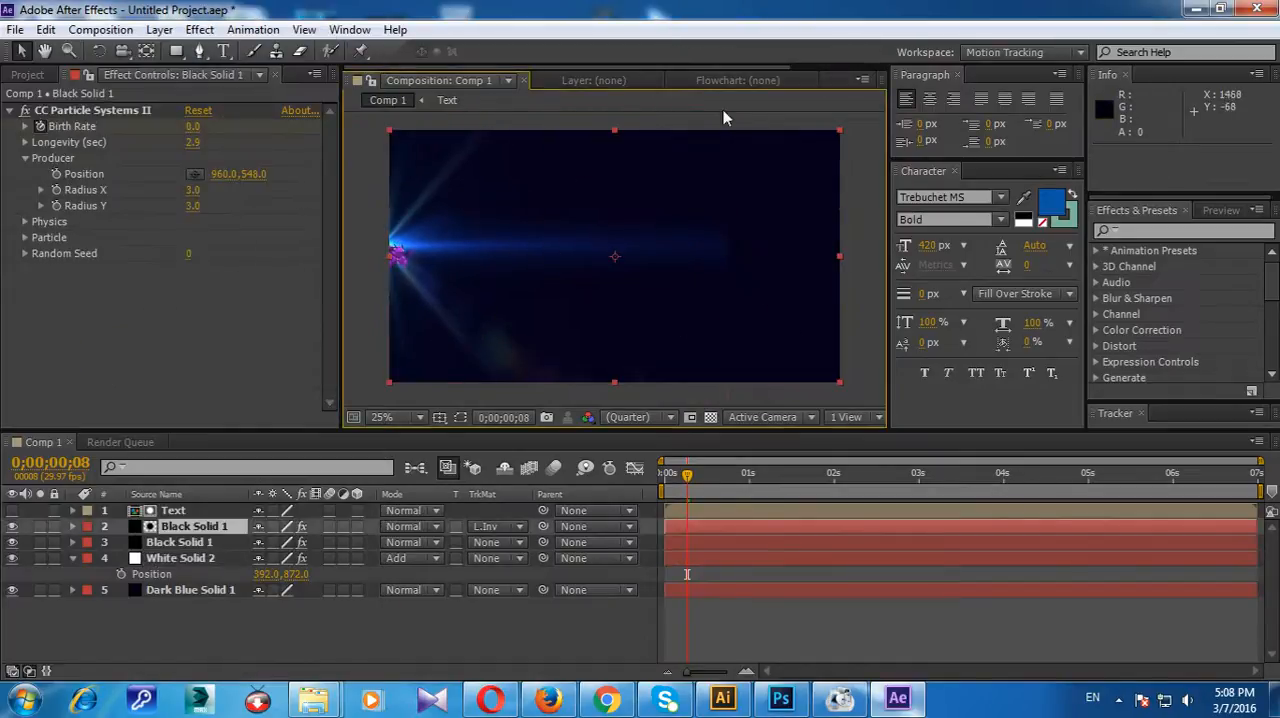
left_click(185, 560)
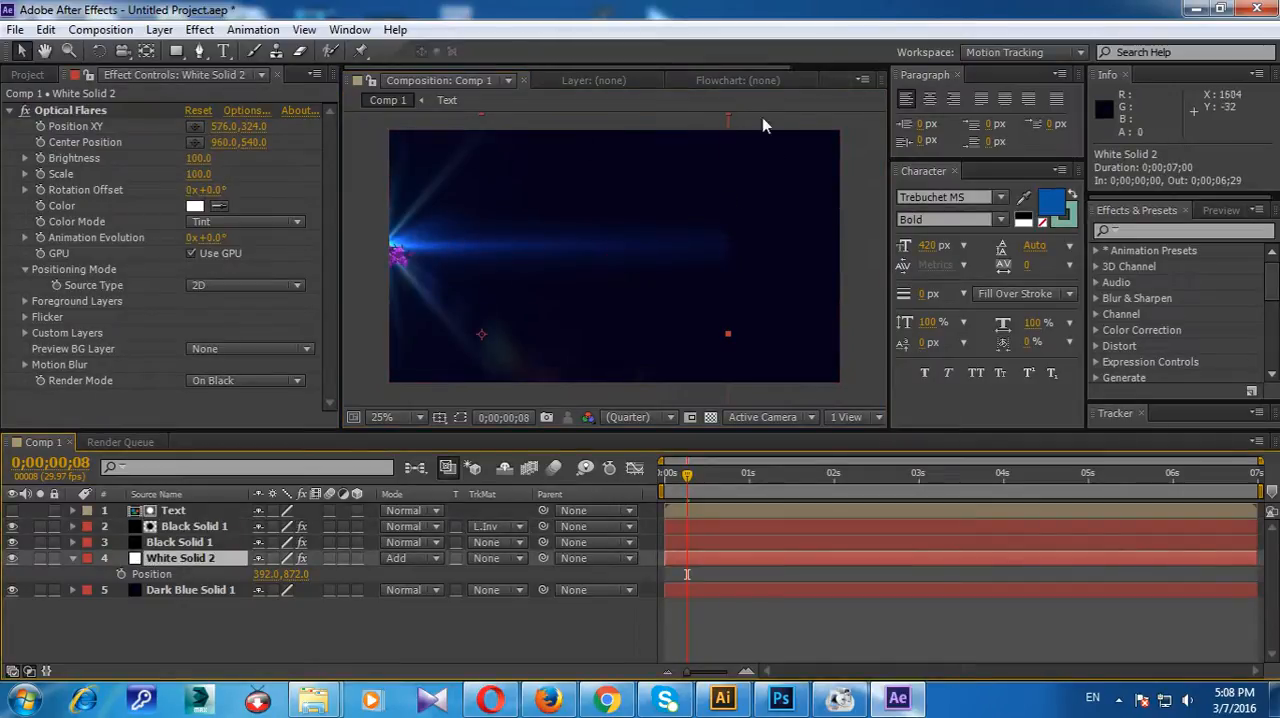
left_click_drag(727, 122, 782, 99)
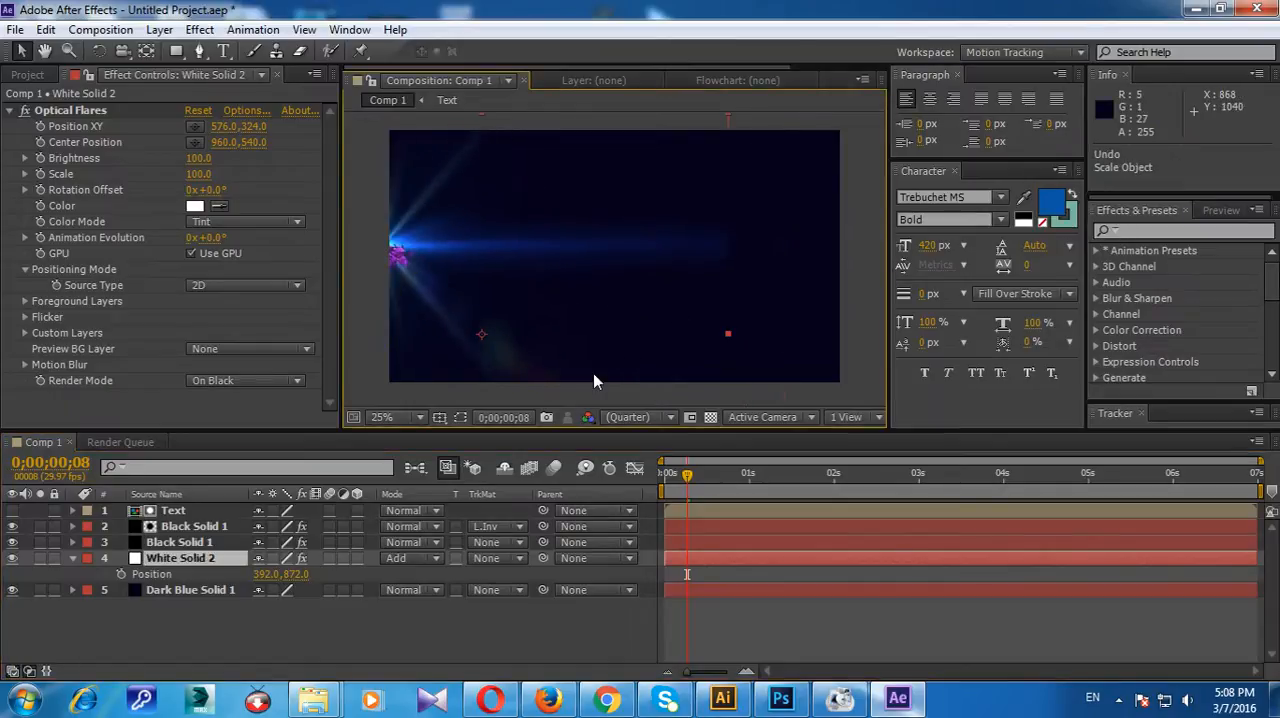
key("ctrl+z")
Step: Lower White Solid 2 to position 392, 896 and set its first Position keyframe at 0;00;00;00
left_click_drag(687, 474, 664, 476)
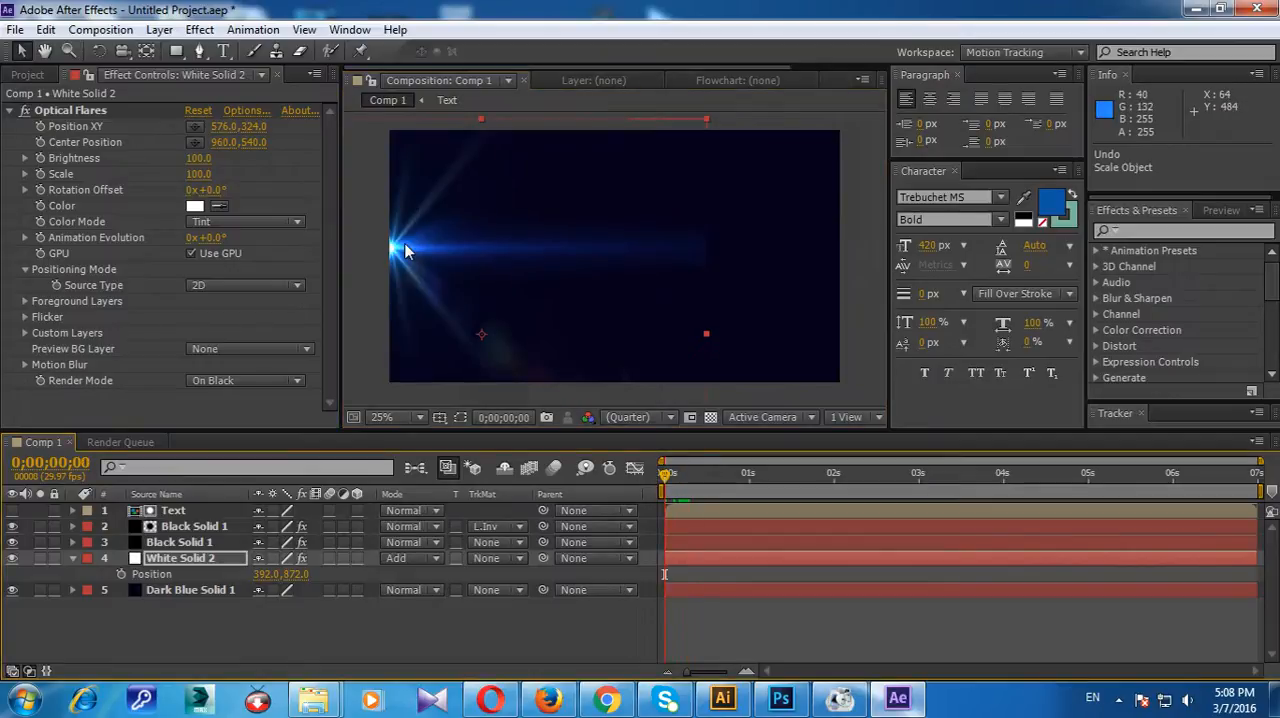
key("Down")
key("Down")
key("Down")
key("Down")
key("Down")
key("Down")
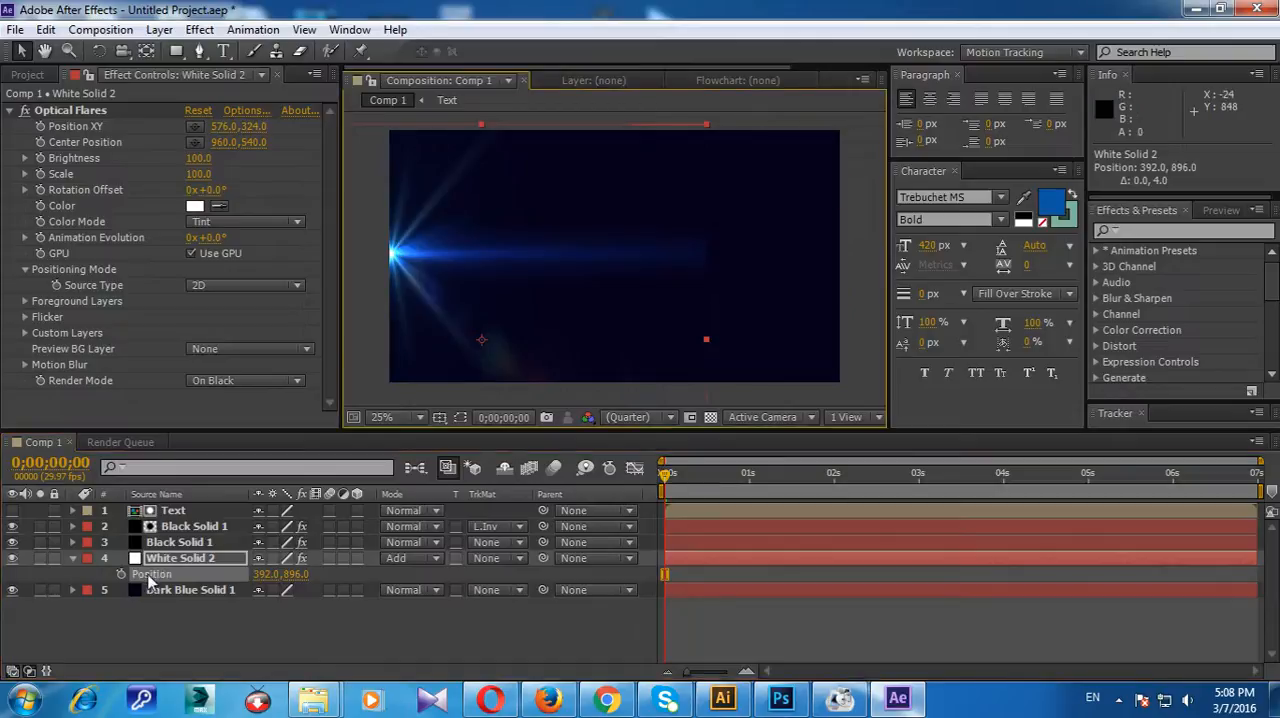
left_click(121, 576)
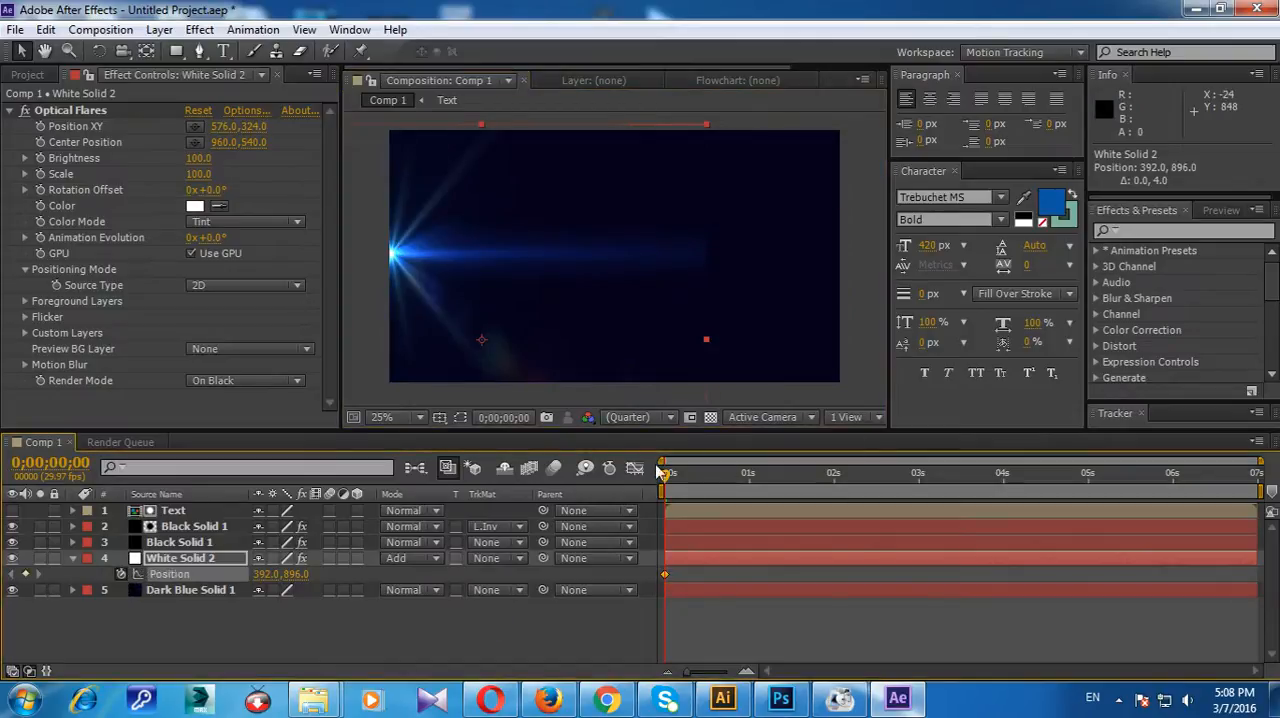
Step: Keyframe White Solid 2's position at 2392, 896 at 0;00;02;21 and at 2756, 896 at 0;00;02;26, previewing the motion
left_click_drag(664, 482, 893, 478)
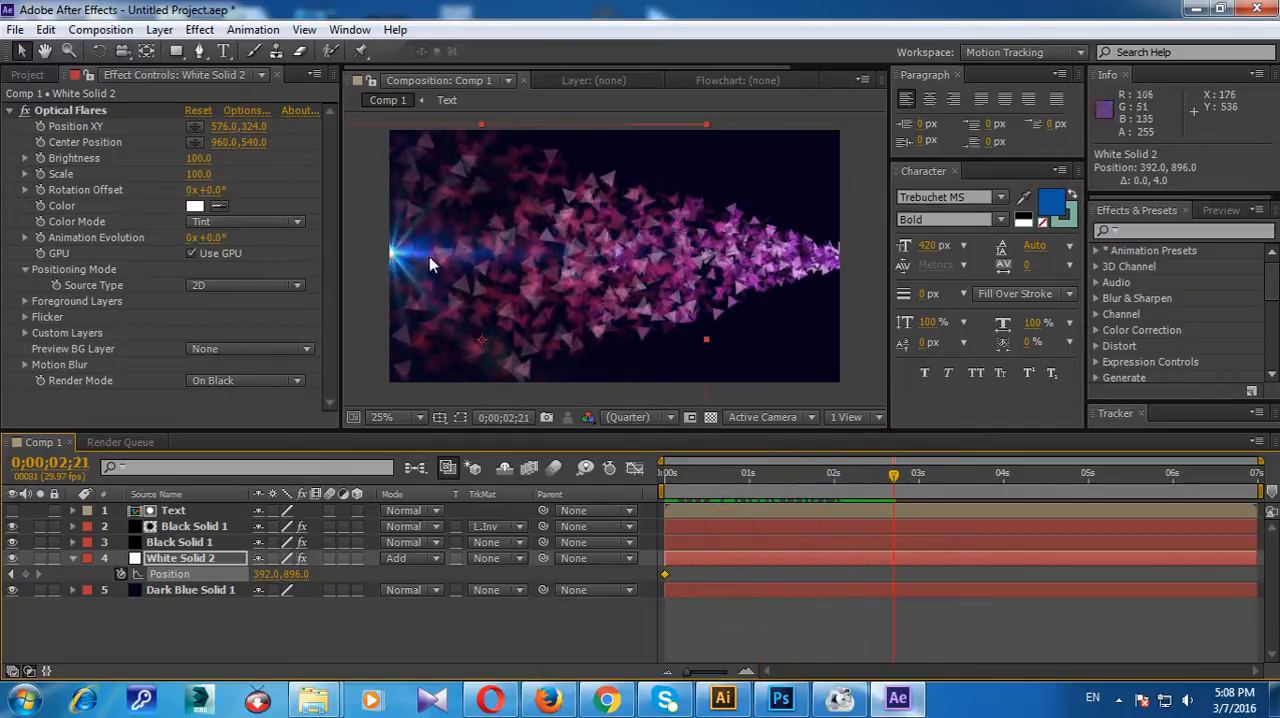
left_click_drag(421, 258, 872, 268)
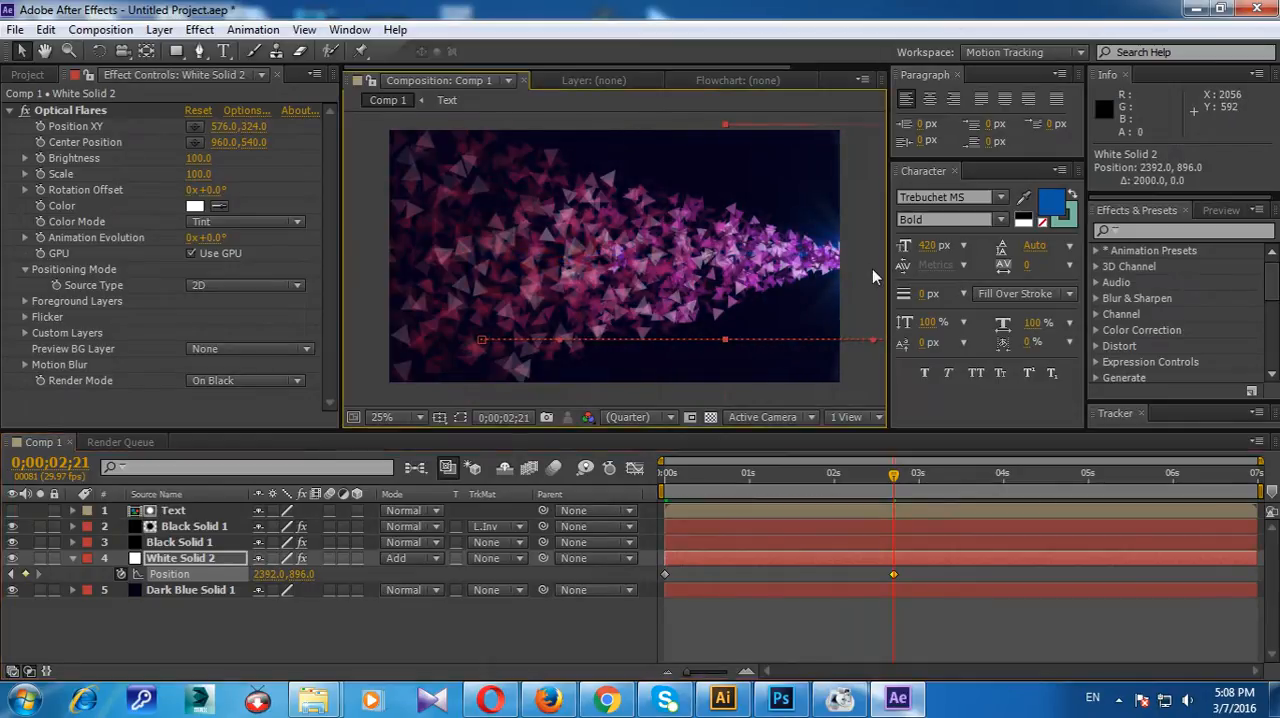
key("space")
left_click_drag(878, 294, 949, 259)
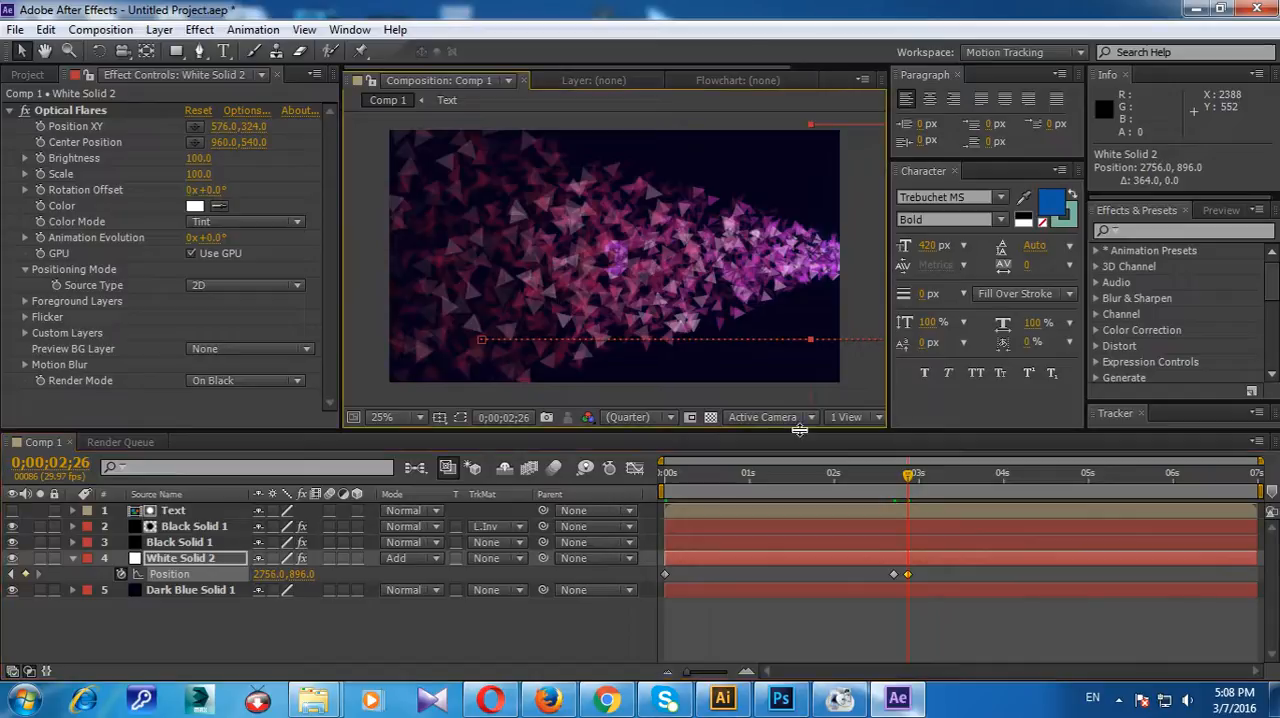
key("KP_0")
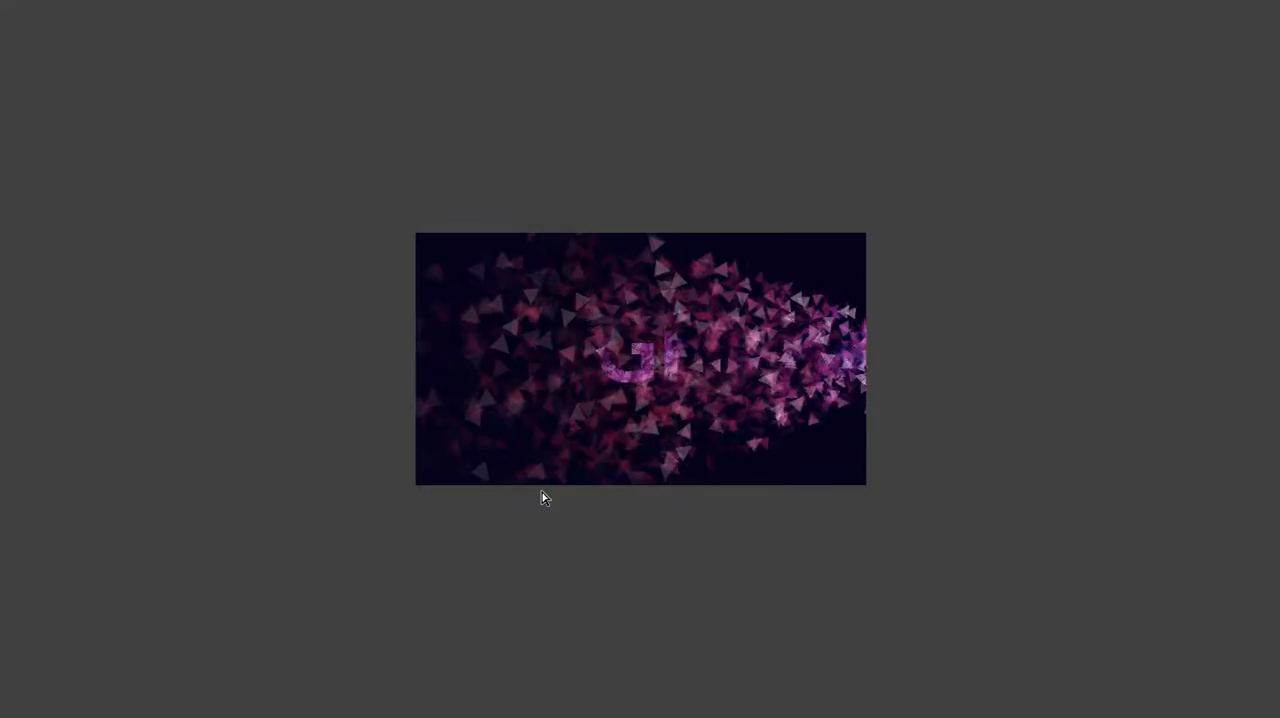
key("space")
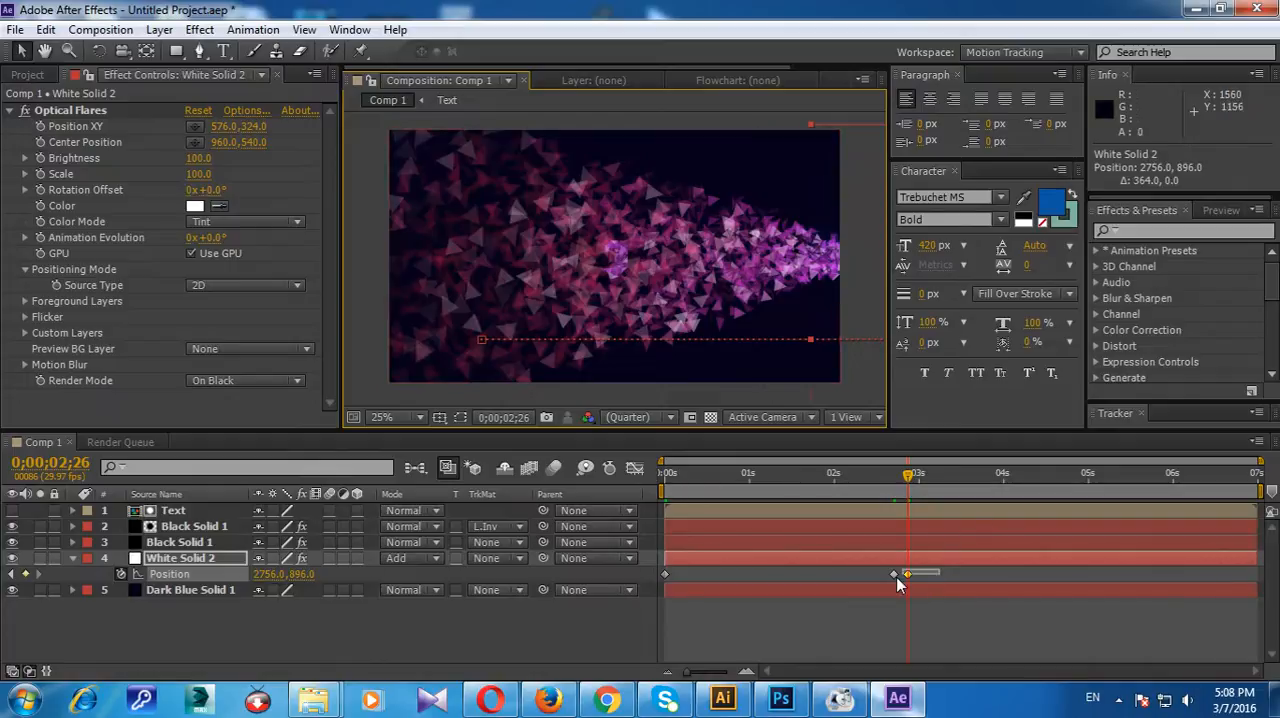
Step: Reveal Black Solid 1's particle keyframes and move White Solid 2's last two Position keyframes to 0;00;03;03, leaving the 2392, 896 one
left_click(72, 542)
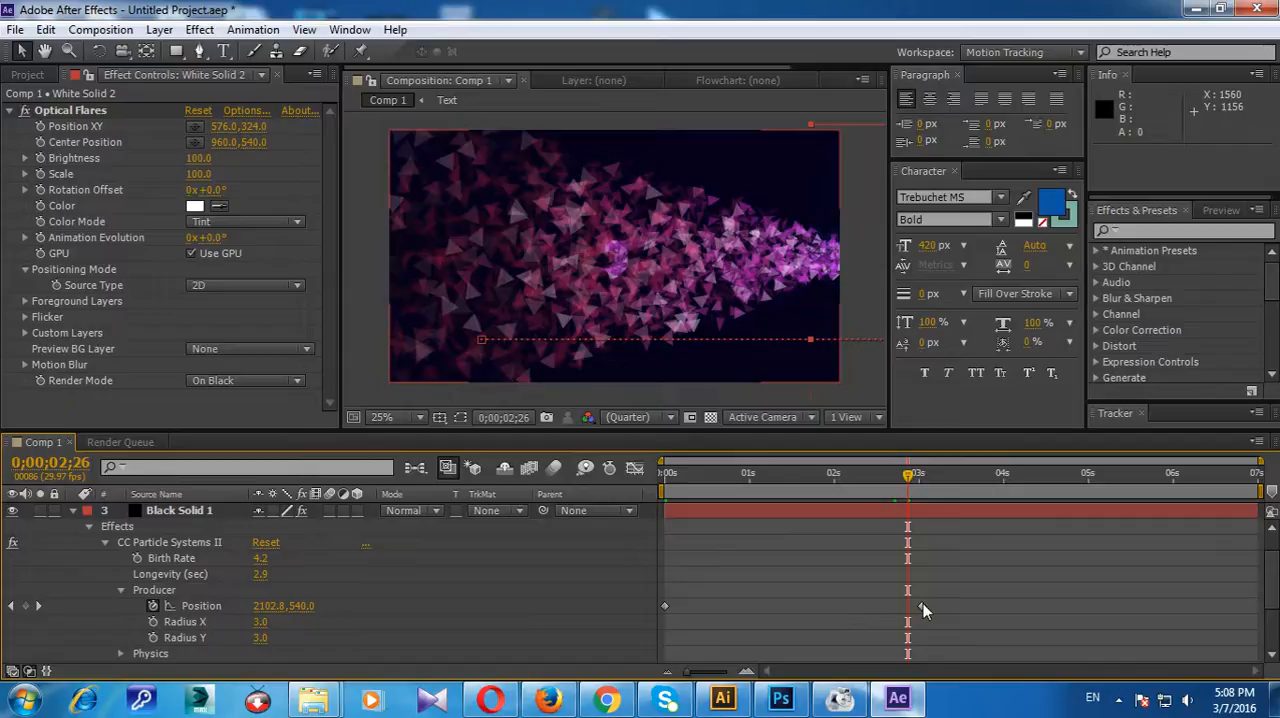
left_click_drag(907, 474, 643, 510)
scroll(757, 629, "down", 1)
scroll(757, 629, "down", 1)
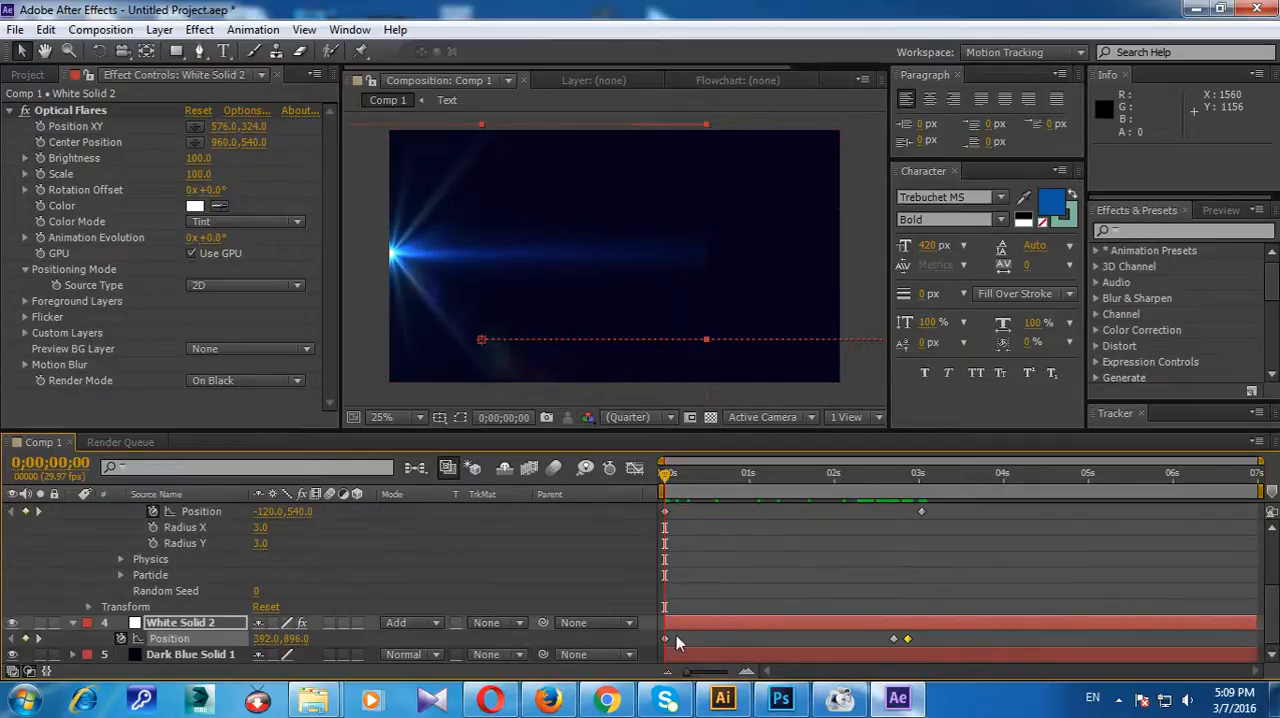
left_click_drag(910, 639, 926, 640)
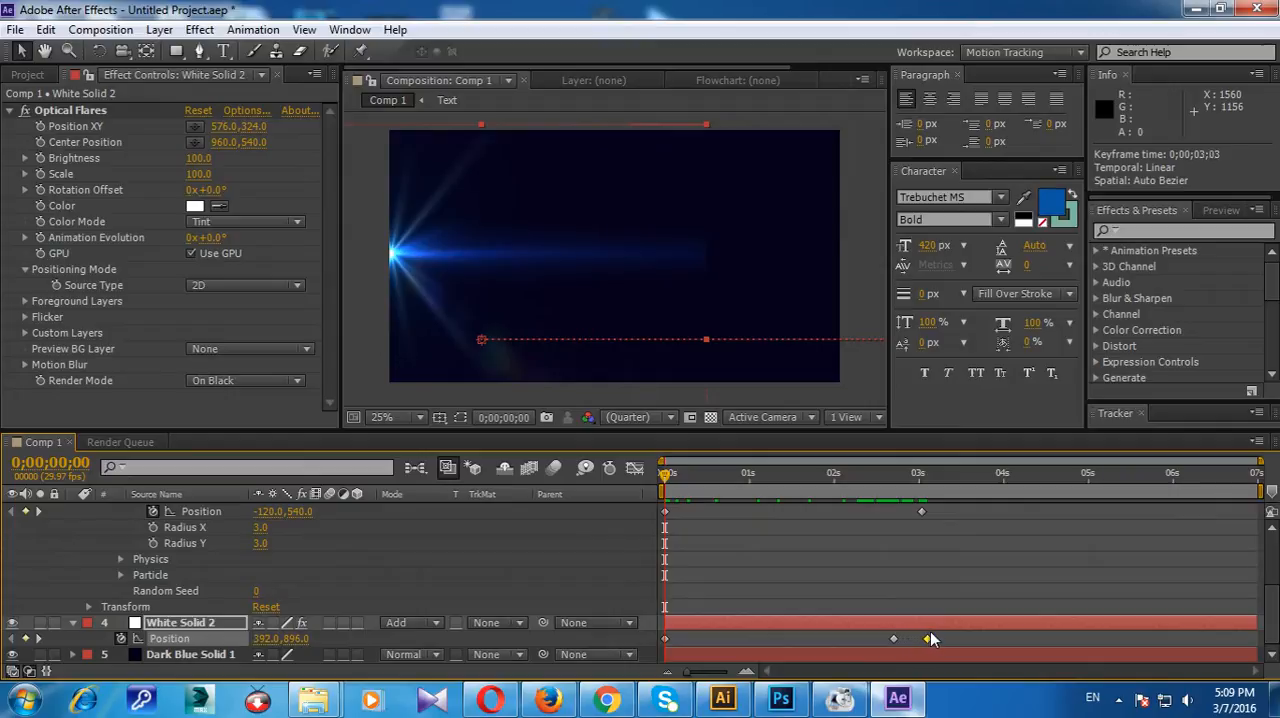
left_click_drag(673, 481, 703, 483)
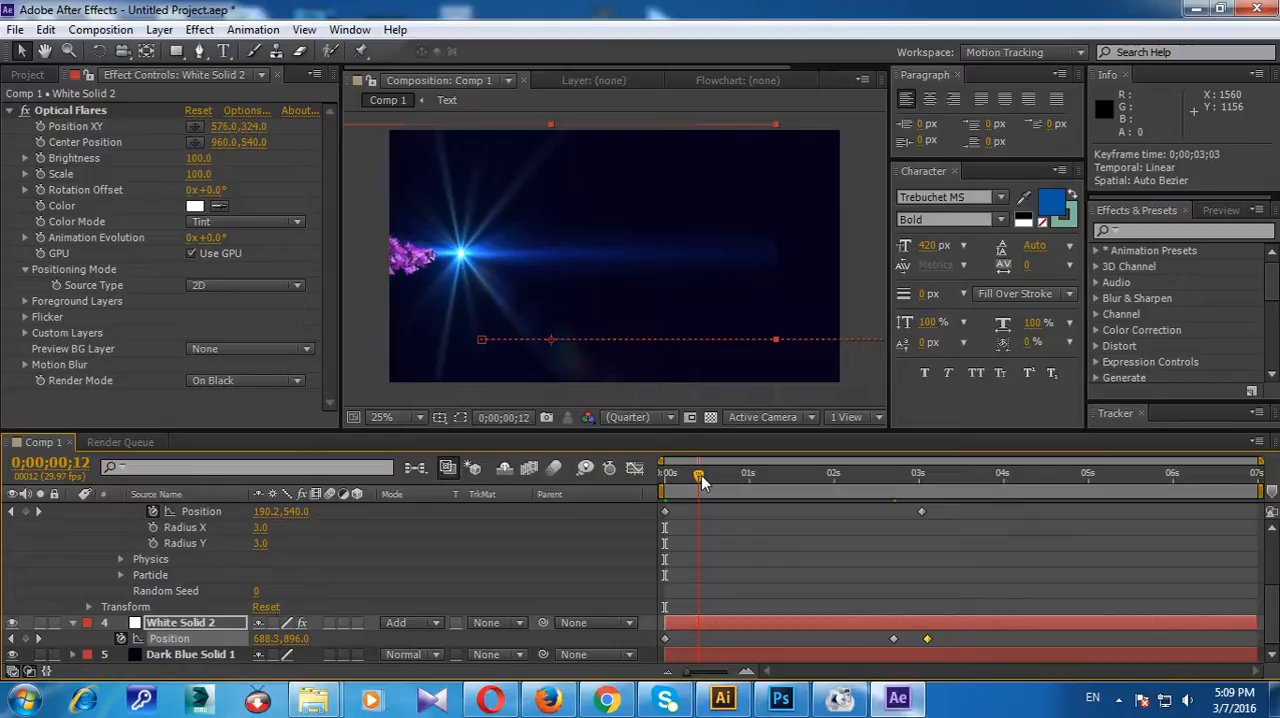
left_click_drag(898, 643, 930, 632)
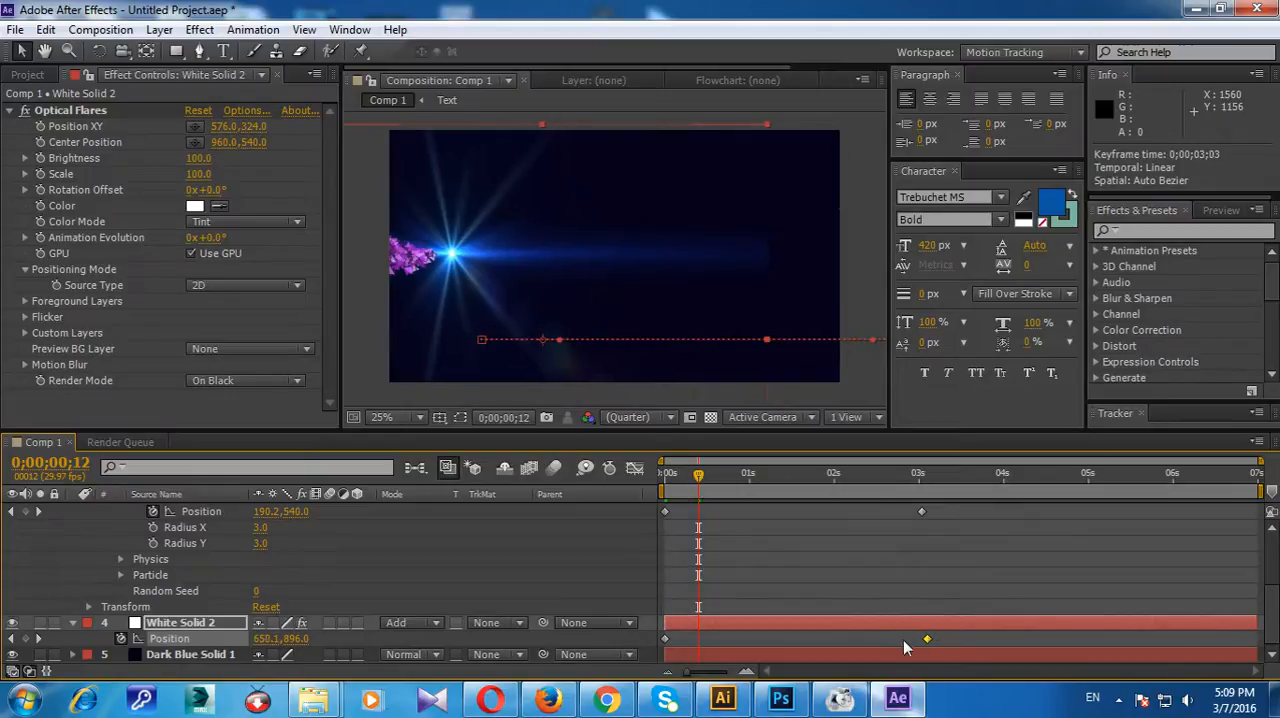
Step: Try White Solid 2's end Position keyframe at 0;00;03;21 and 0;00;02;18, and settle it at 0;00;03;00 to match the particle stream
left_click_drag(926, 641, 978, 639)
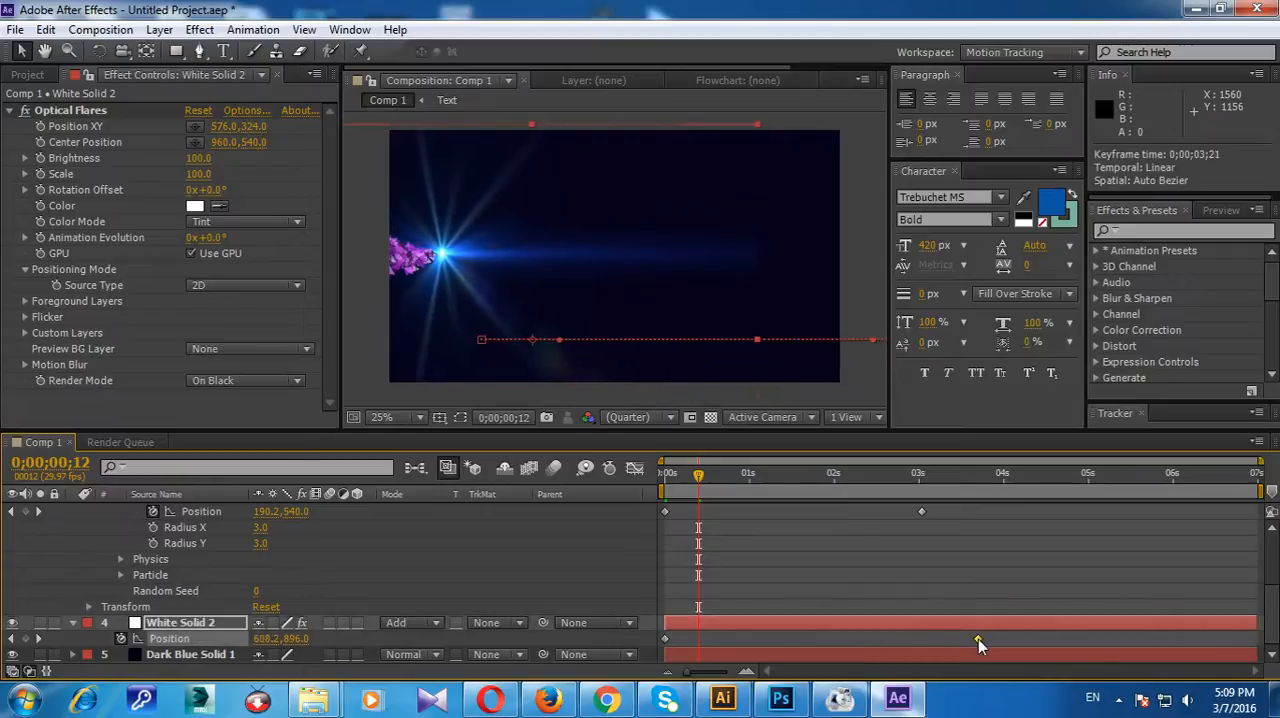
left_click_drag(705, 482, 645, 481)
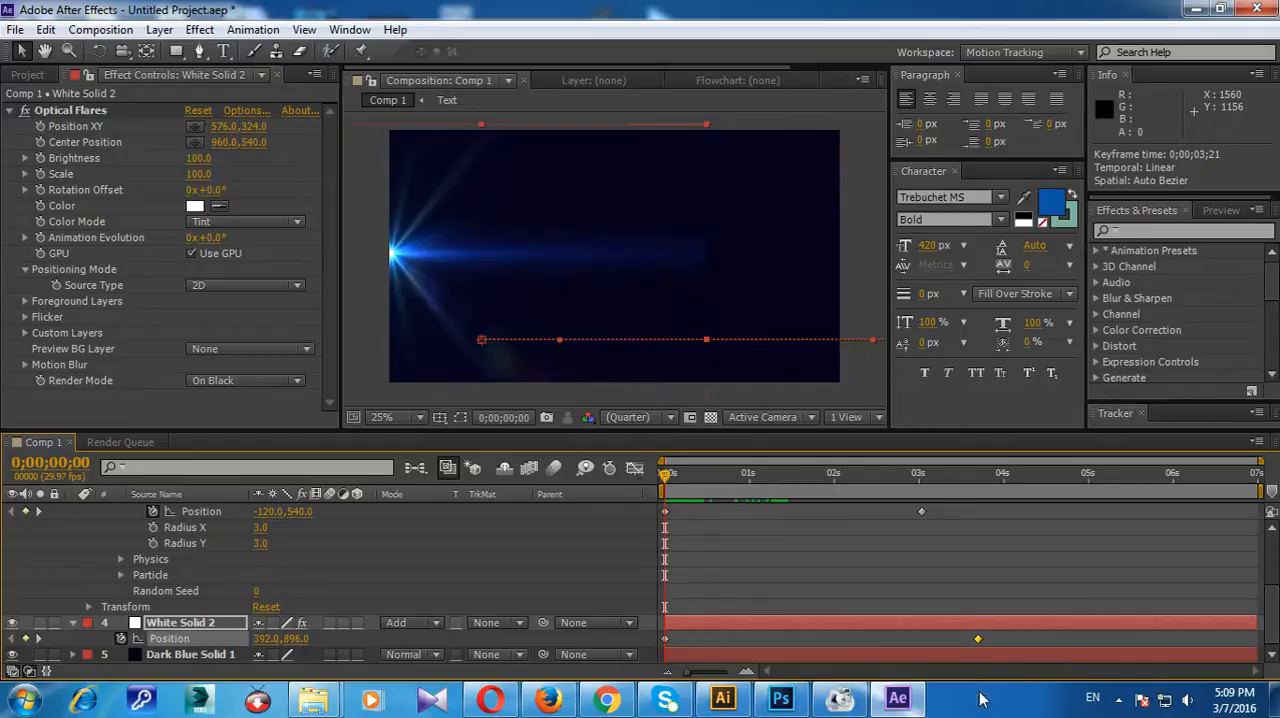
left_click_drag(980, 640, 885, 640)
left_click_drag(670, 472, 763, 475)
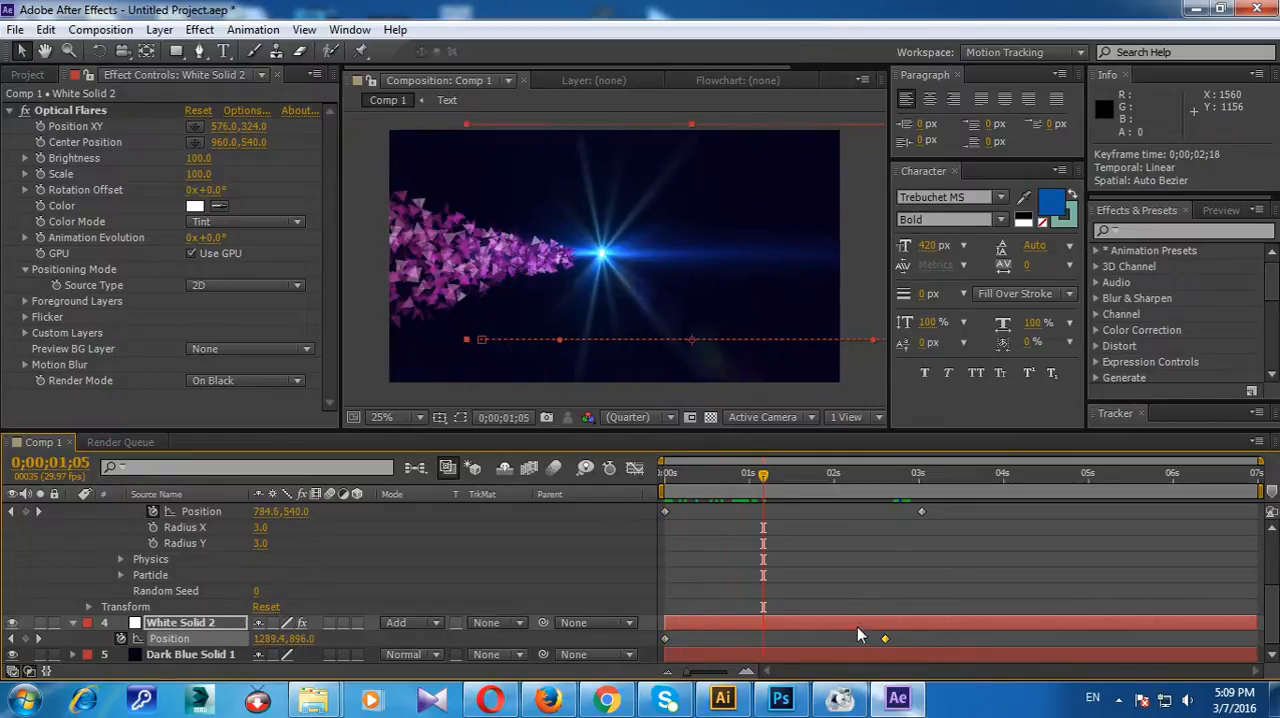
left_click_drag(882, 638, 909, 634)
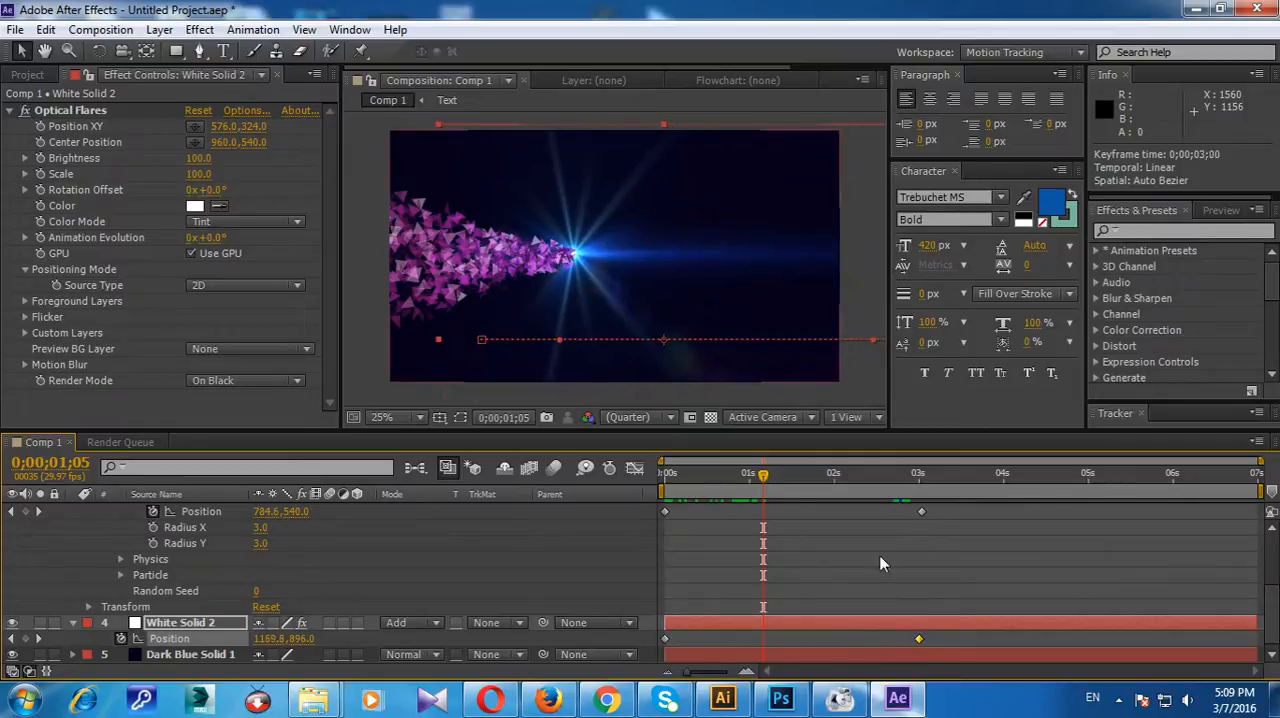
Step: Retime White Solid 2's end Position keyframe to 0;00;03;02, scrubbing to compare the flare with the particle stream
left_click_drag(766, 482, 866, 478)
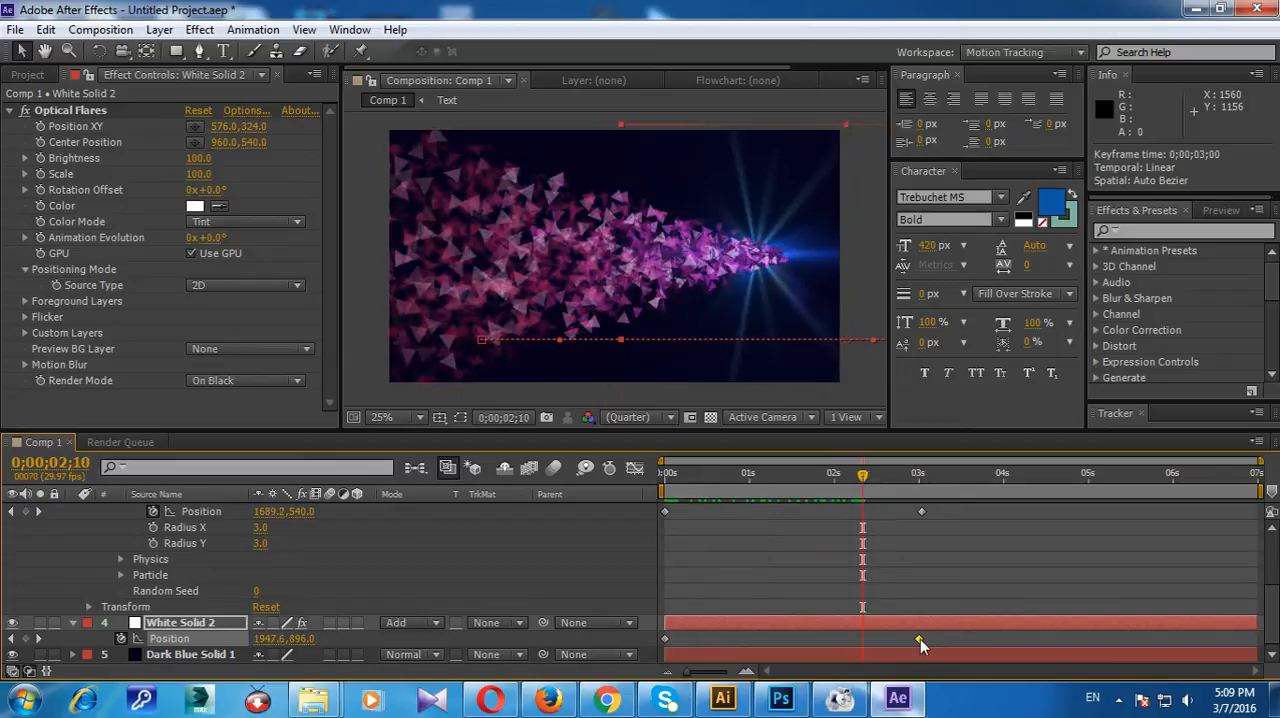
left_click_drag(918, 640, 931, 638)
left_click_drag(867, 478, 921, 490)
left_click_drag(934, 640, 928, 638)
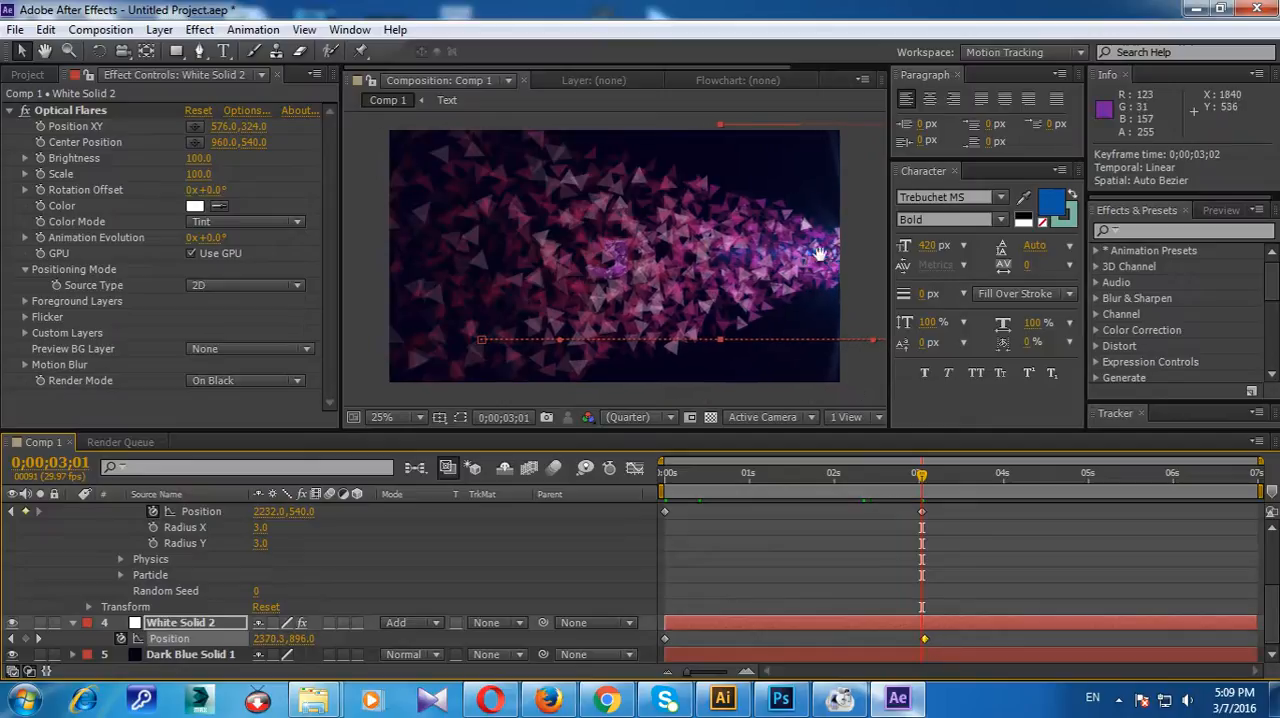
Step: Inspect the Producer position point of Black Solid 1's CC Particle Systems II and show the composition rulers
scroll(786, 284, "down", 4)
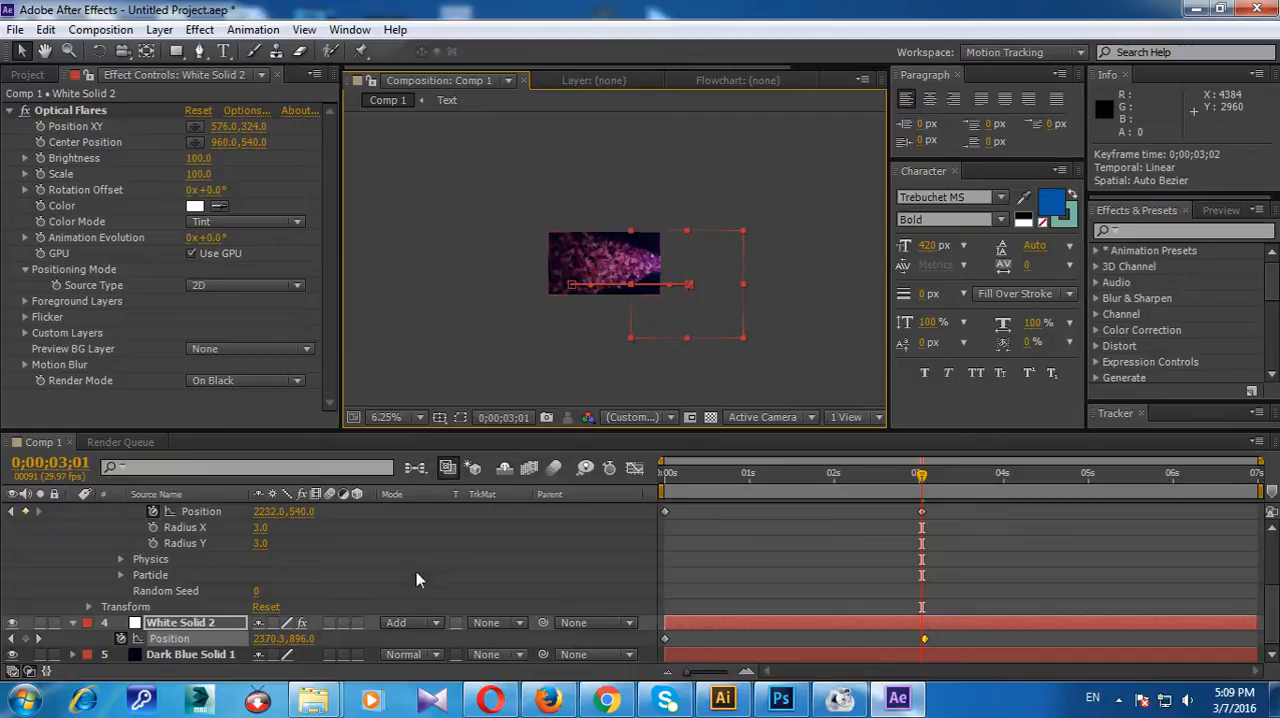
scroll(205, 534, "up", 2)
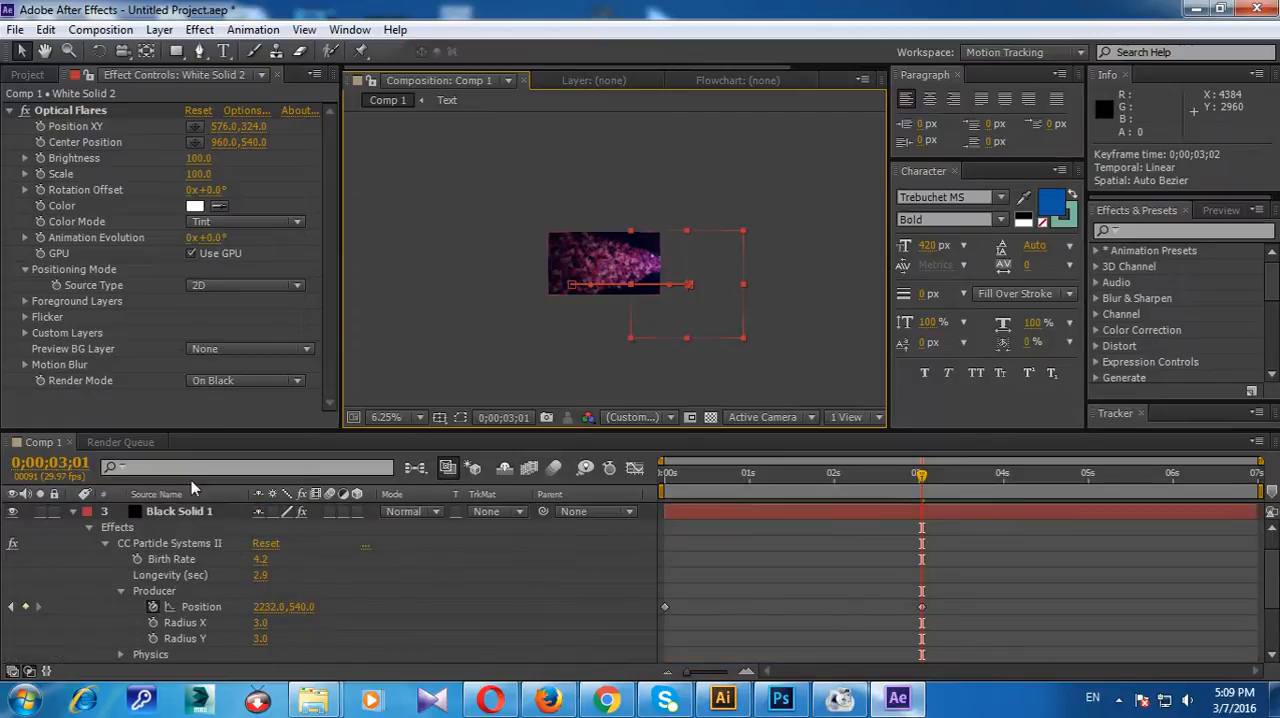
left_click(162, 530)
left_click(196, 174)
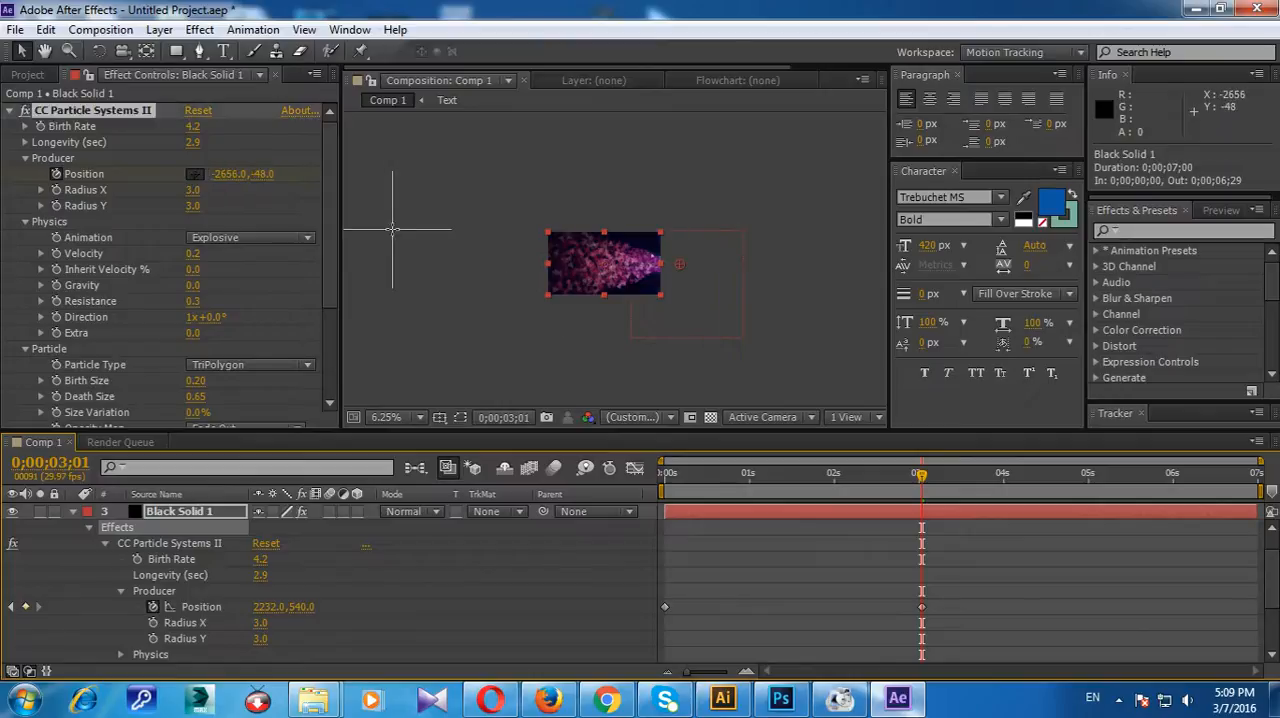
key("Escape")
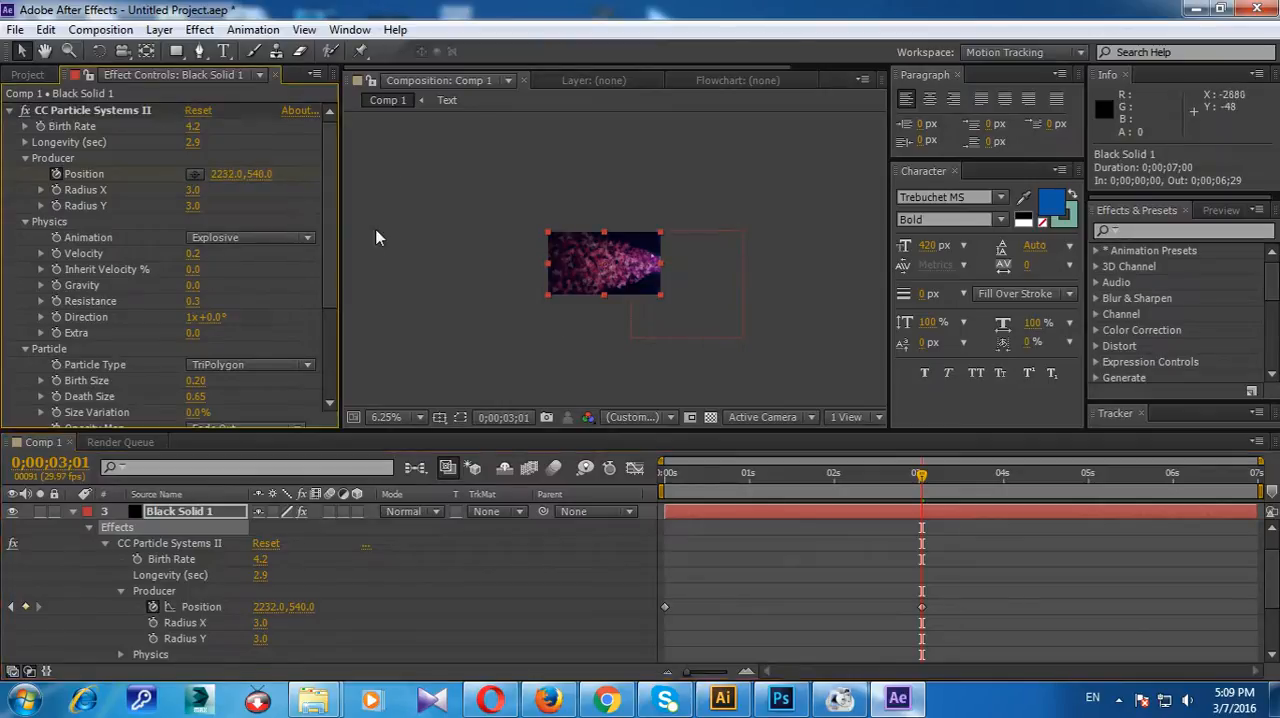
left_click(394, 201)
key("ctrl+r")
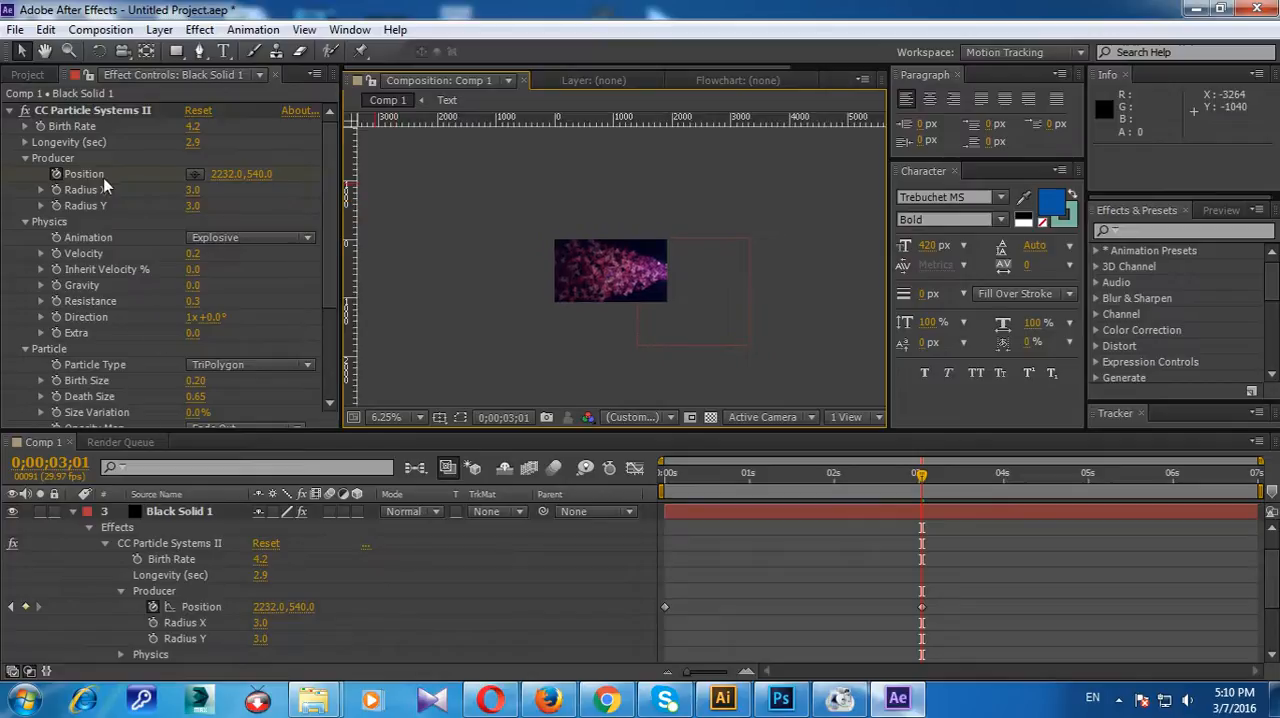
Step: Place a vertical guide at 2224 through the particle Producer's end position and check its alignment with the position point
left_click(141, 175)
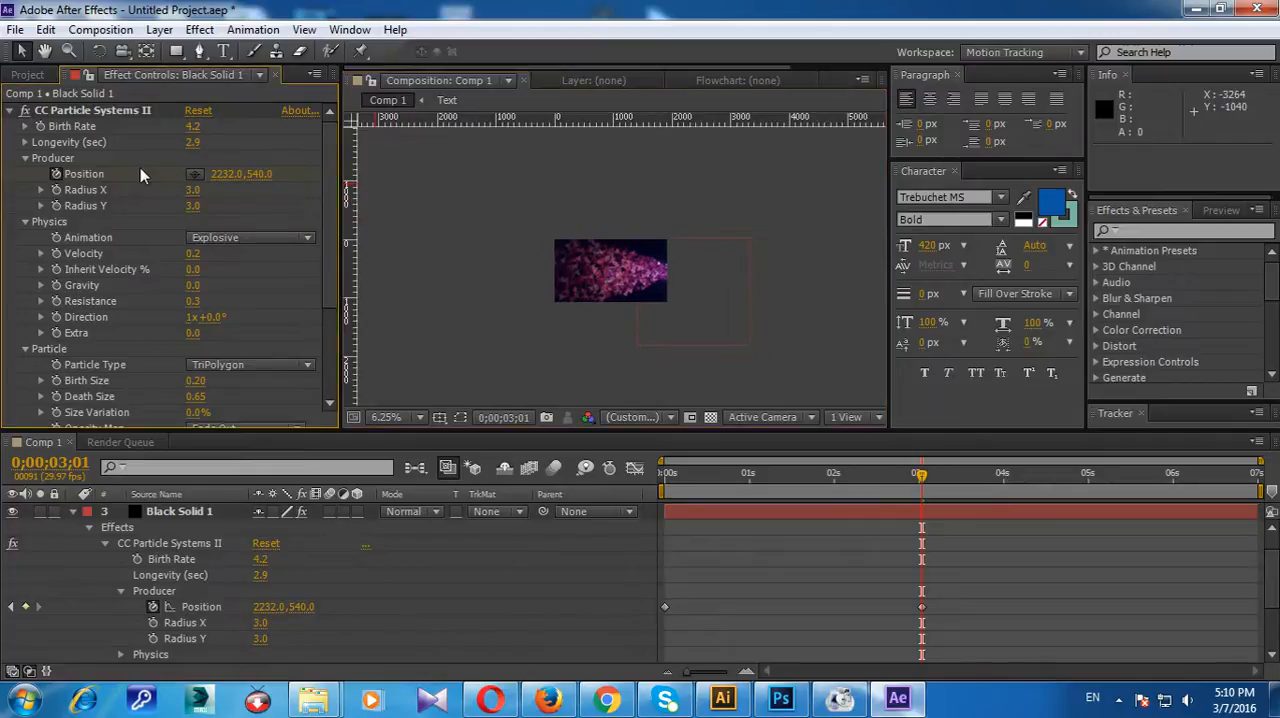
left_click(200, 174)
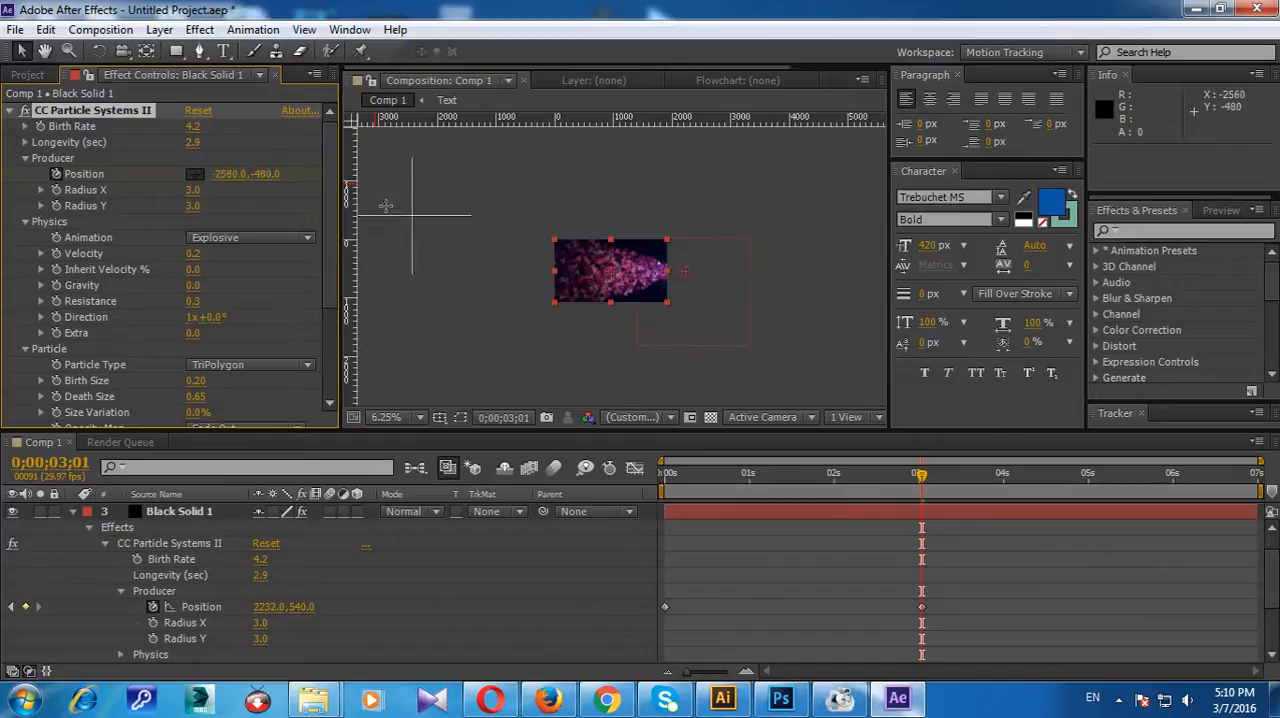
left_click(352, 195)
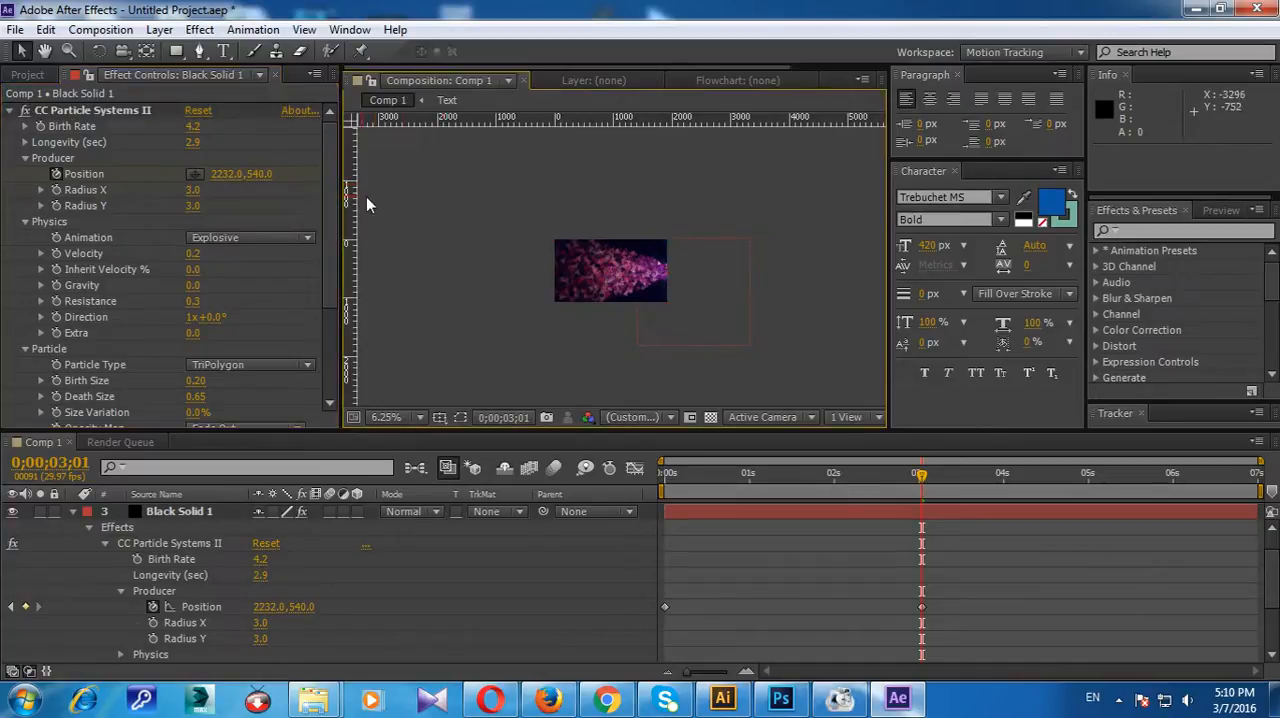
left_click_drag(350, 240, 685, 236)
left_click(195, 175)
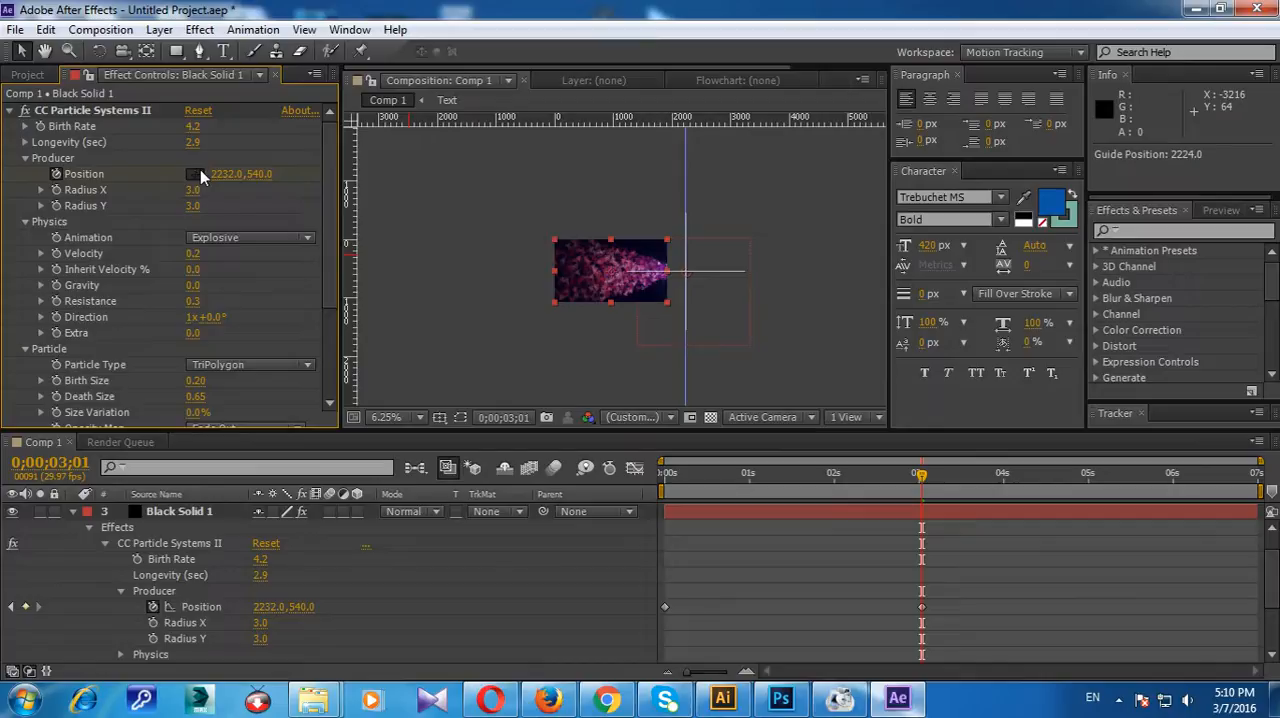
left_click(535, 102)
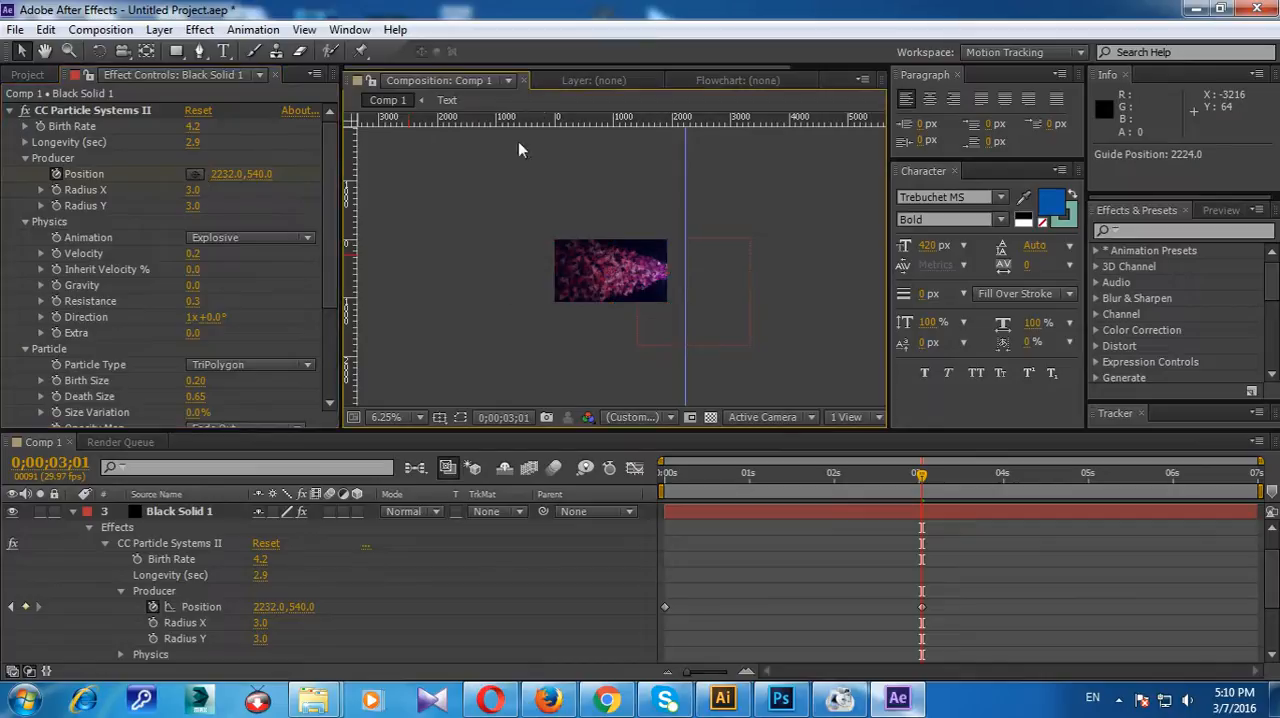
Step: Align White Solid 2's last two Position keyframes with the guide, at 2224, 880 for 0;00;03;01 and 2224, 888 for the one after
left_click(73, 514)
left_click(195, 559)
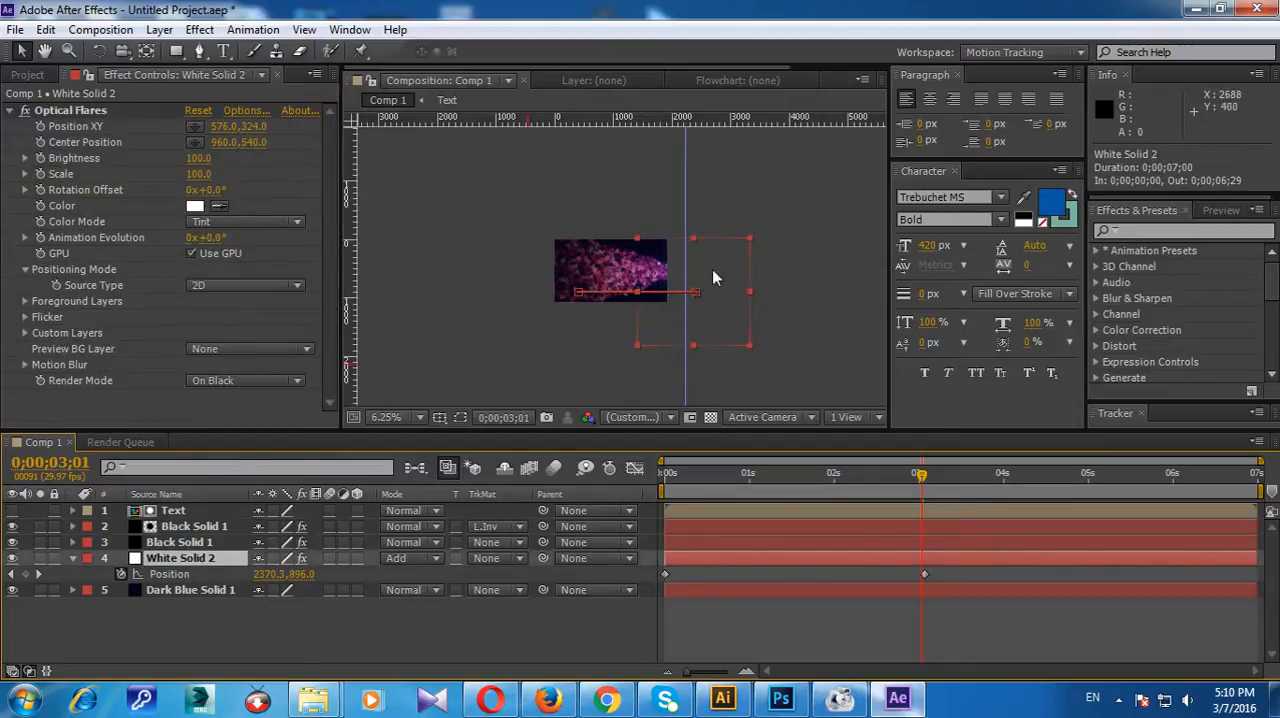
left_click_drag(726, 276, 720, 275)
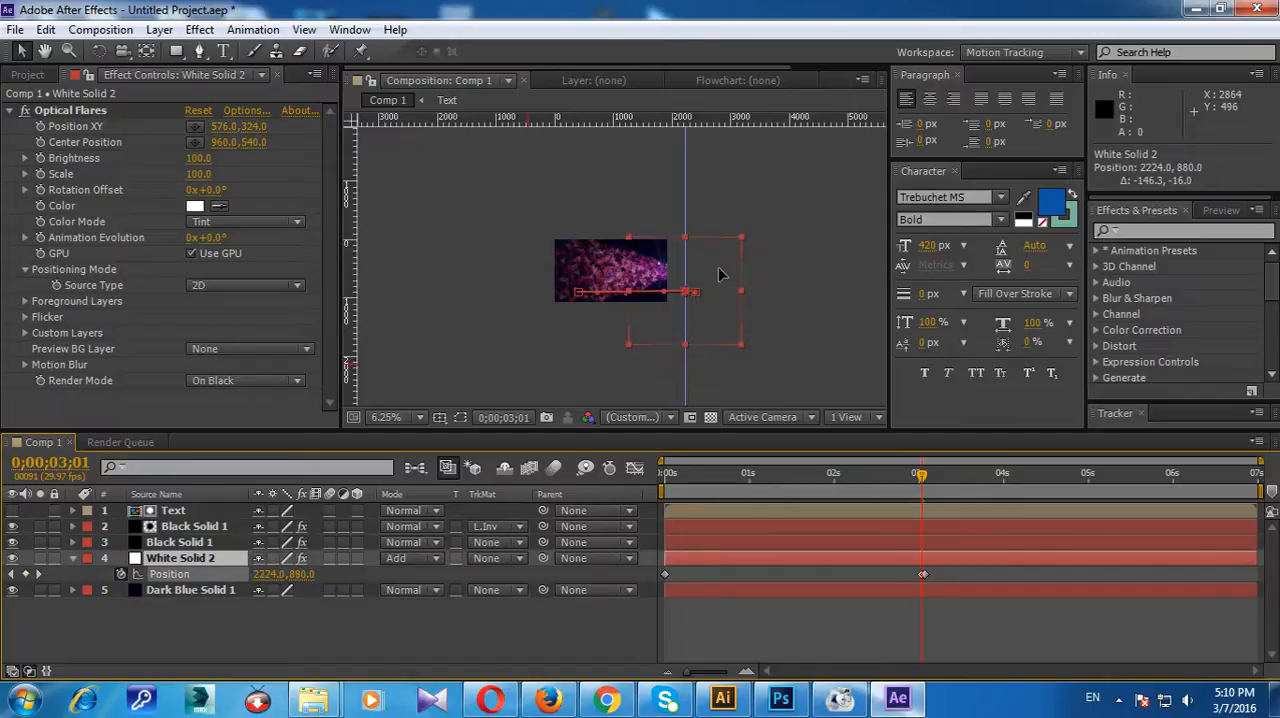
scroll(719, 299, "up", 2)
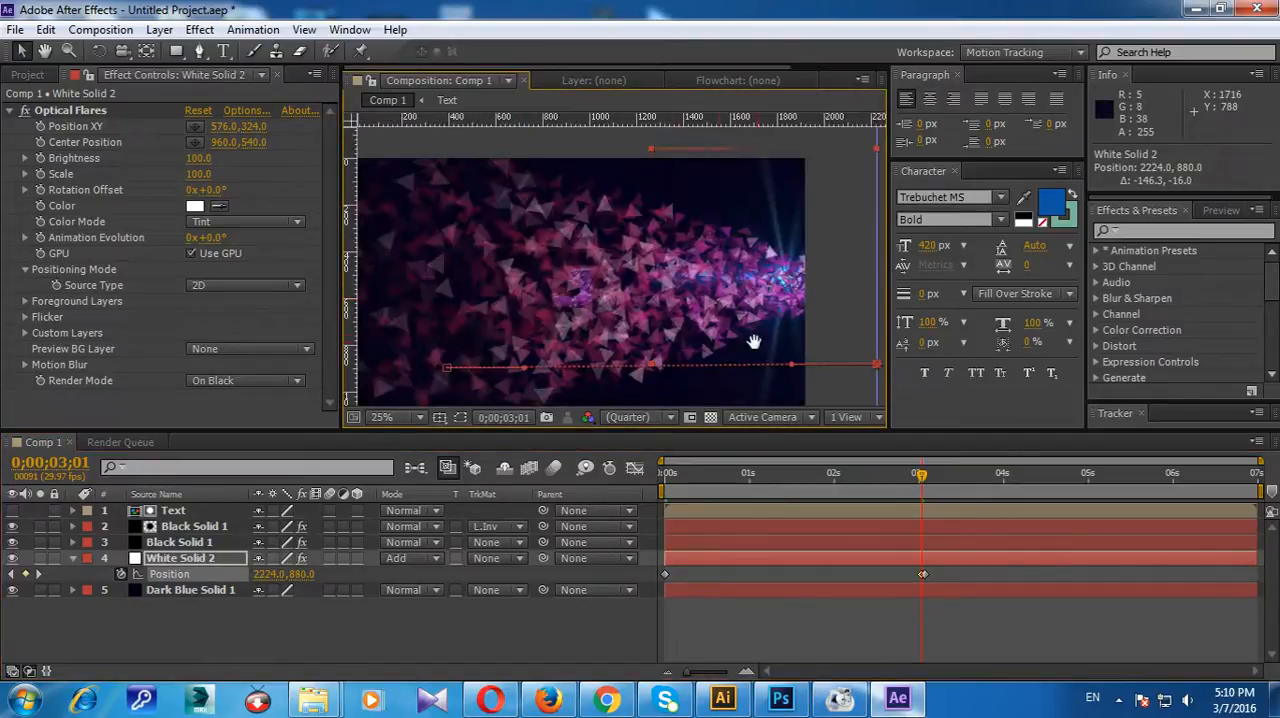
left_click_drag(760, 349, 417, 285)
left_click_drag(575, 310, 537, 310)
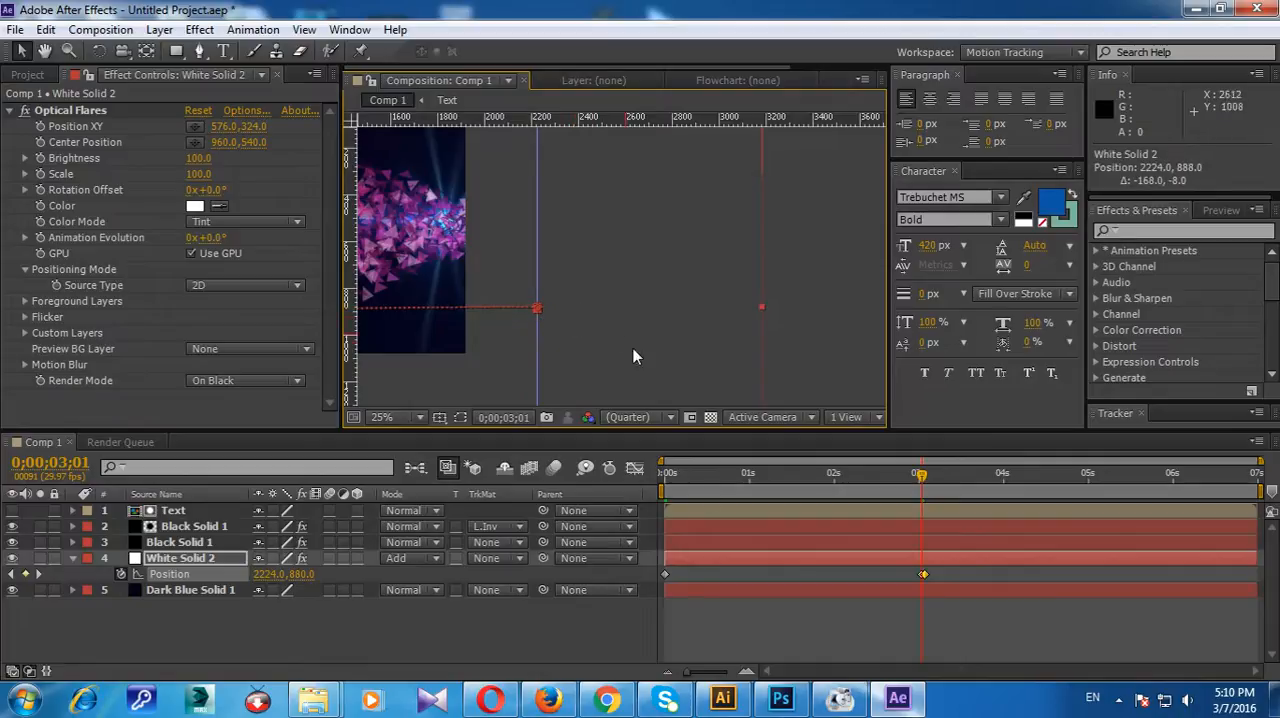
Step: Preview from the start how the flare moves along with the particle stream
left_click_drag(922, 477, 791, 476)
left_click_drag(455, 264, 608, 257)
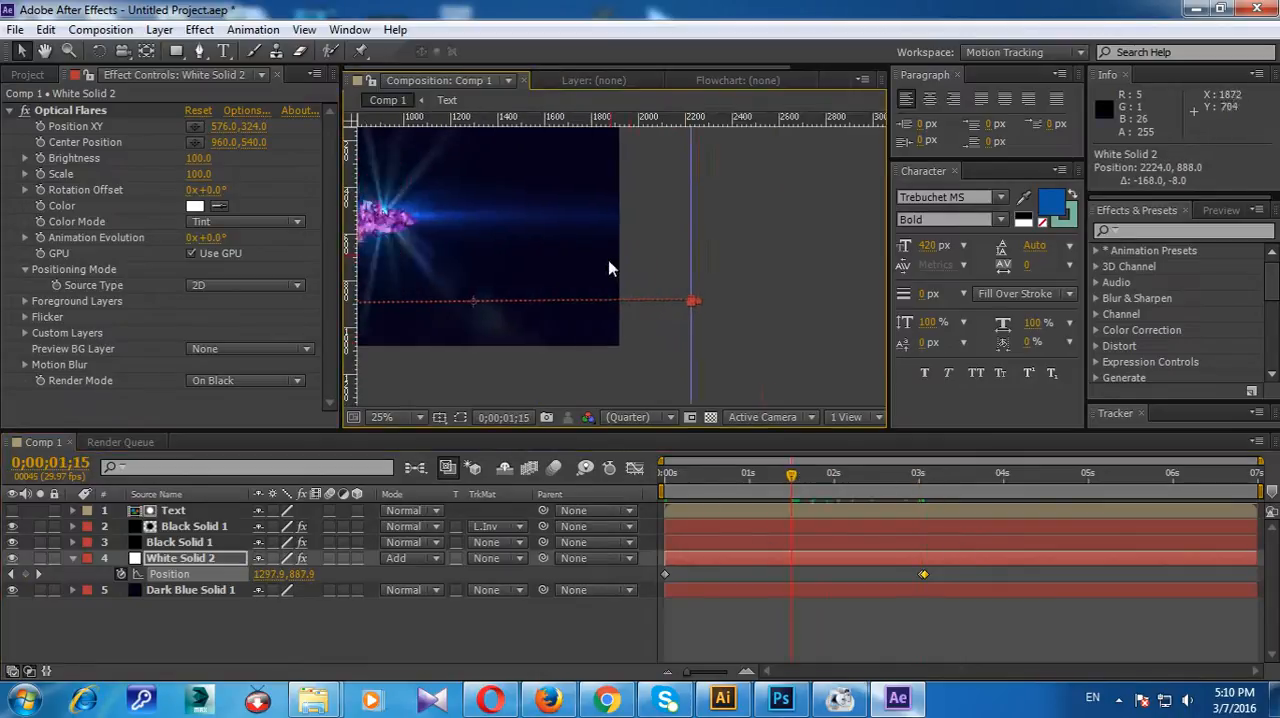
scroll(608, 257, "down", 4)
left_click_drag(791, 477, 563, 452)
key("space")
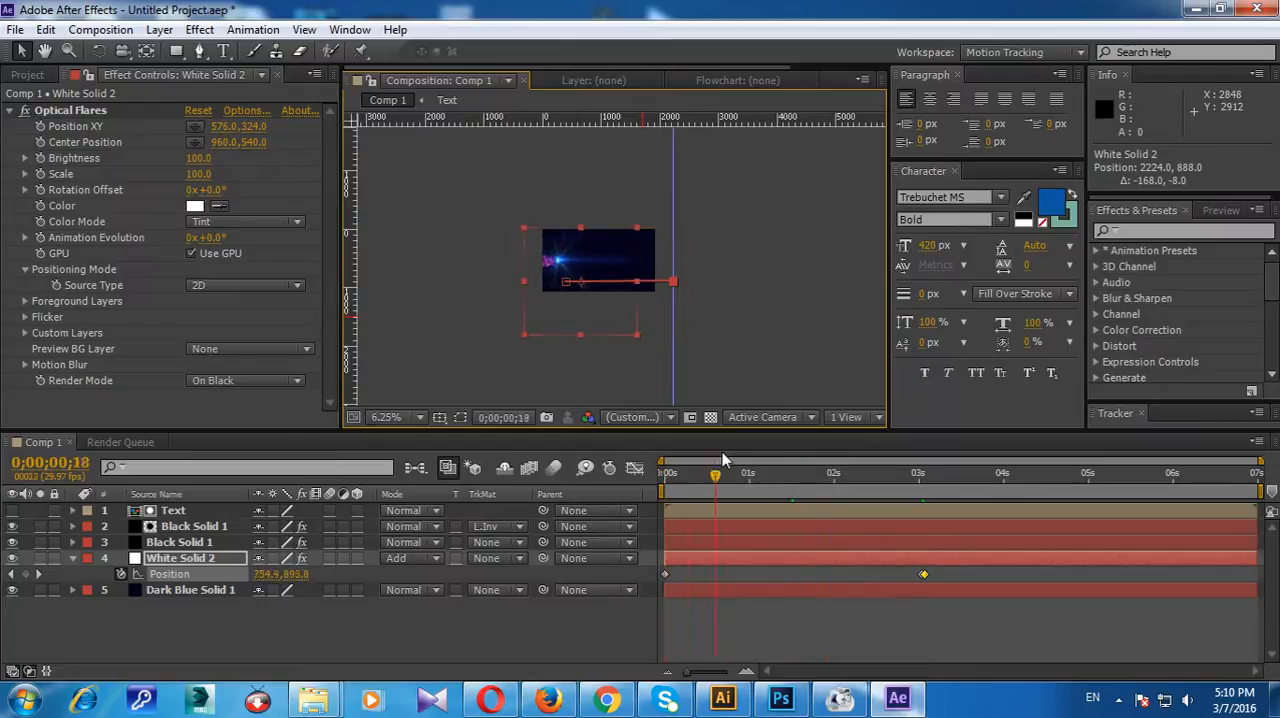
Step: Delay White Solid 2's end Position keyframes beyond 0;00;03;05, keep only one of them, and scrub to check the flare's timing
left_click_drag(901, 568, 934, 578)
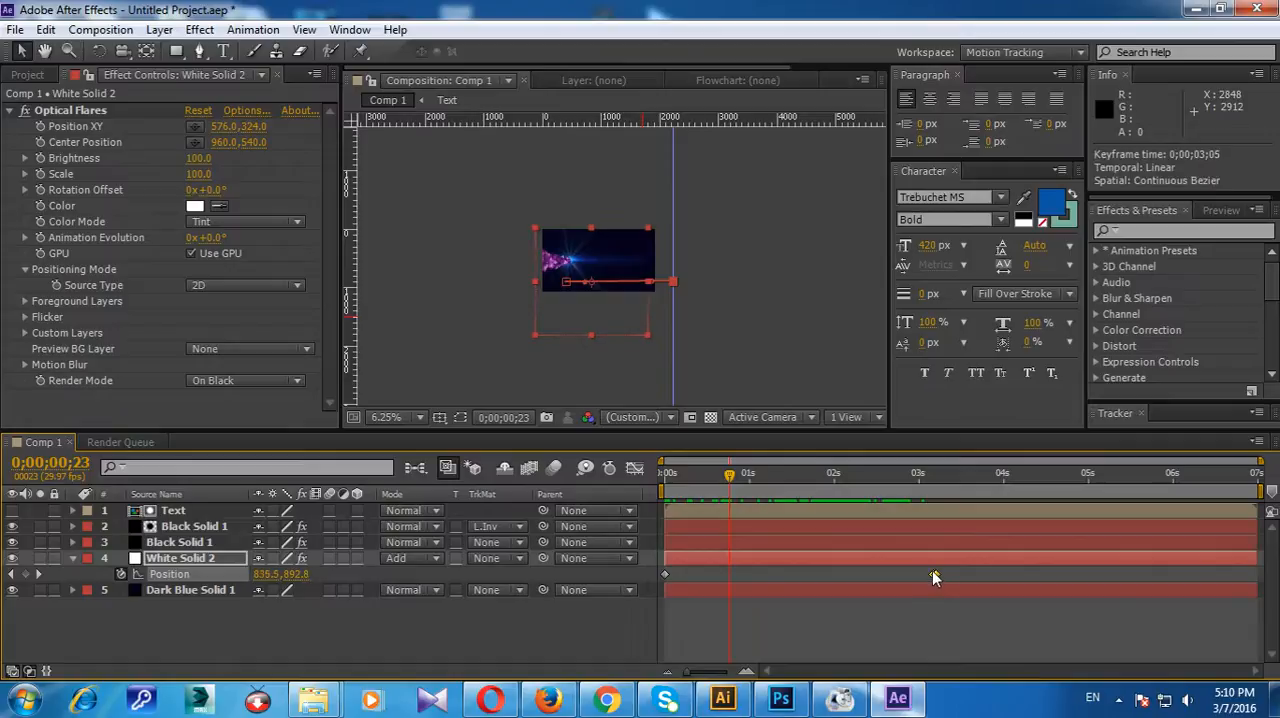
left_click_drag(760, 480, 970, 577)
left_click(960, 562)
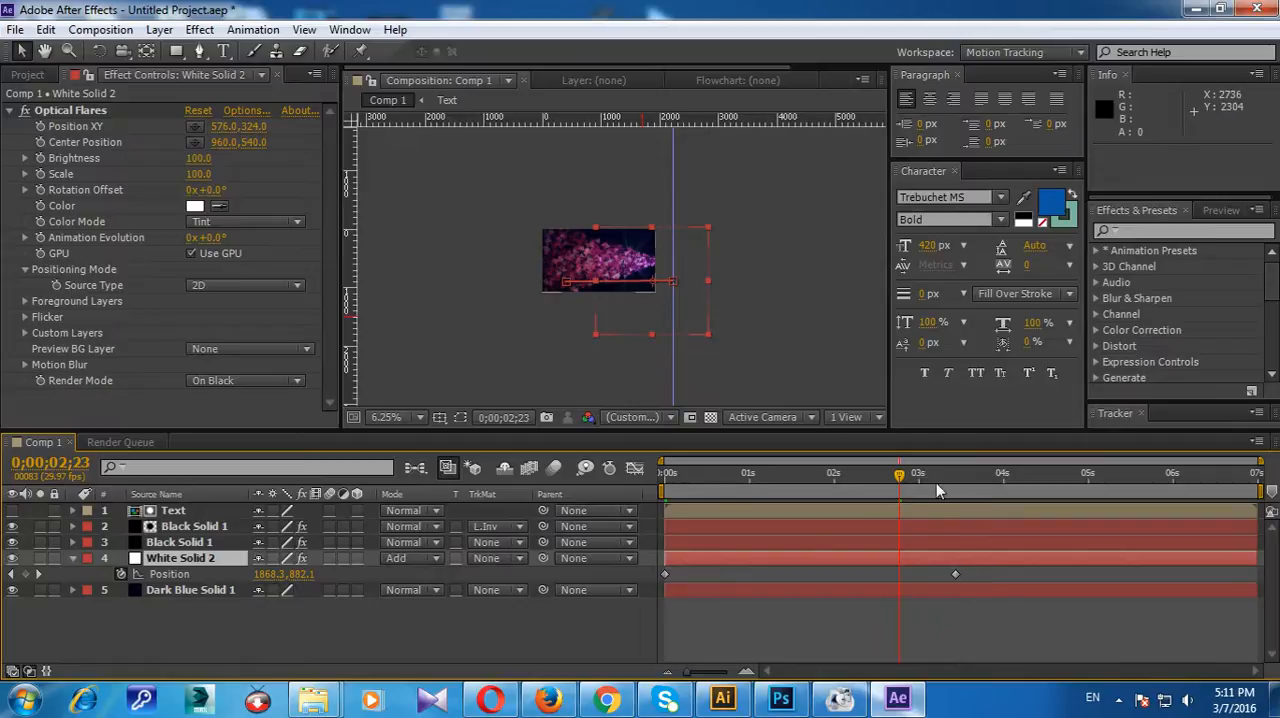
left_click_drag(900, 478, 929, 484)
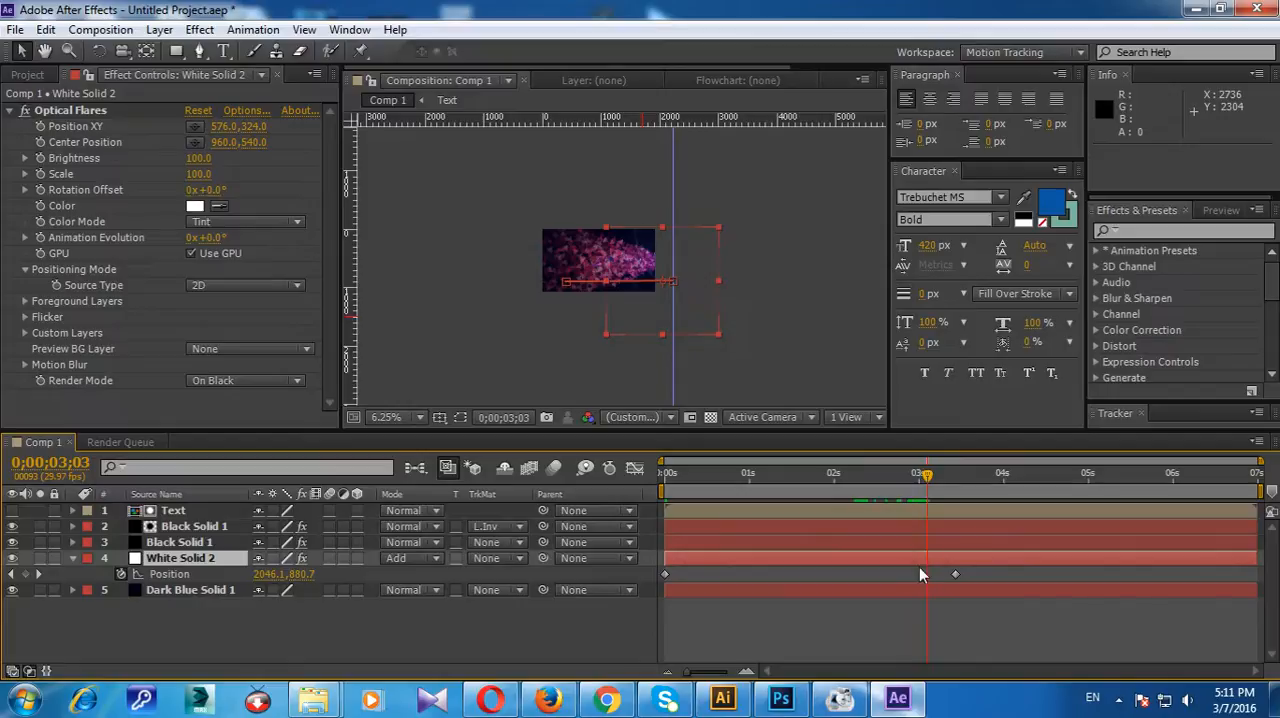
Step: Copy both Producer Position keyframes from Black Solid 1's CC Particle Systems II effect
left_click(72, 543)
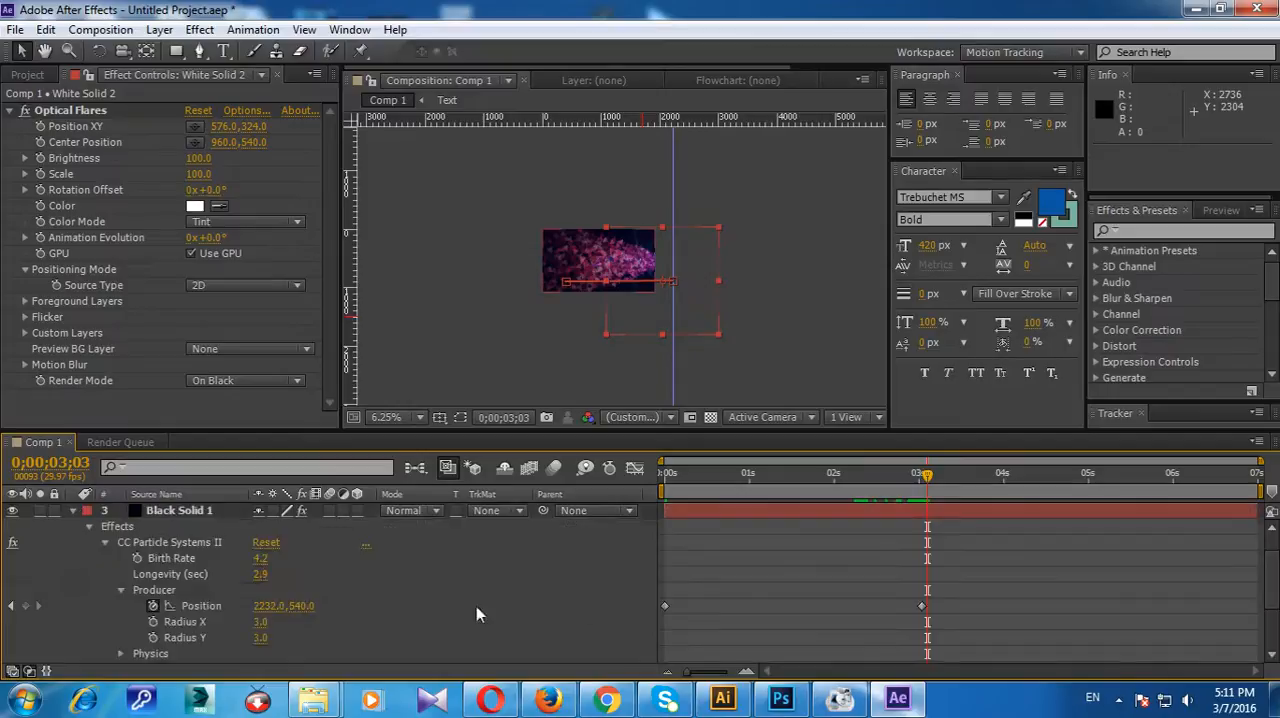
left_click_drag(927, 480, 921, 480)
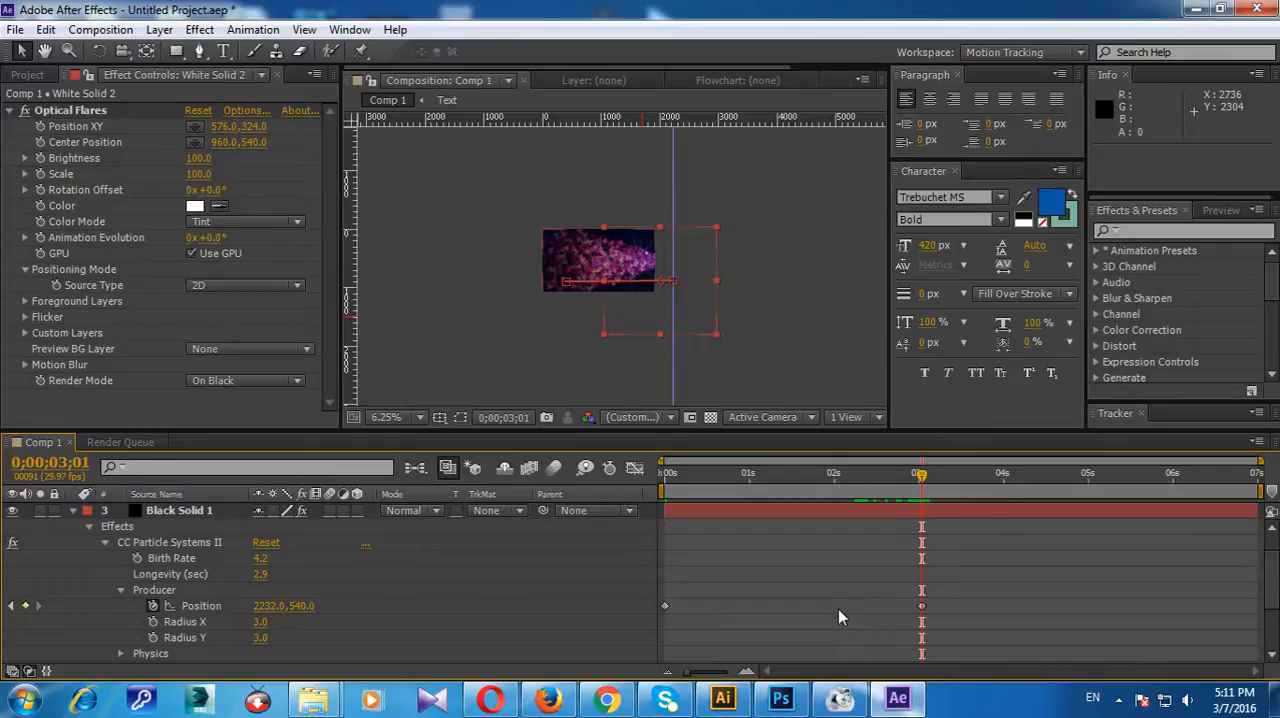
left_click_drag(993, 592, 687, 627)
right_click(667, 608)
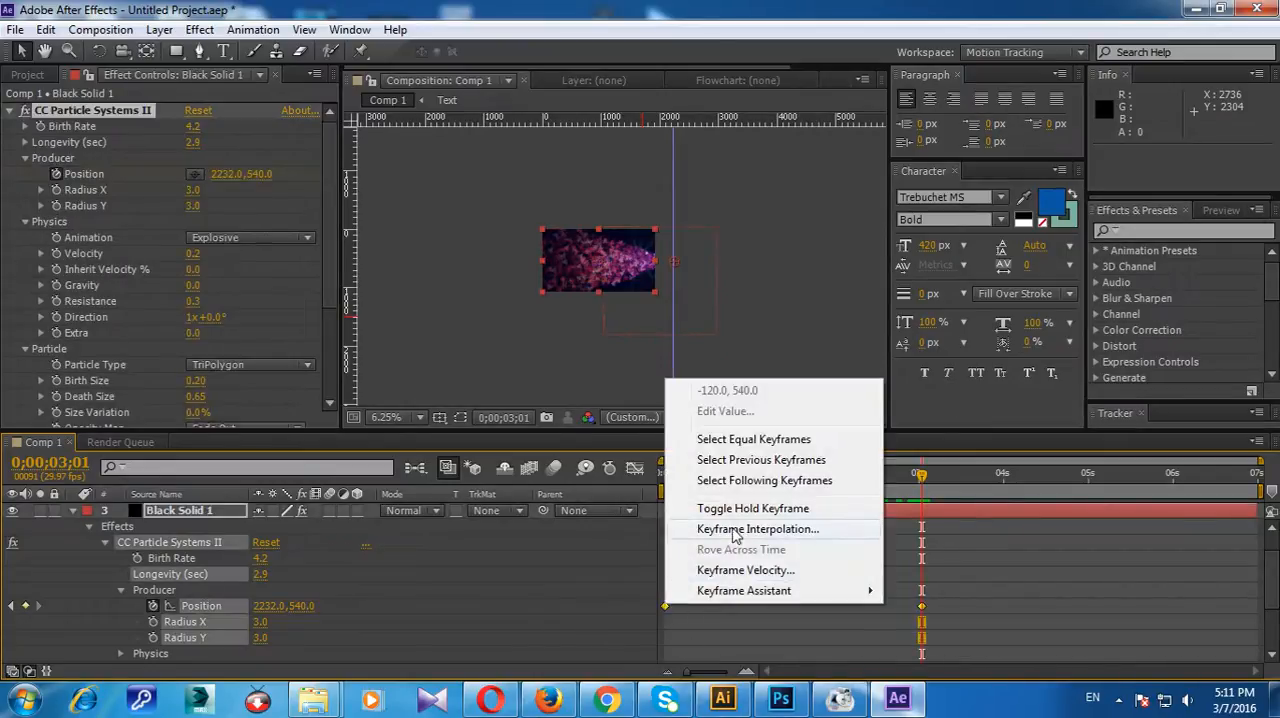
left_click_drag(977, 573, 572, 658)
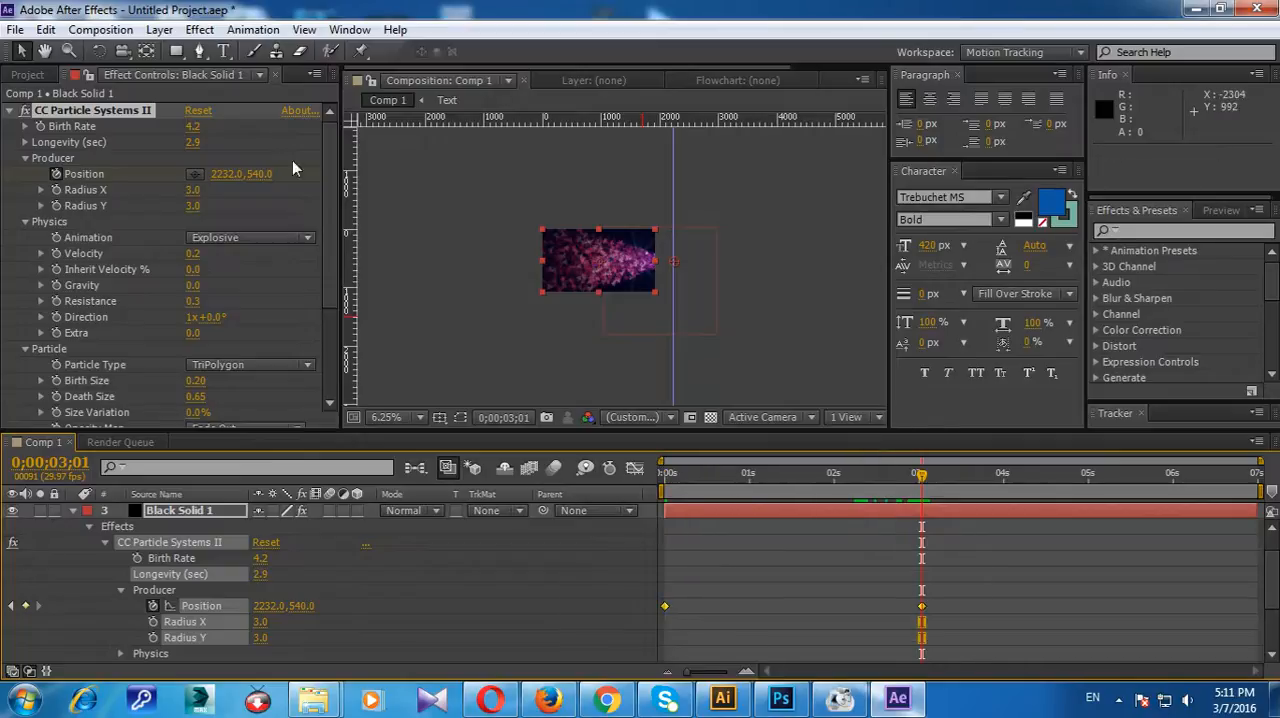
left_click(59, 31)
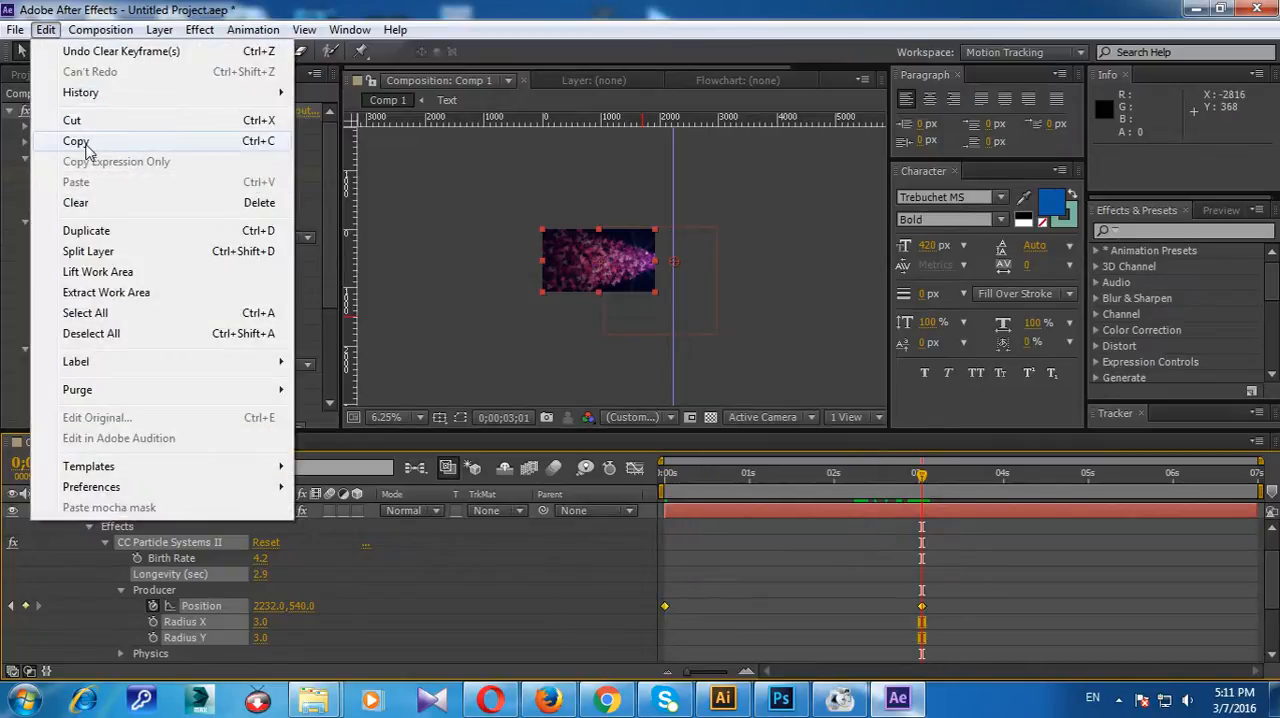
left_click(86, 146)
Step: Remove all Position keyframes from White Solid 2 by turning off its position animation
scroll(637, 622, "down", 2)
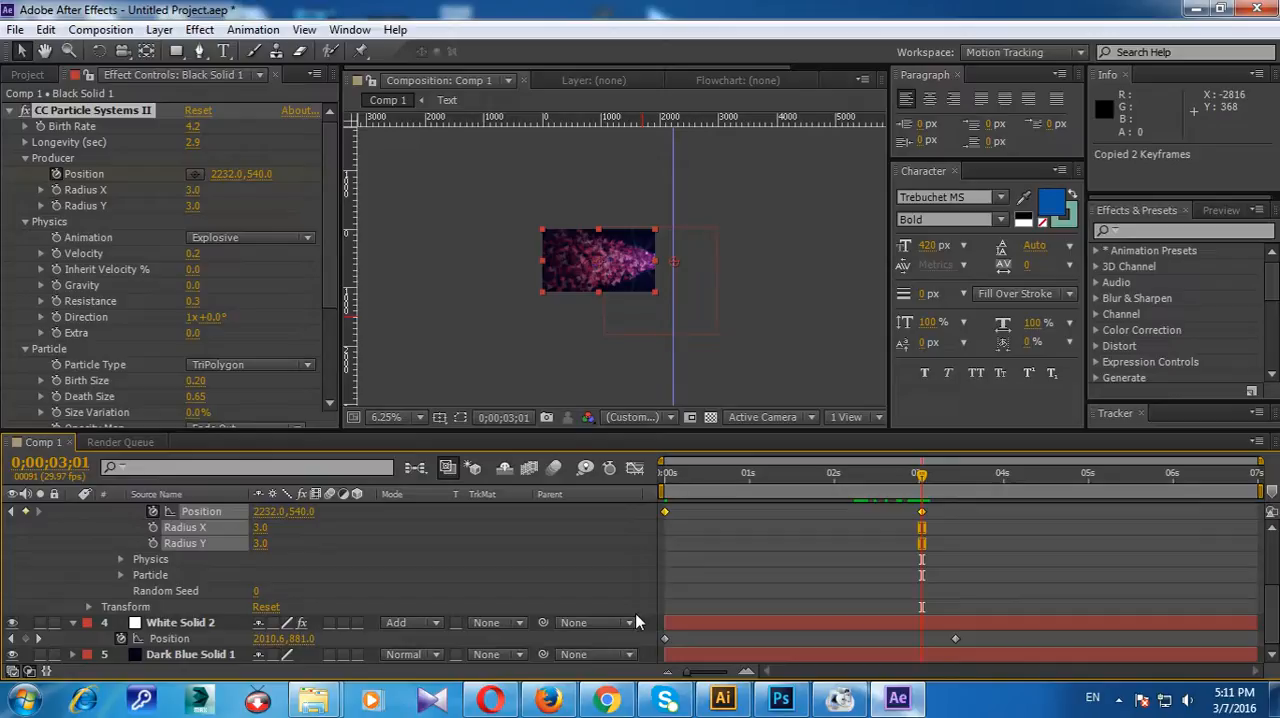
left_click(208, 624)
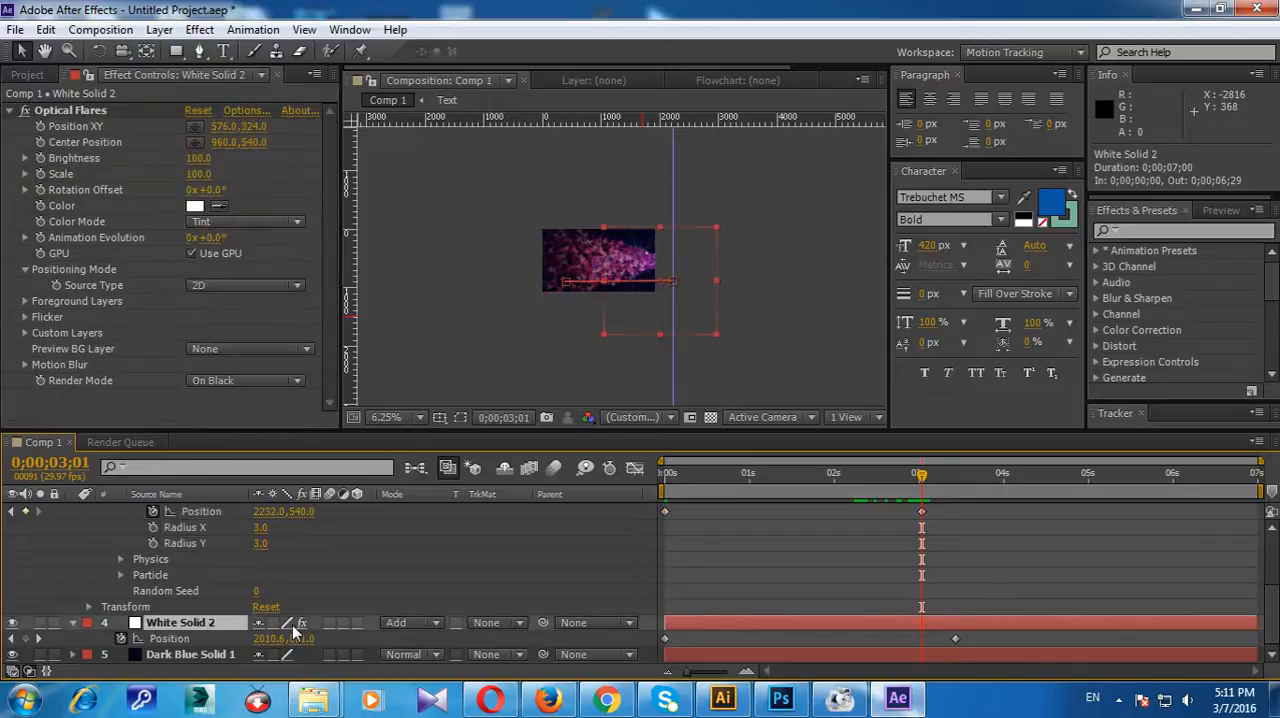
left_click(955, 638)
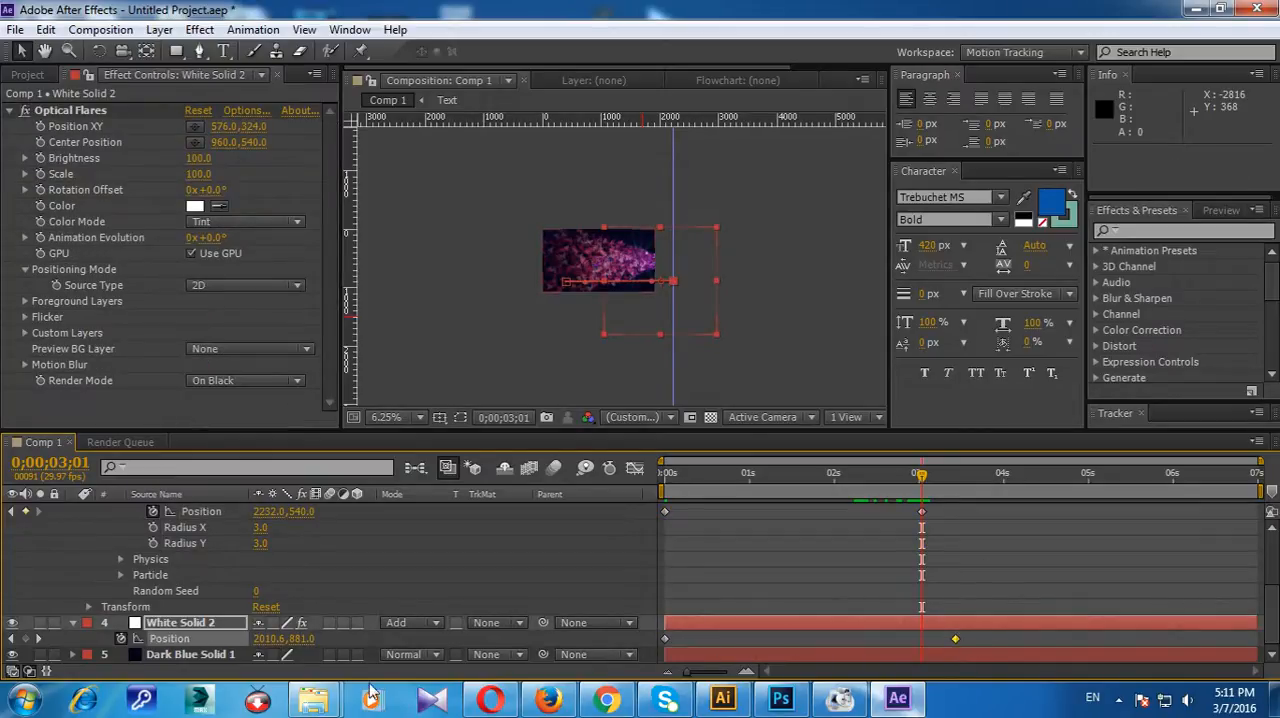
left_click(122, 638)
Step: Paste the copied Producer Position keyframes onto White Solid 2 at 0;00;00;00 and preview the result
left_click_drag(921, 476, 602, 475)
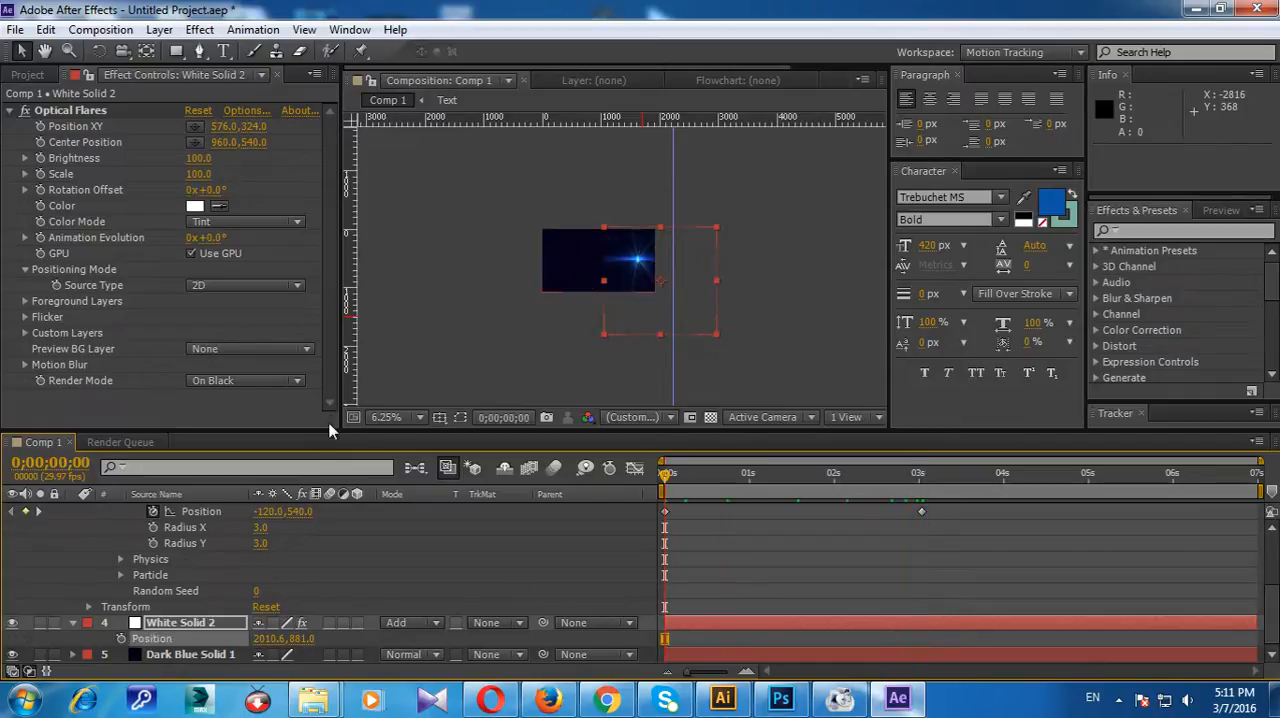
left_click(168, 624)
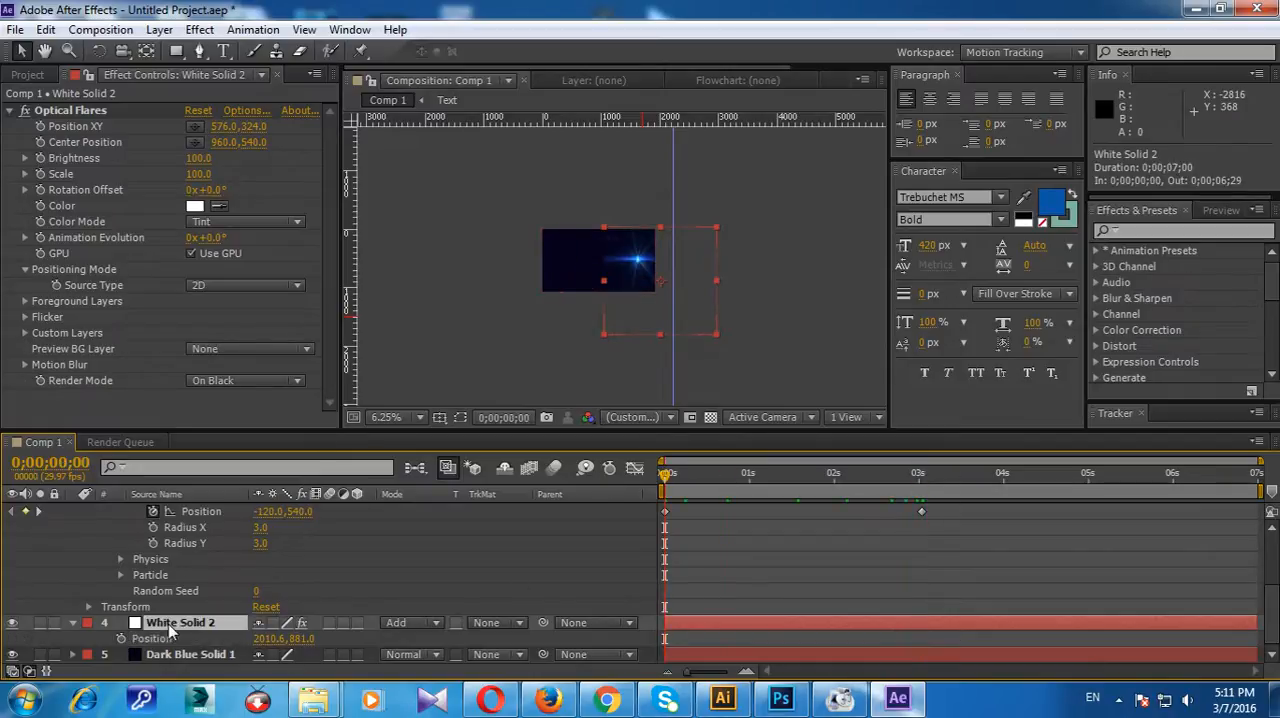
left_click(46, 29)
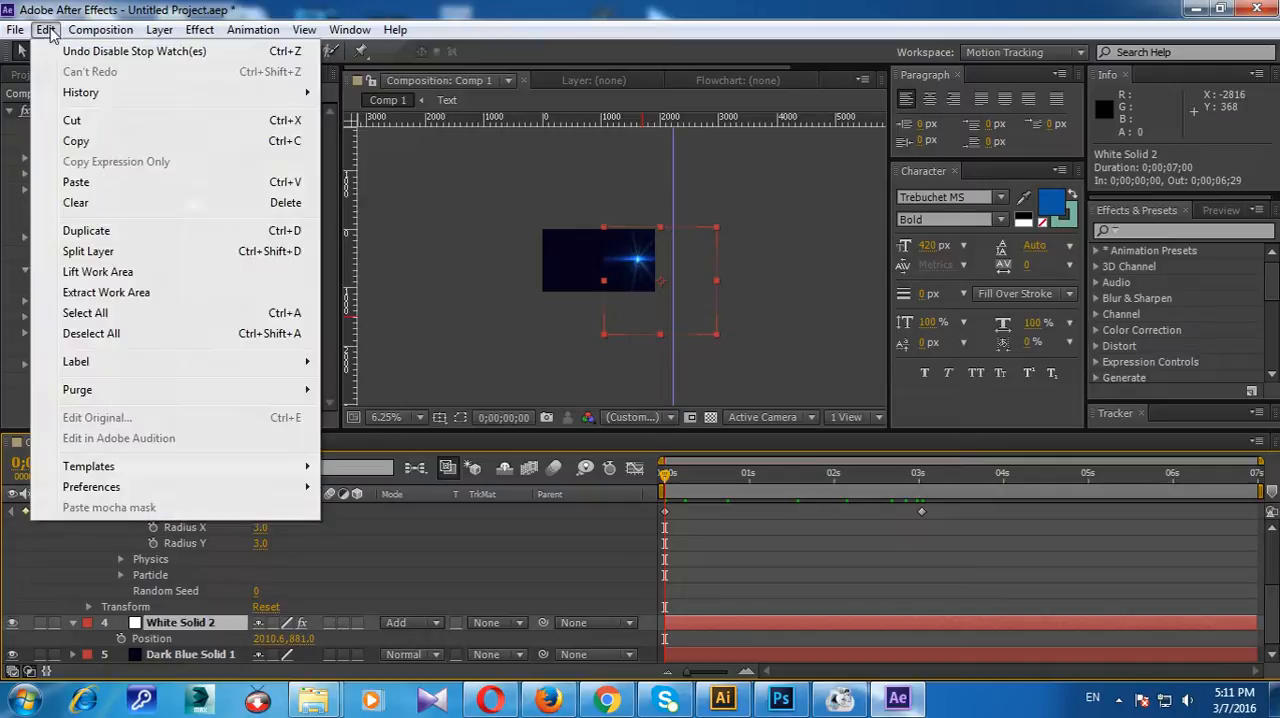
left_click(78, 182)
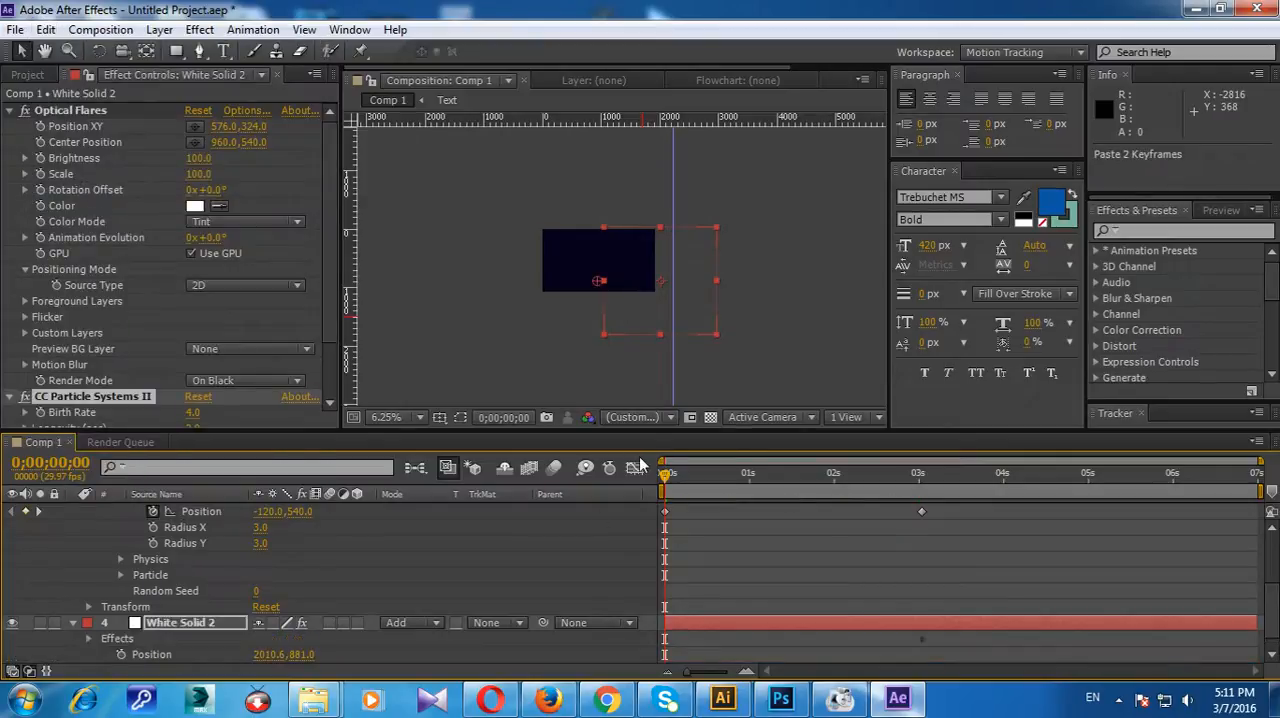
key("KP_0")
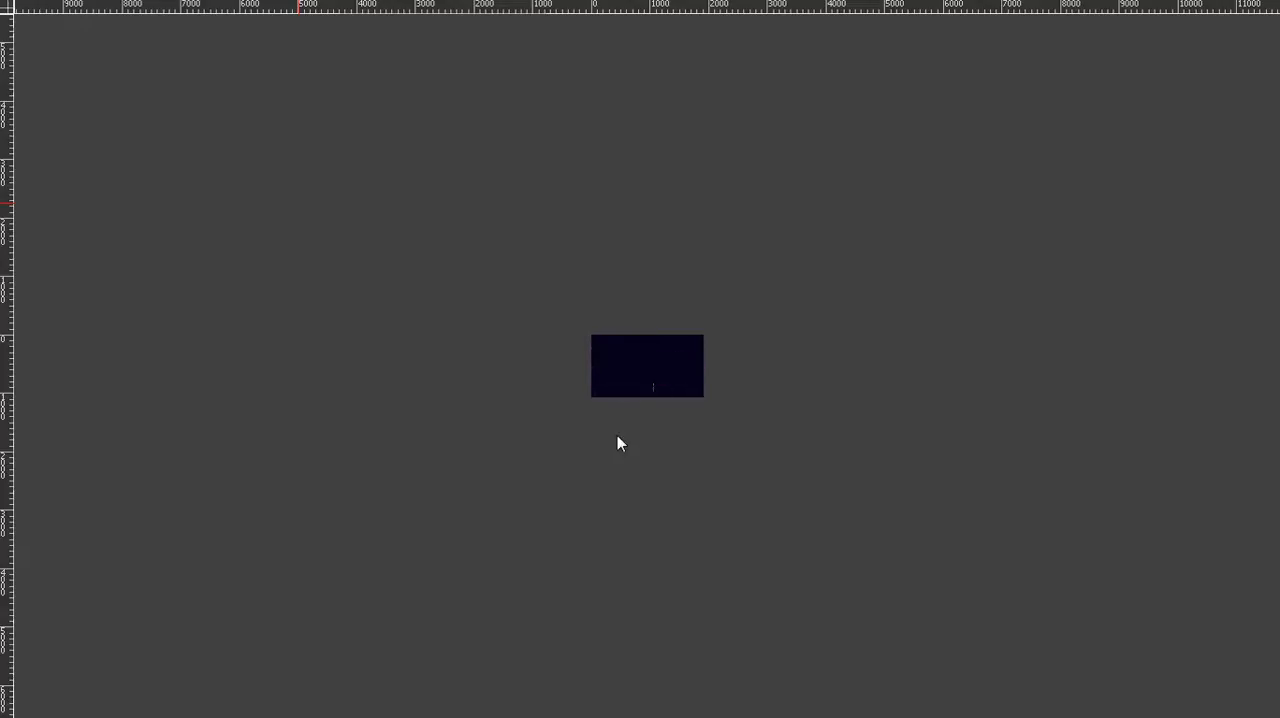
left_click(608, 422)
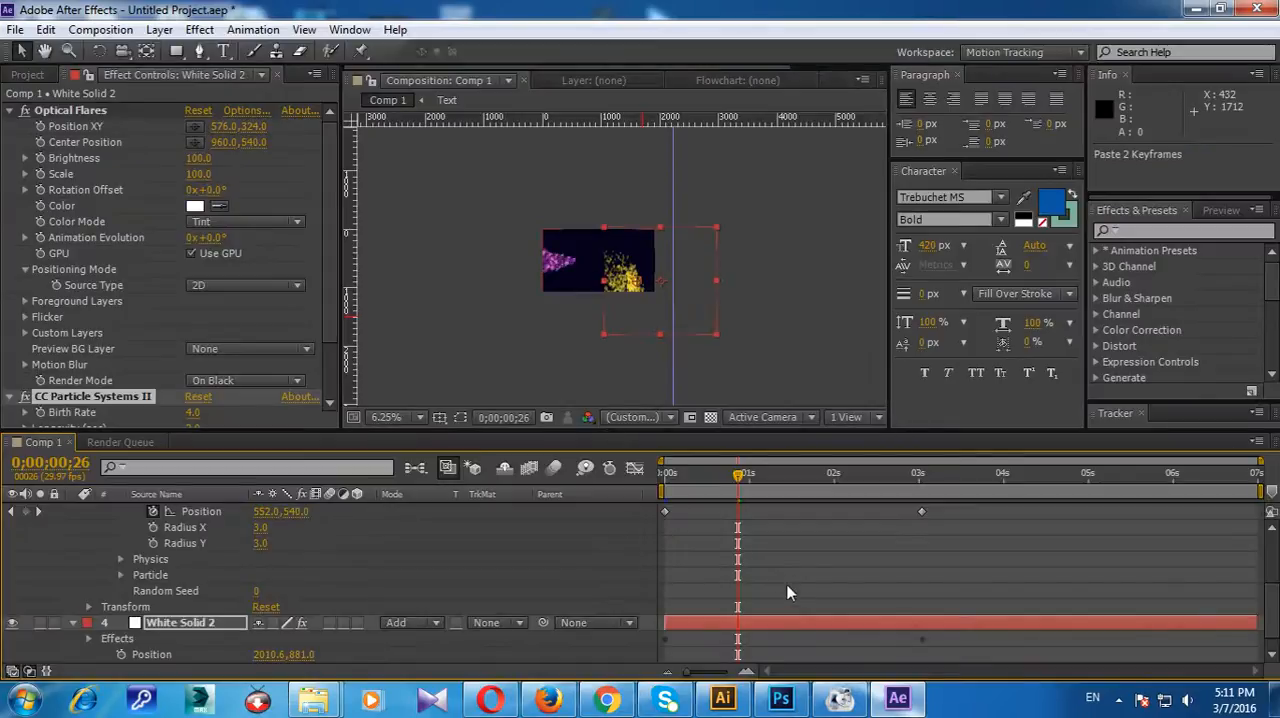
Step: Undo the keyframe paste, move White Solid 2 to 202.6, 881.0 and start its Position animation at 0;00;00;00
key("ctrl+z")
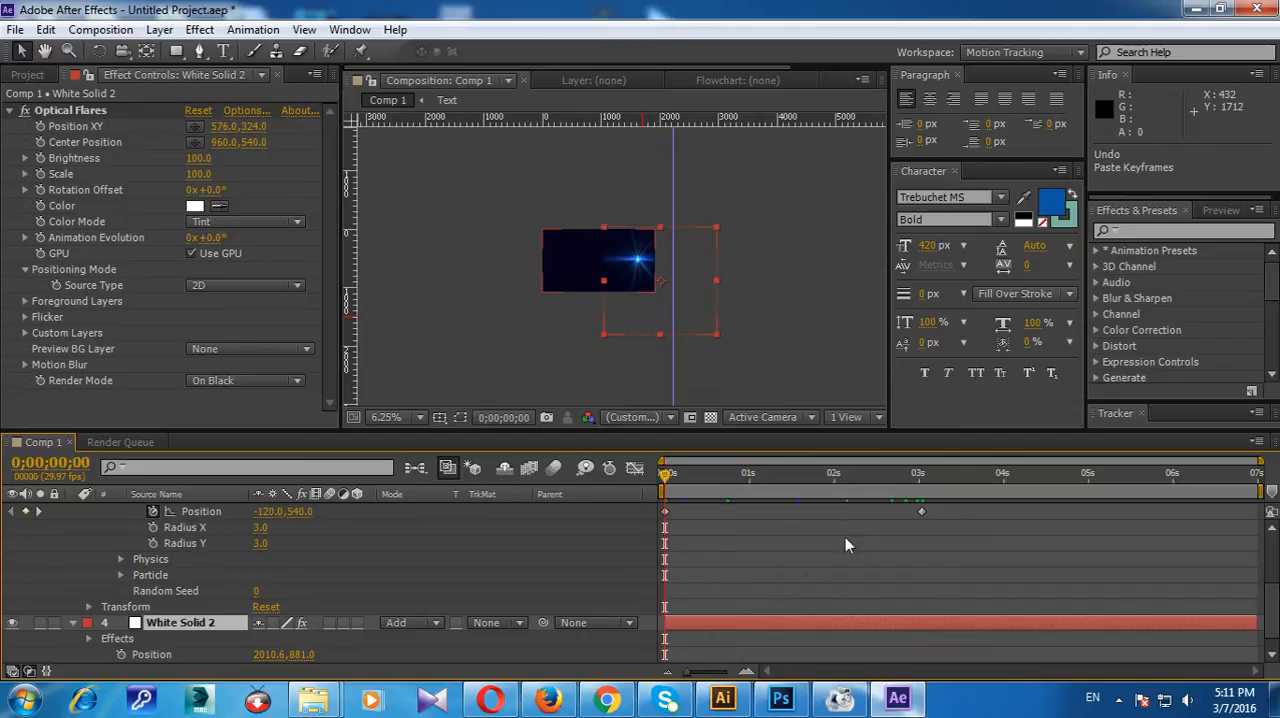
left_click(218, 623)
scroll(218, 618, "down", 1)
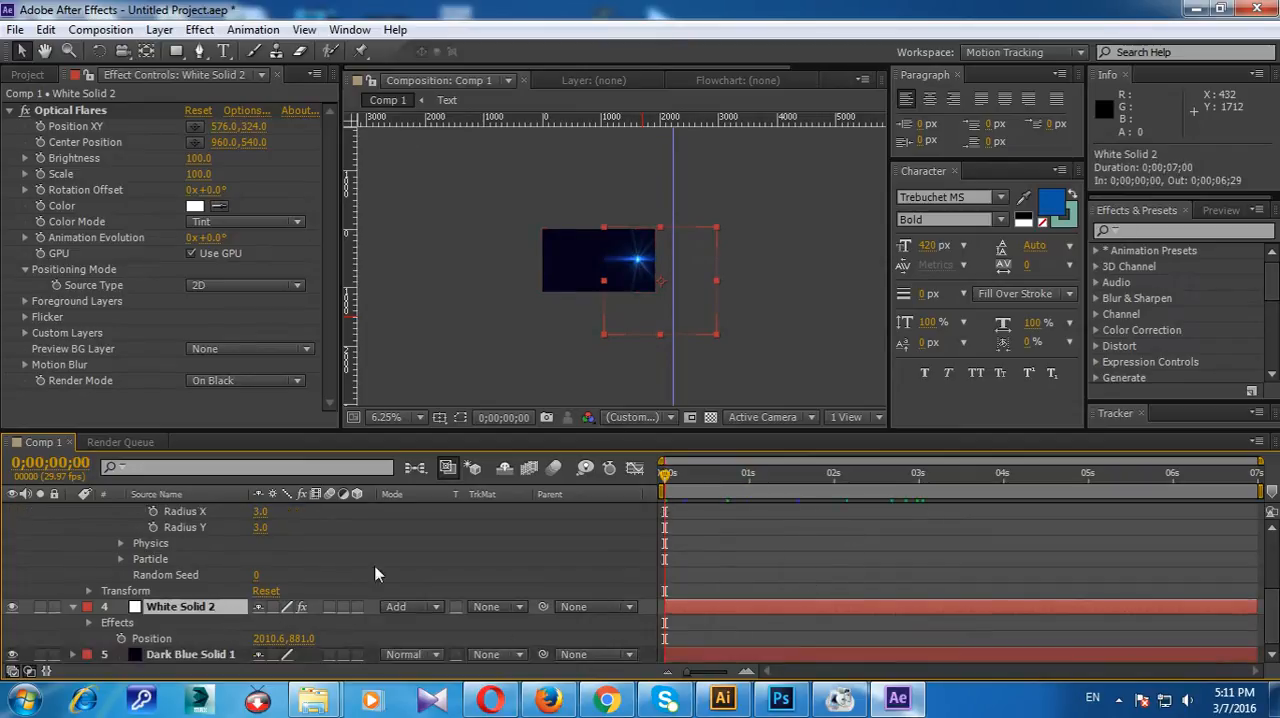
left_click_drag(699, 290, 596, 283)
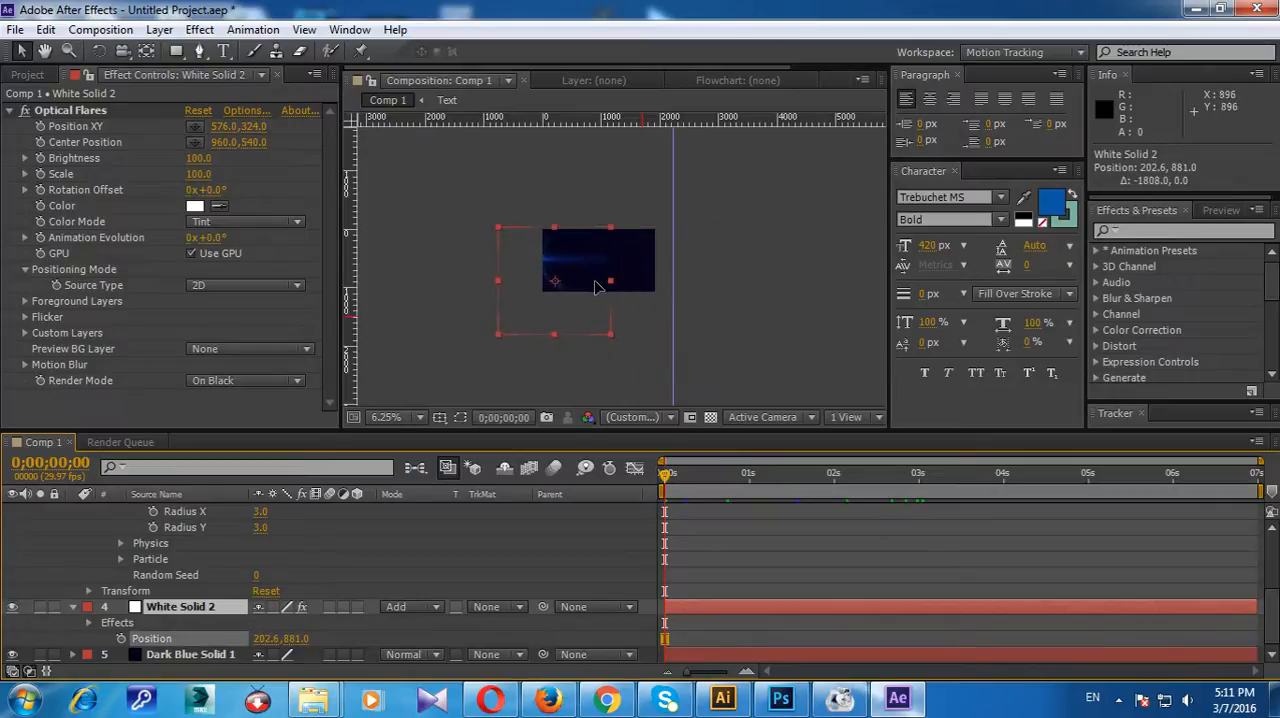
left_click(120, 639)
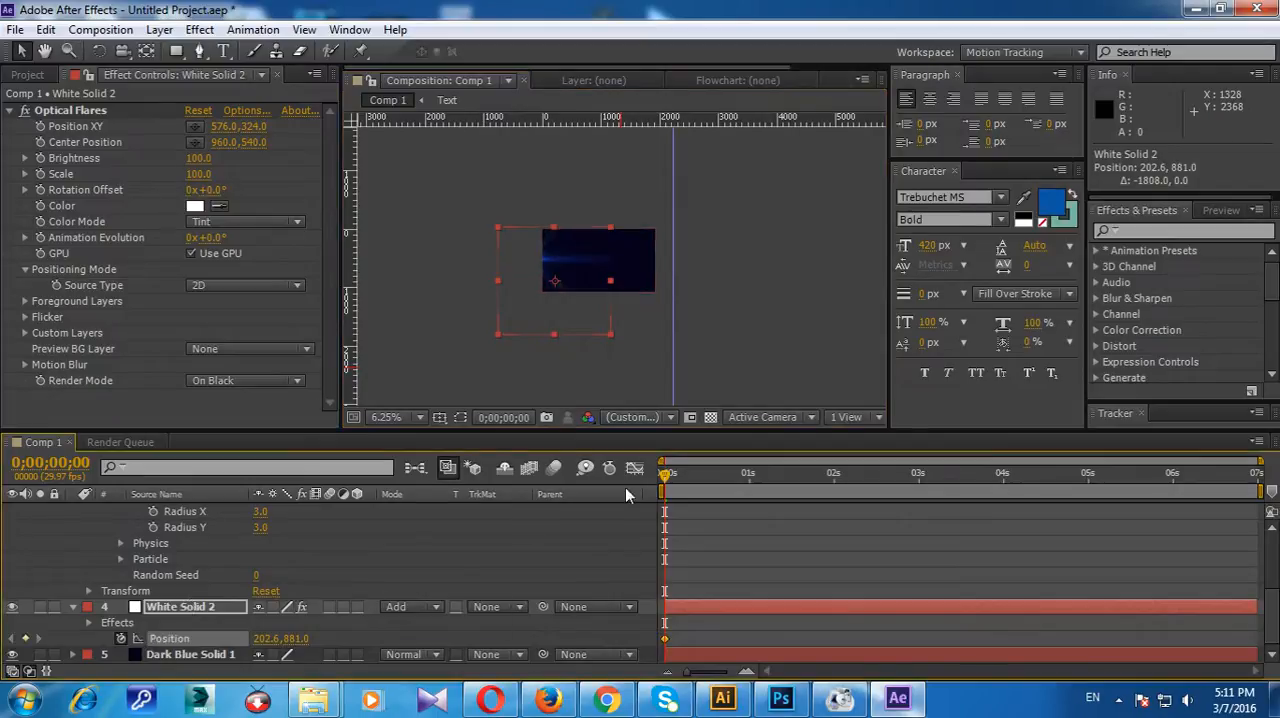
Step: Keyframe White Solid 2's Position at 378.6, 881.0 on 0;00;00;00 and at 2224.0, 881.0 on 0;00;03;01
left_click_drag(667, 476, 921, 478)
scroll(895, 500, "up", 2)
left_click_drag(582, 286, 699, 283)
left_click_drag(921, 476, 648, 494)
left_click_drag(572, 314, 579, 308)
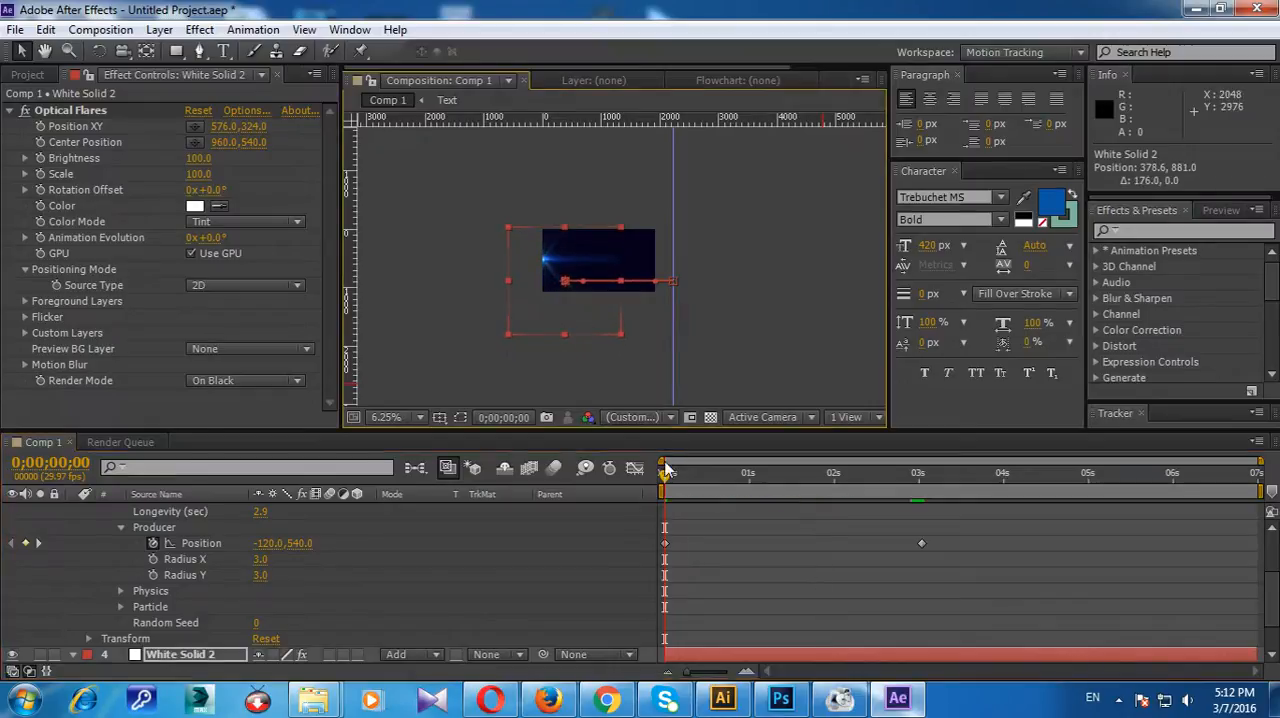
left_click_drag(666, 476, 927, 544)
left_click(700, 320)
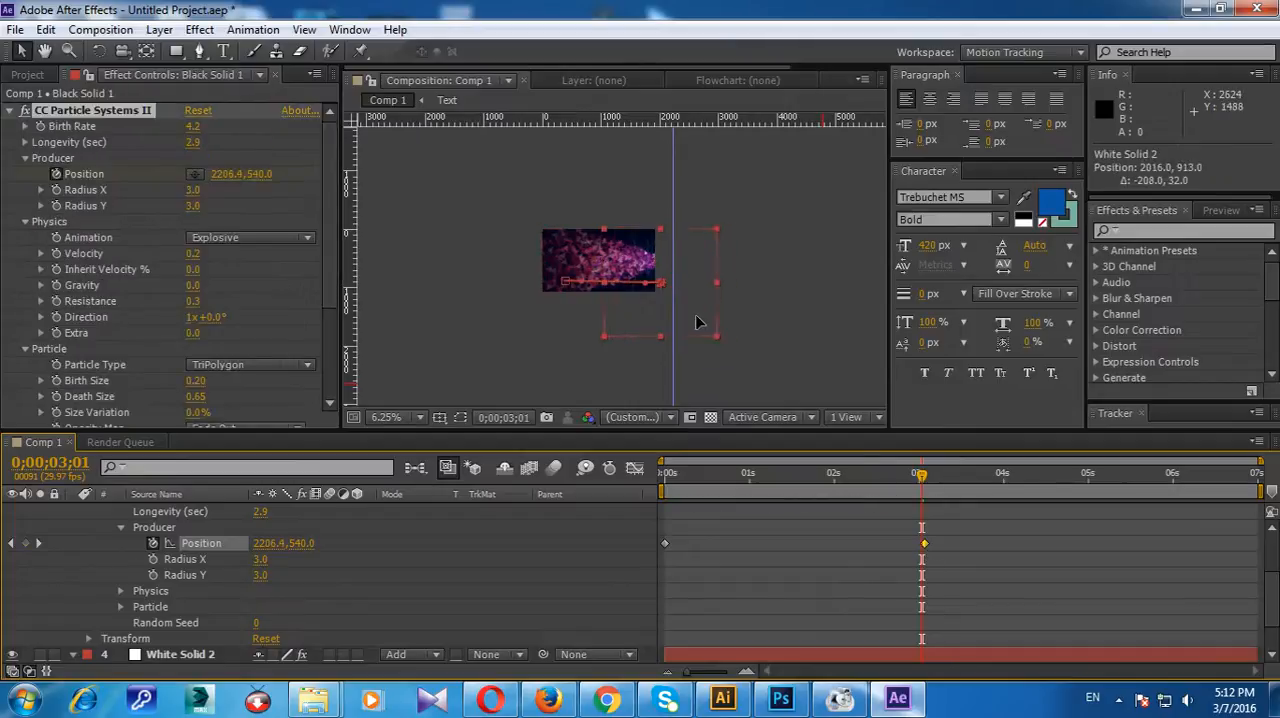
left_click_drag(716, 320, 716, 318)
Step: Match the flare to the particle head by keyframing White Solid 2's X Position at 1717.7 on 0;00;01;24 and 2121.3 on 0;00;02;11
left_click_drag(921, 474, 820, 483)
key("u")
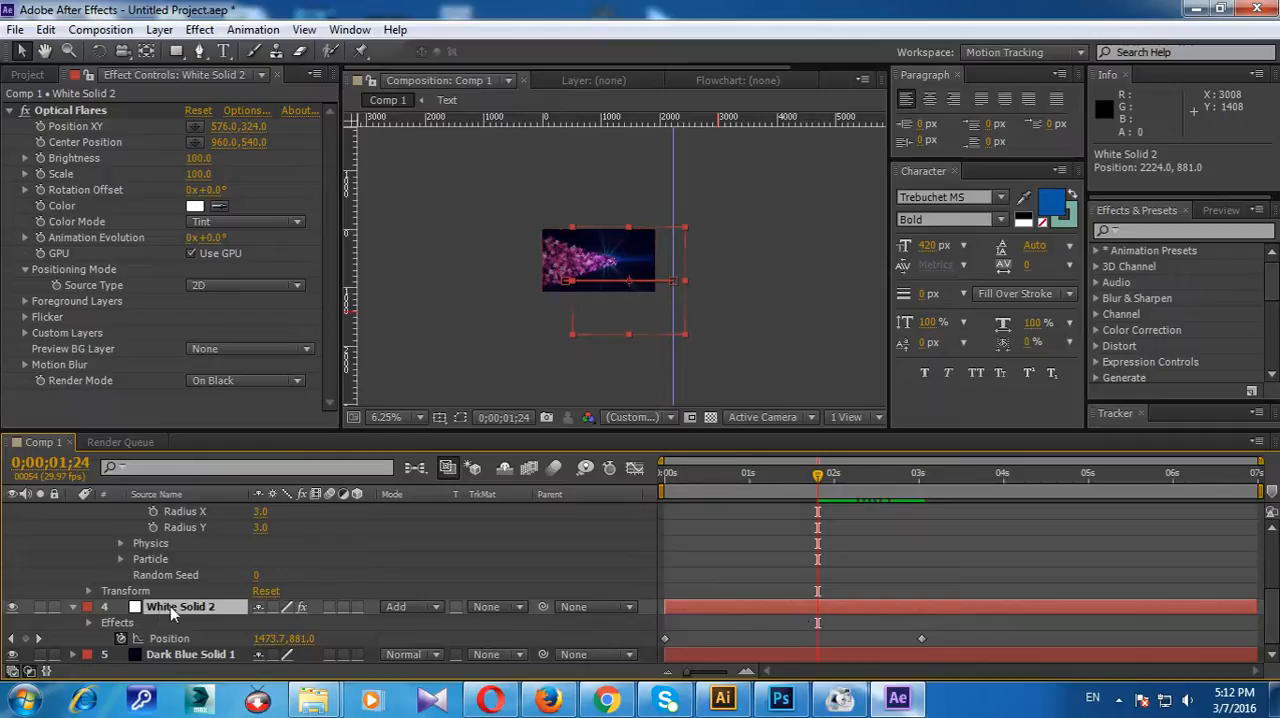
left_click_drag(268, 644, 458, 618)
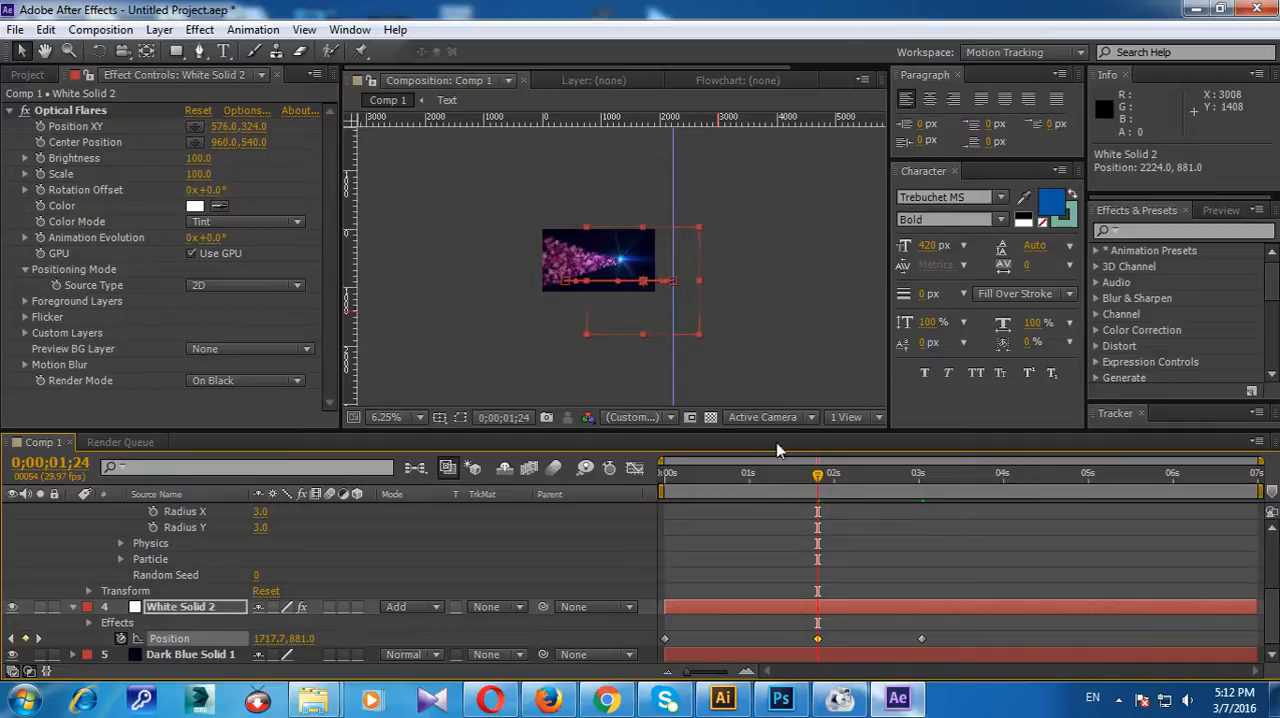
left_click_drag(819, 475, 866, 512)
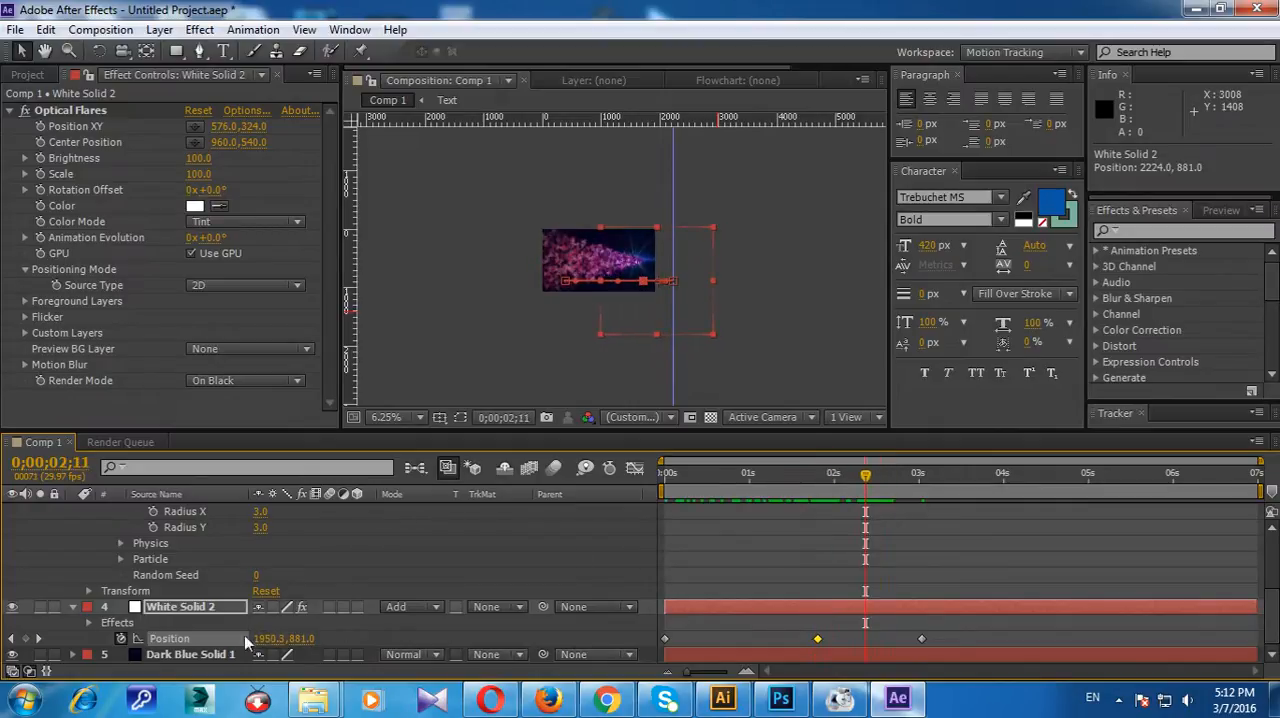
left_click_drag(270, 638, 389, 638)
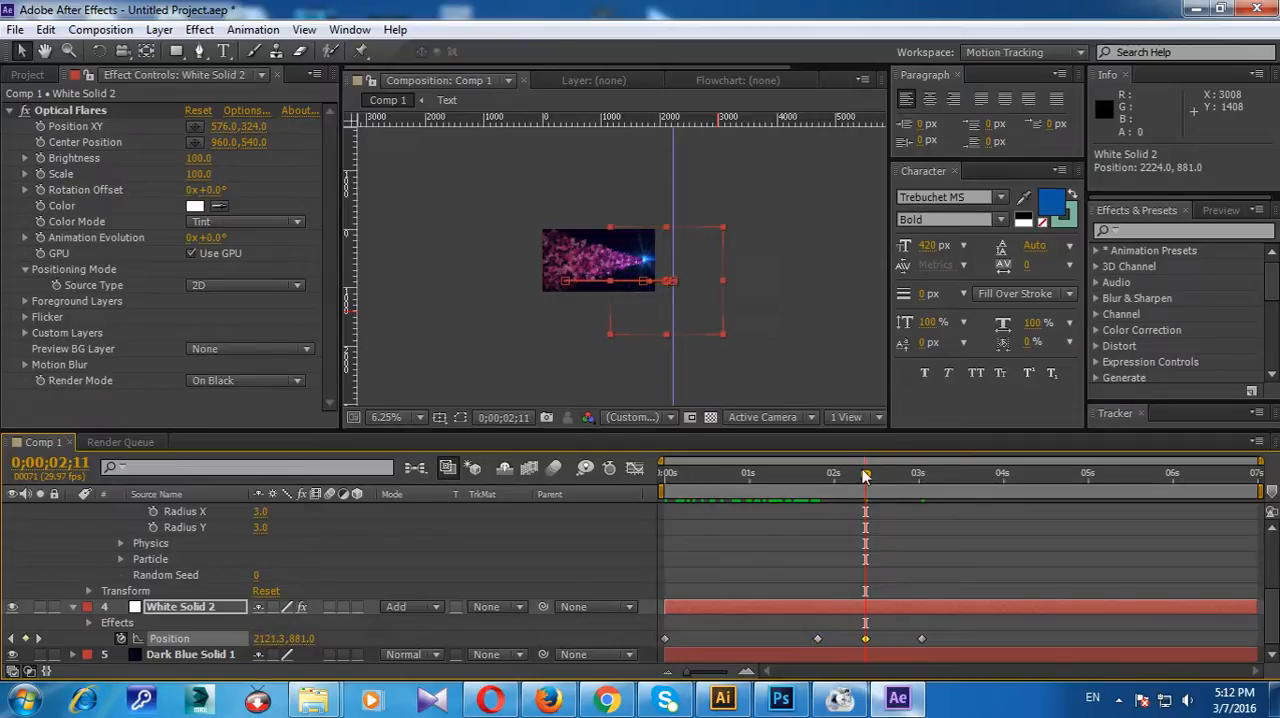
Step: Carry the flare out of frame by keyframing White Solid 2's X Position at 2283.2 on 0;00;02;23 and 2896.0 on 0;00;03;10
left_click_drag(866, 496, 900, 497)
left_click_drag(264, 638, 343, 626)
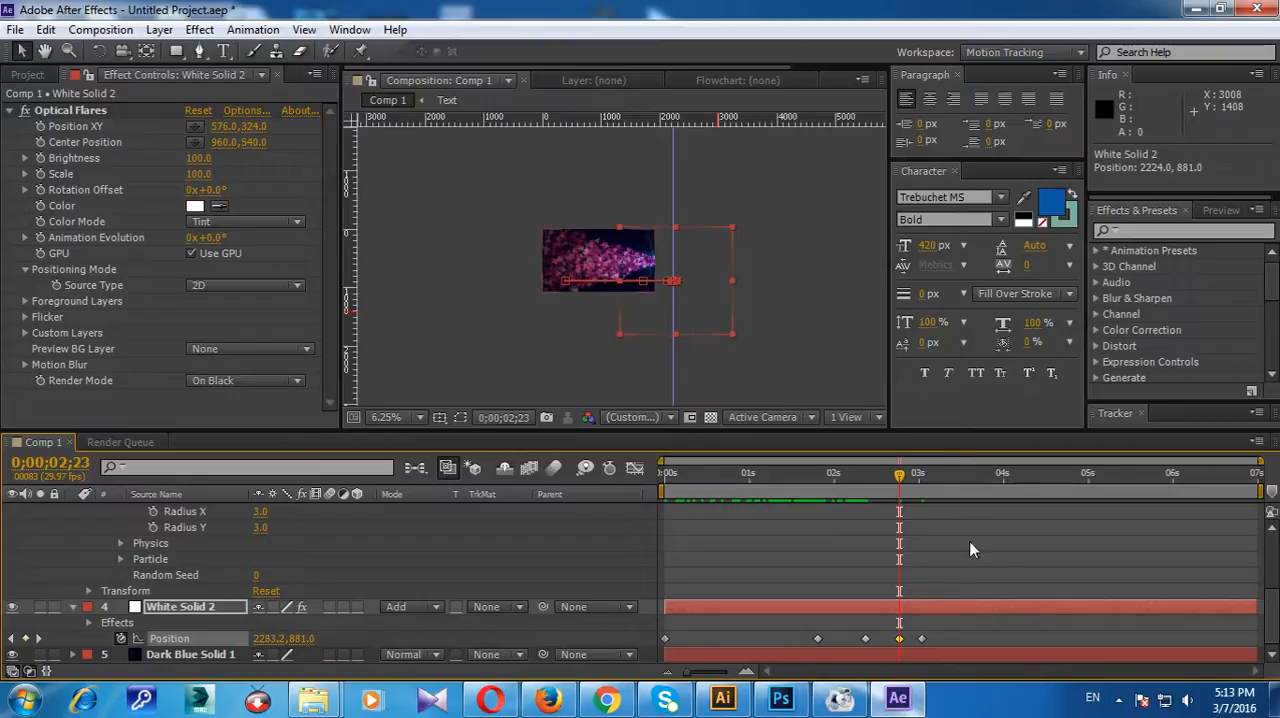
left_click_drag(901, 492, 948, 495)
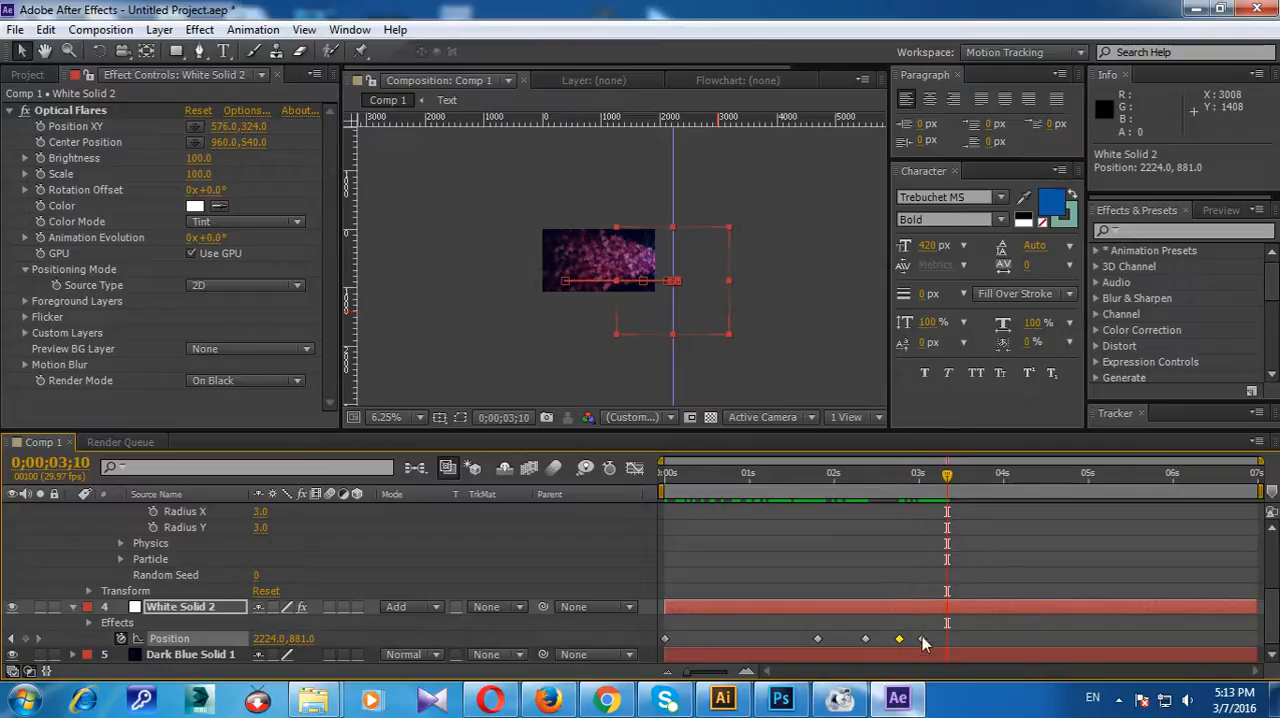
left_click_drag(659, 299, 698, 301)
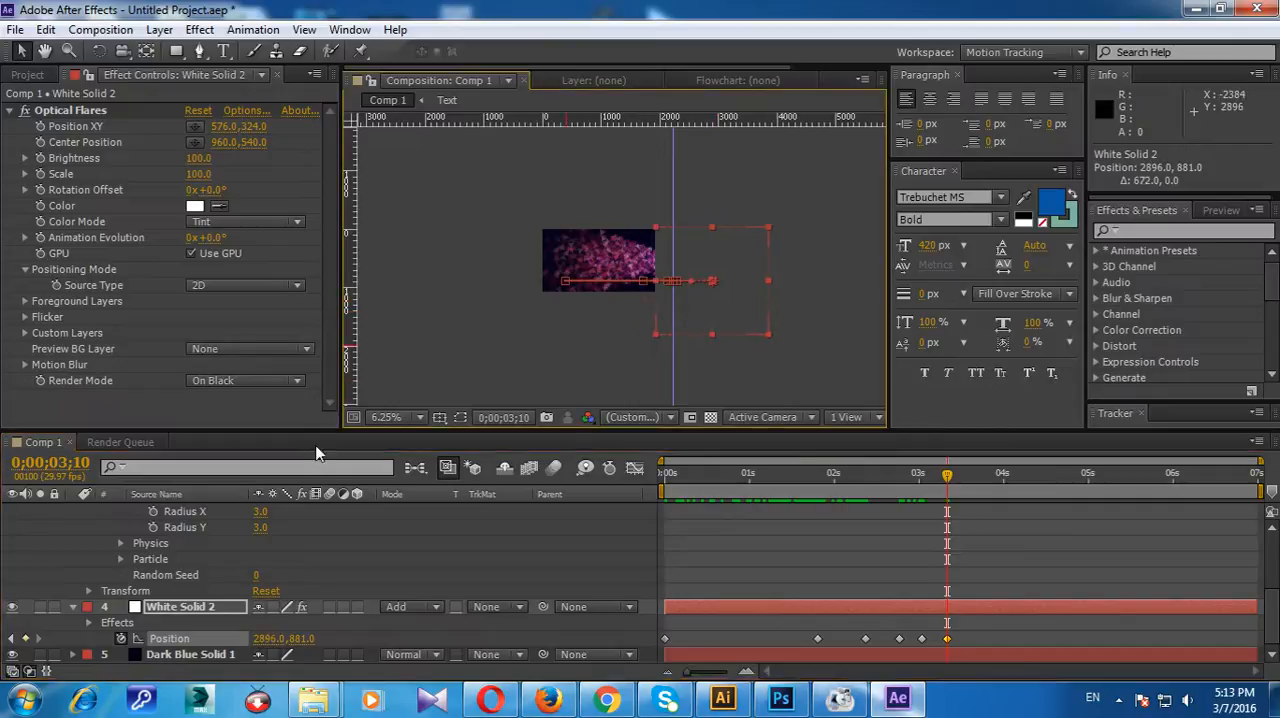
Step: Play a RAM preview of the composition at 100% magnification to check the flare against the particle stream
left_click(412, 416)
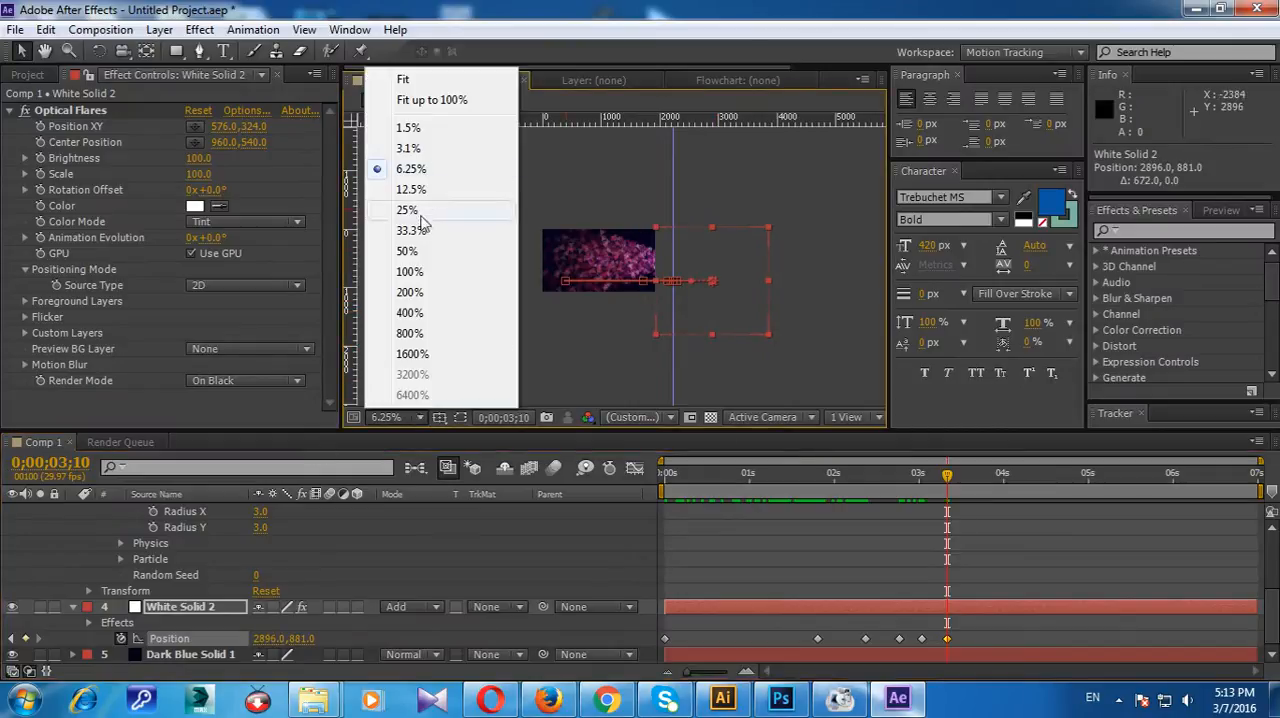
left_click(410, 272)
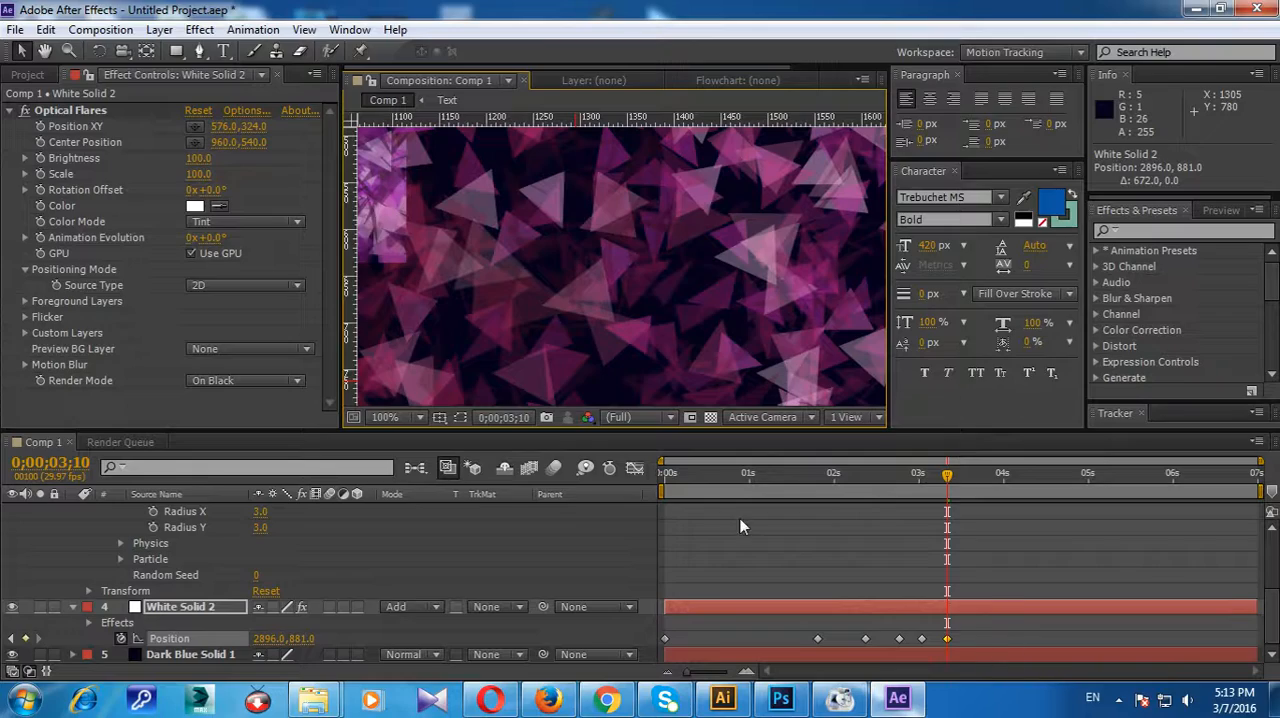
key("KP_0")
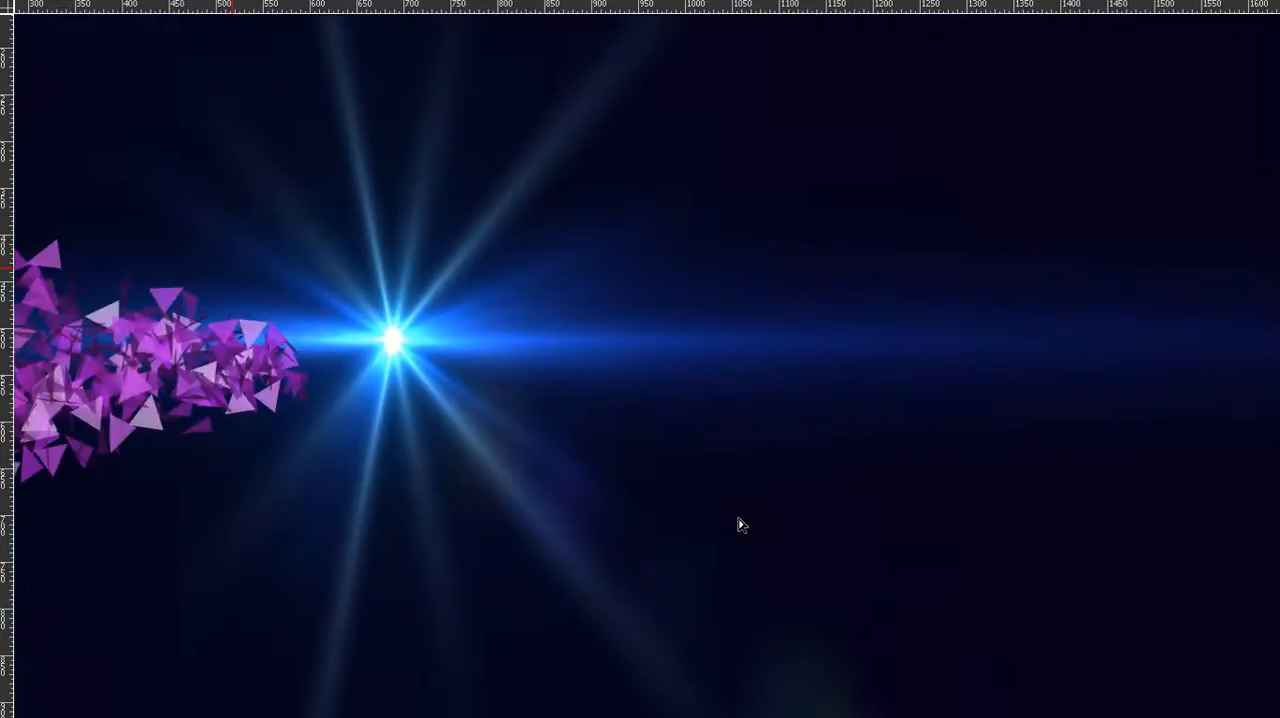